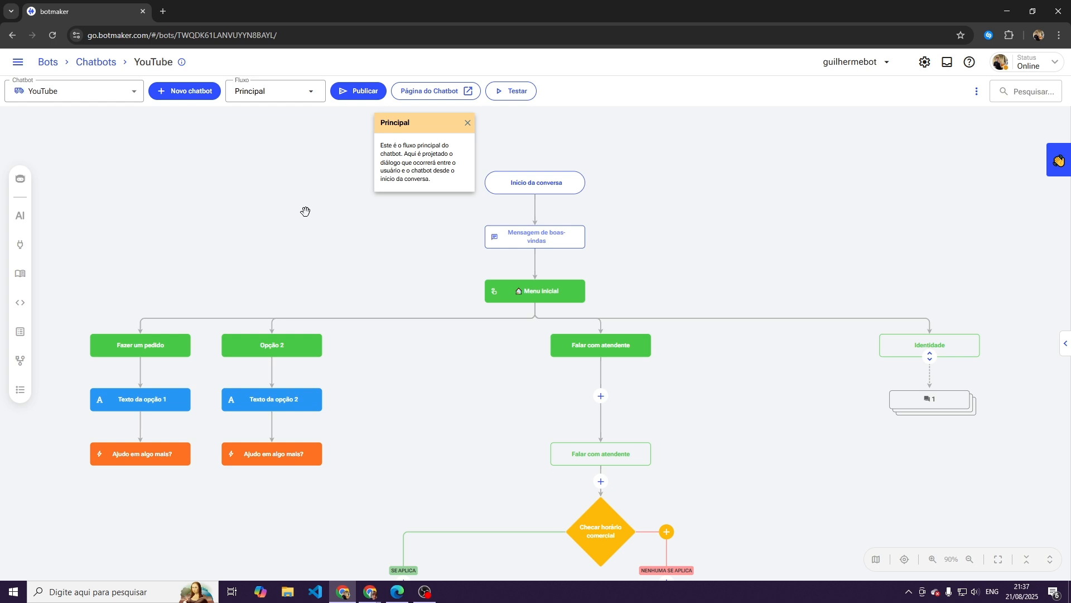
Step: Examine the templates offered for a new chatbot, and dismiss the dialog without creating one
drag(772, 375, 721, 278)
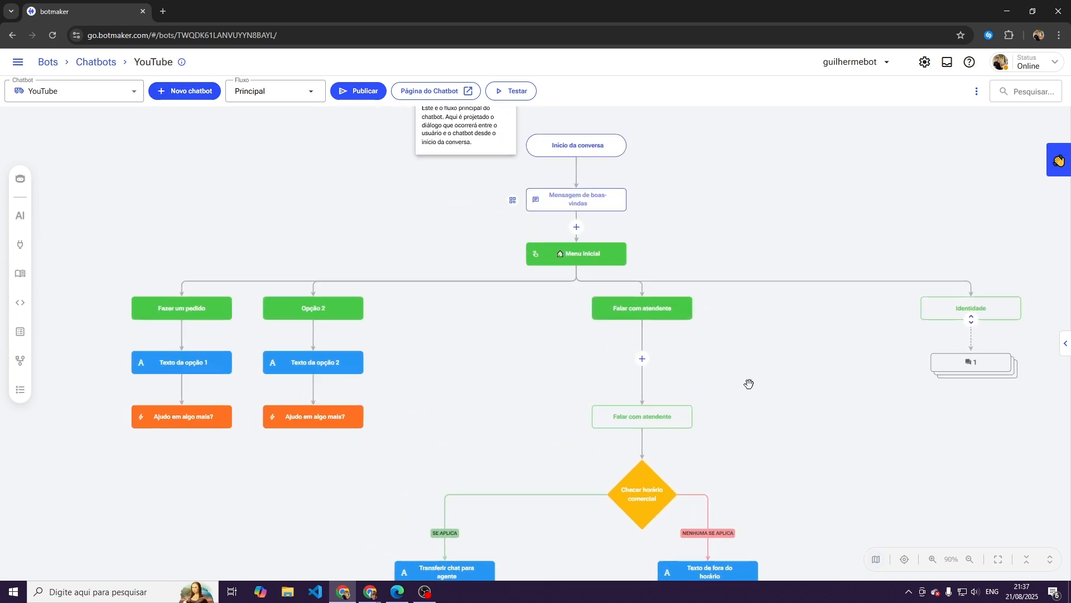
click(184, 92)
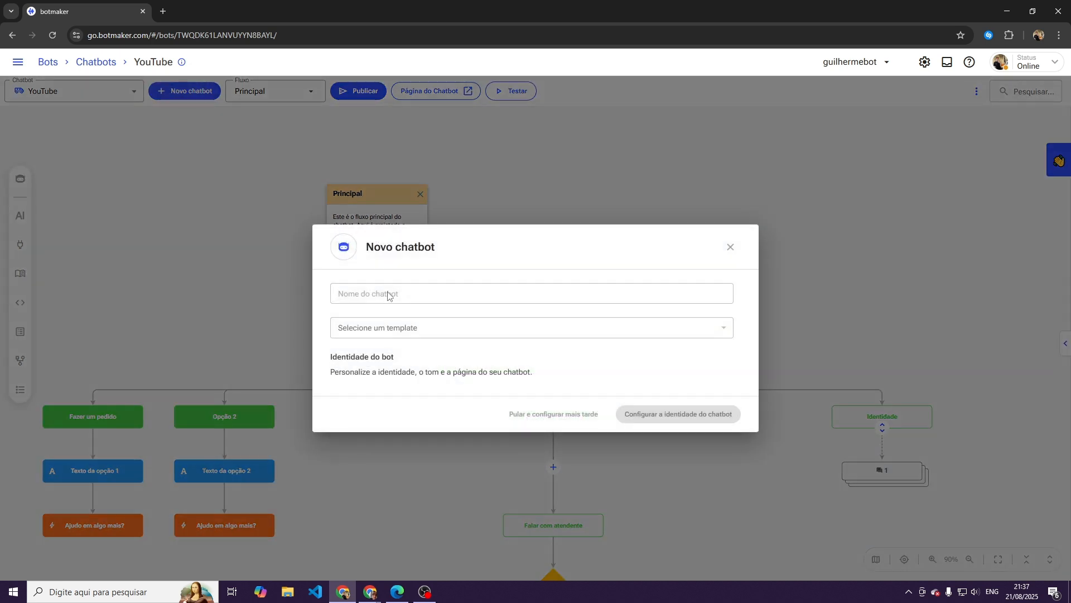
click(379, 327)
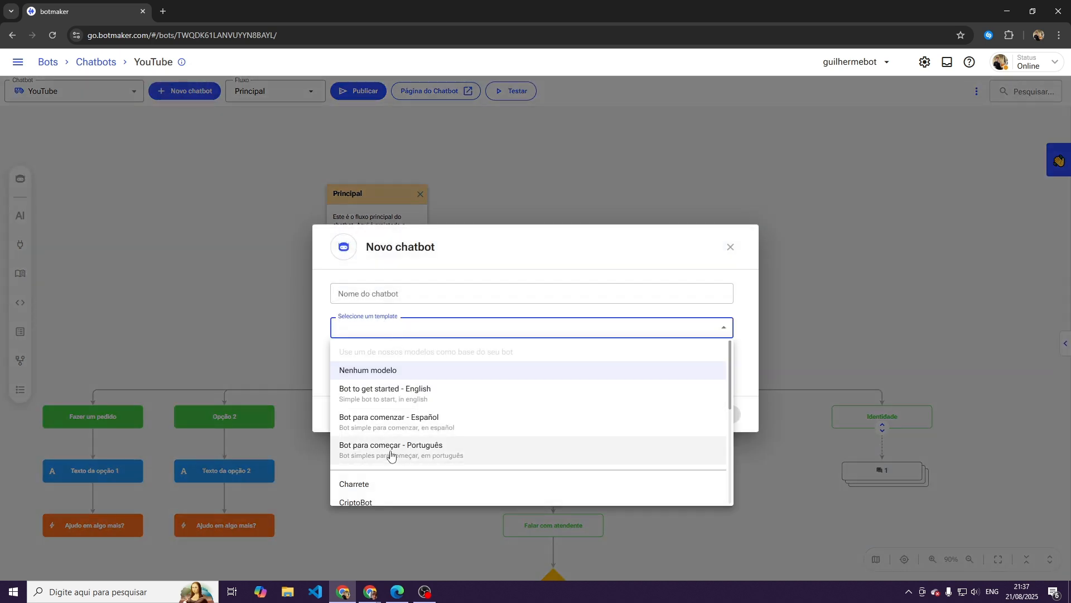
click(730, 247)
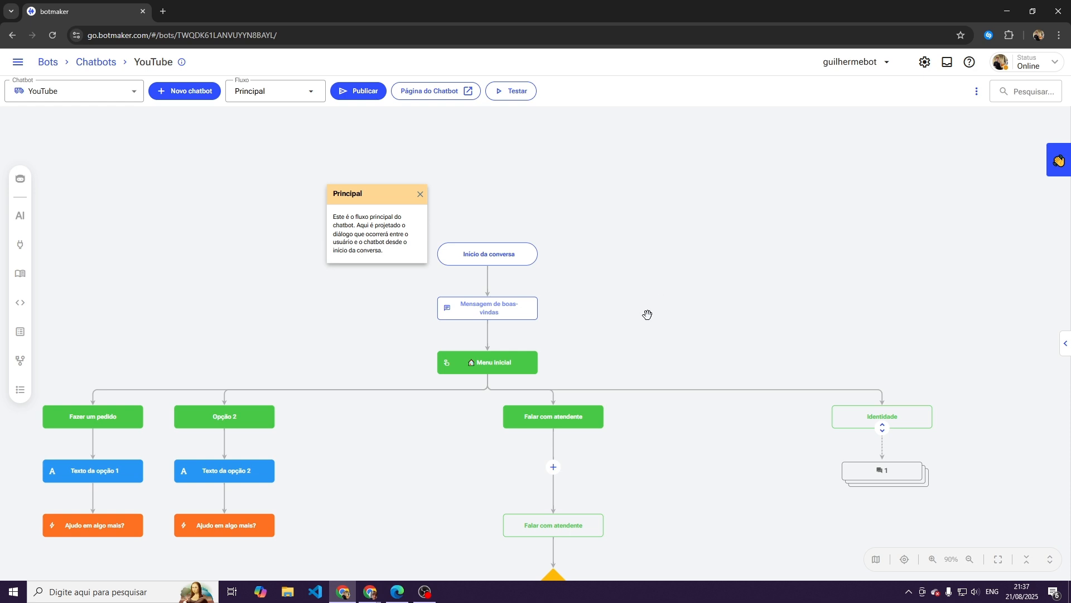
Step: Review the first-conversation and returning-user messages in the "Mensagem de boas-vindas" block, discarding any changes
click(402, 269)
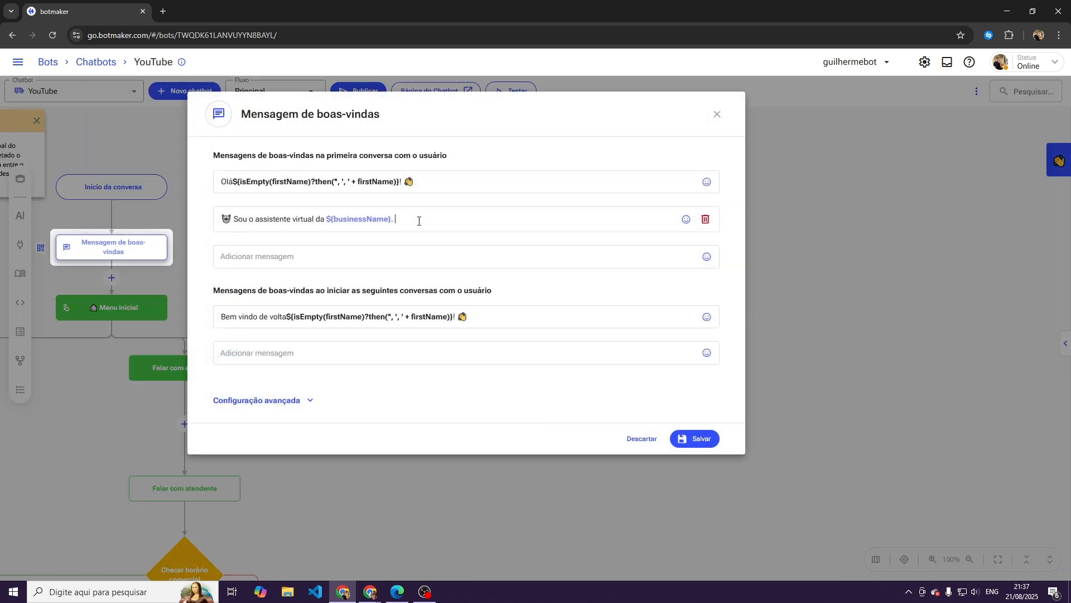
triple_click(419, 221)
click(453, 229)
triple_click(531, 320)
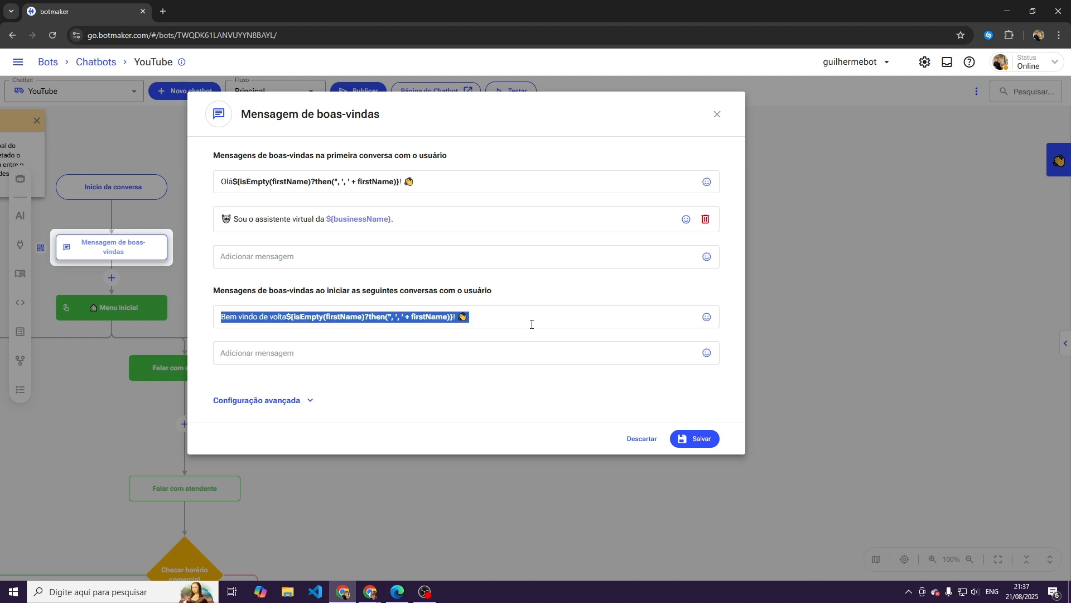
click(633, 436)
Step: Check the question the "Menu inicial" block asks before showing its options, and close it without saving
click(112, 306)
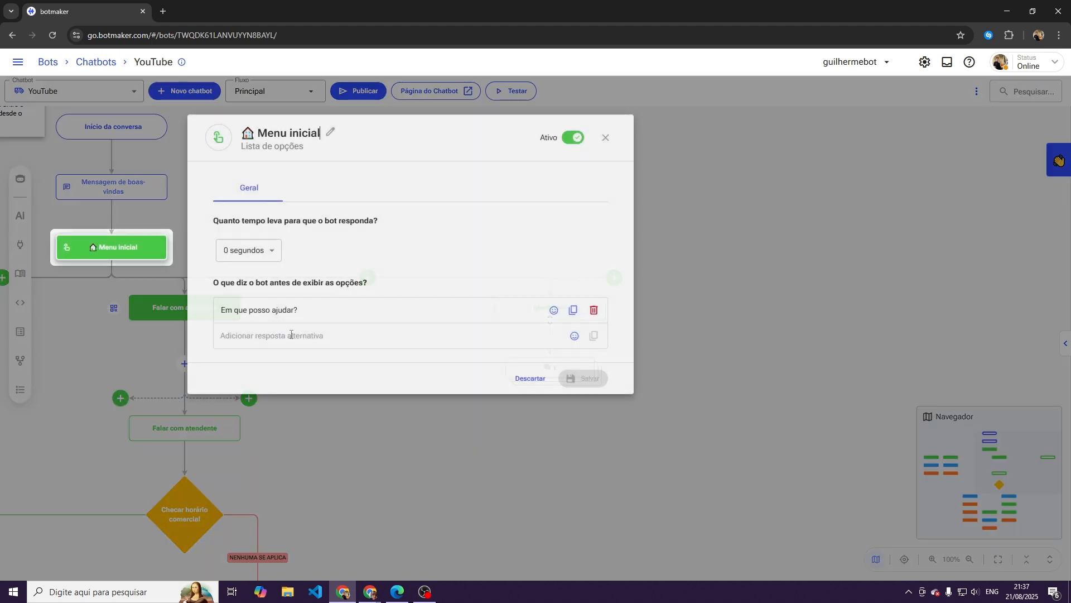
triple_click(309, 309)
click(520, 379)
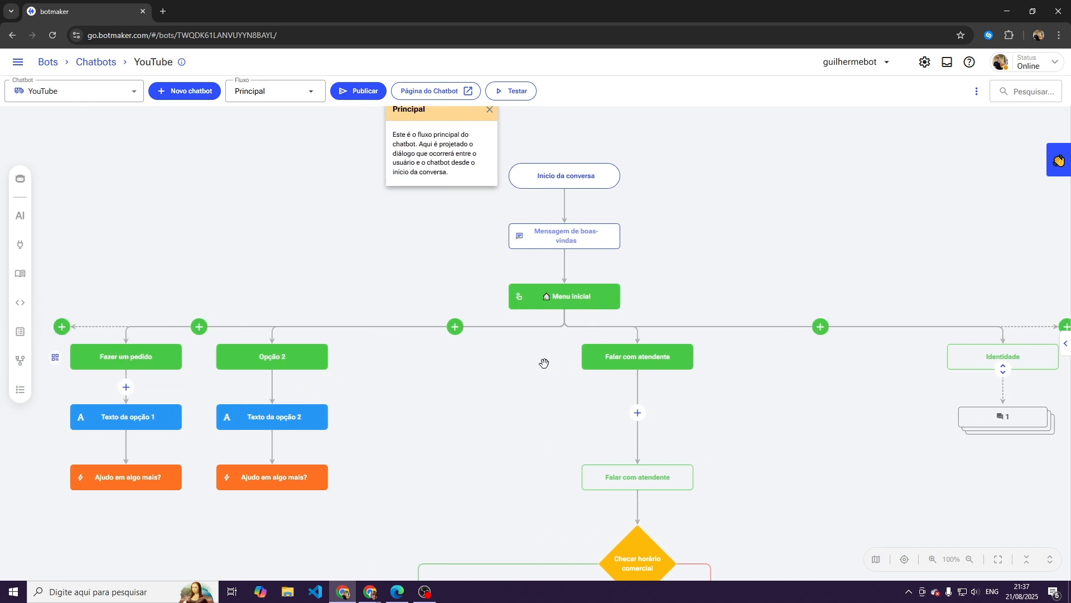
Step: Open the Webchat test conversation alongside the main flow
drag(714, 205, 652, 239)
click(535, 214)
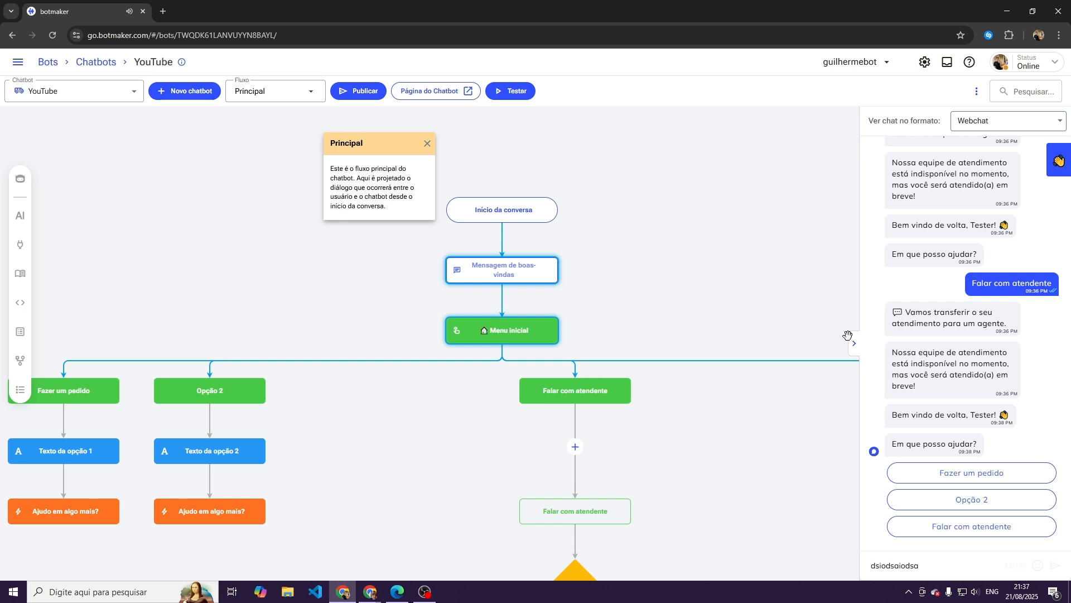
scroll(722, 316, down, 1)
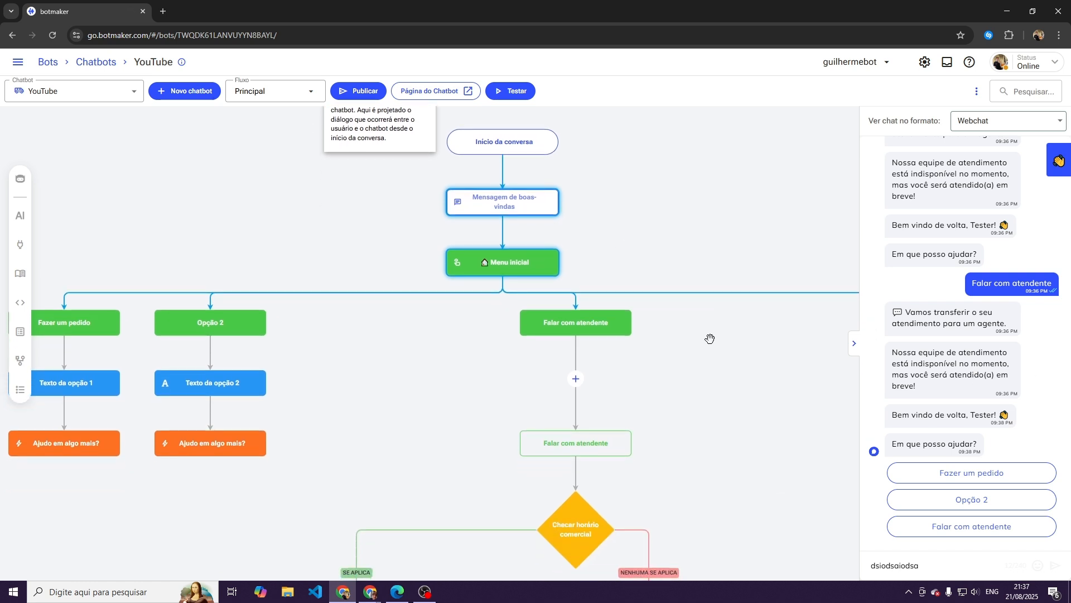
Step: Compare the block type and opening question of "Menu inicial" with the test chat, leaving the block unchanged
click(502, 266)
drag(257, 161, 321, 156)
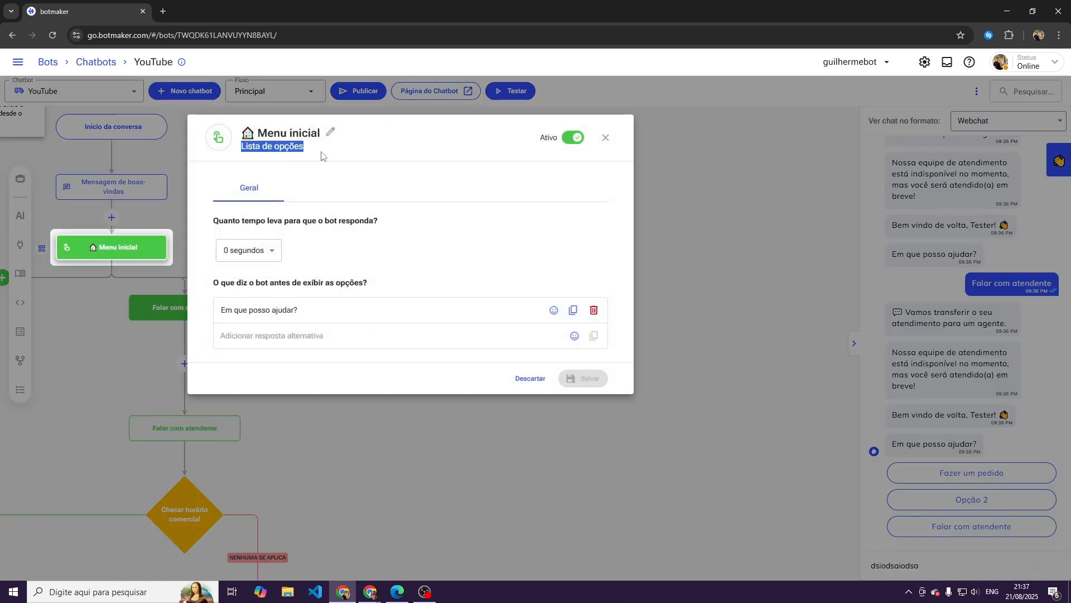
click(320, 156)
drag(326, 305, 230, 308)
click(232, 310)
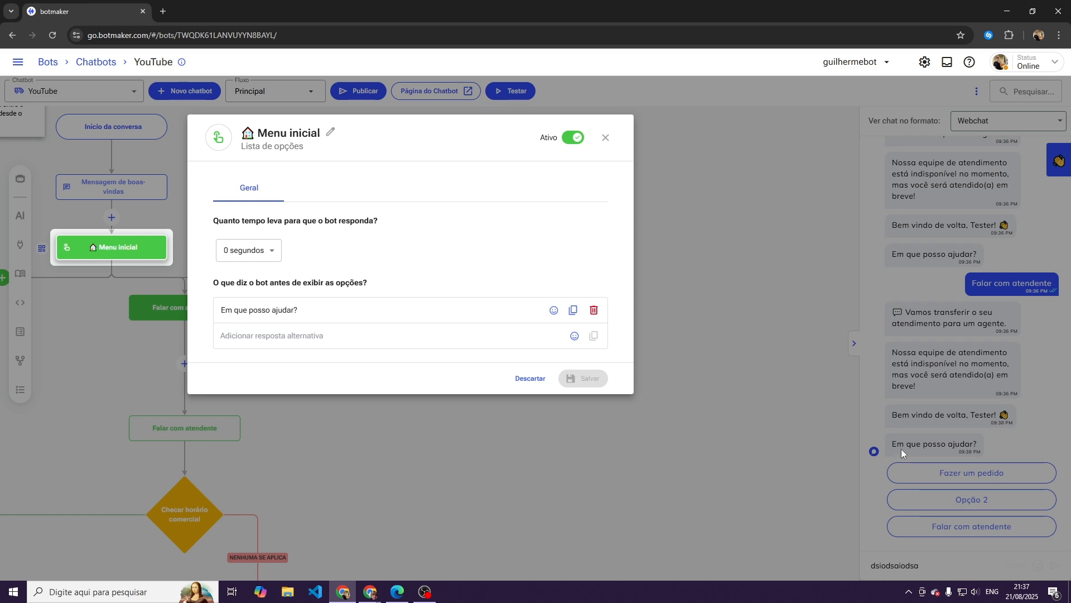
click(530, 378)
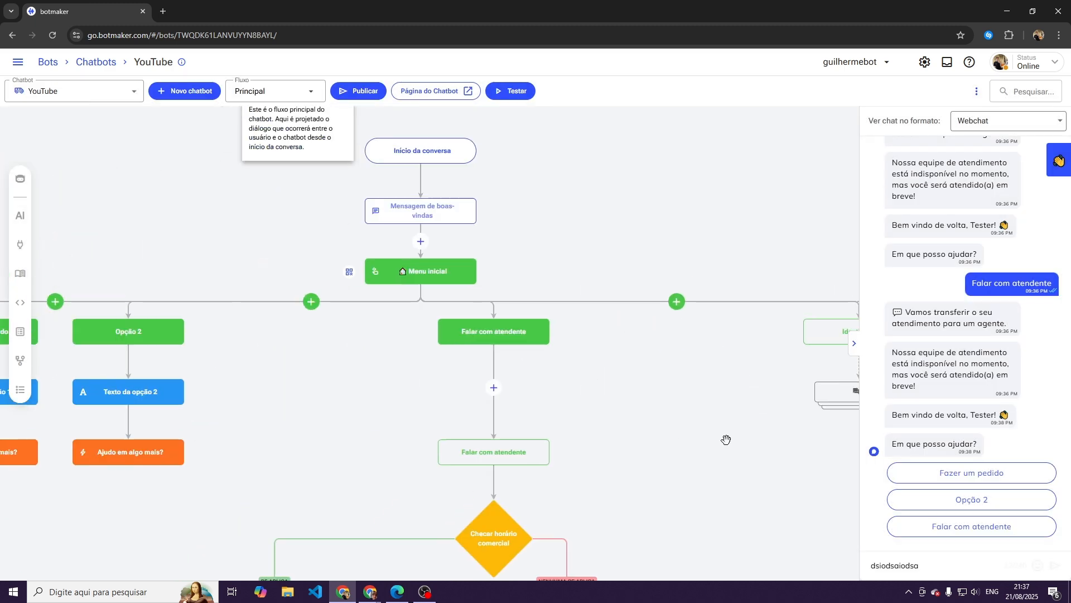
Step: Inspect the settings of the "Fazer um pedido", "Opção 2" and "Falar com atendente" buttons, discarding each without changes
click(191, 357)
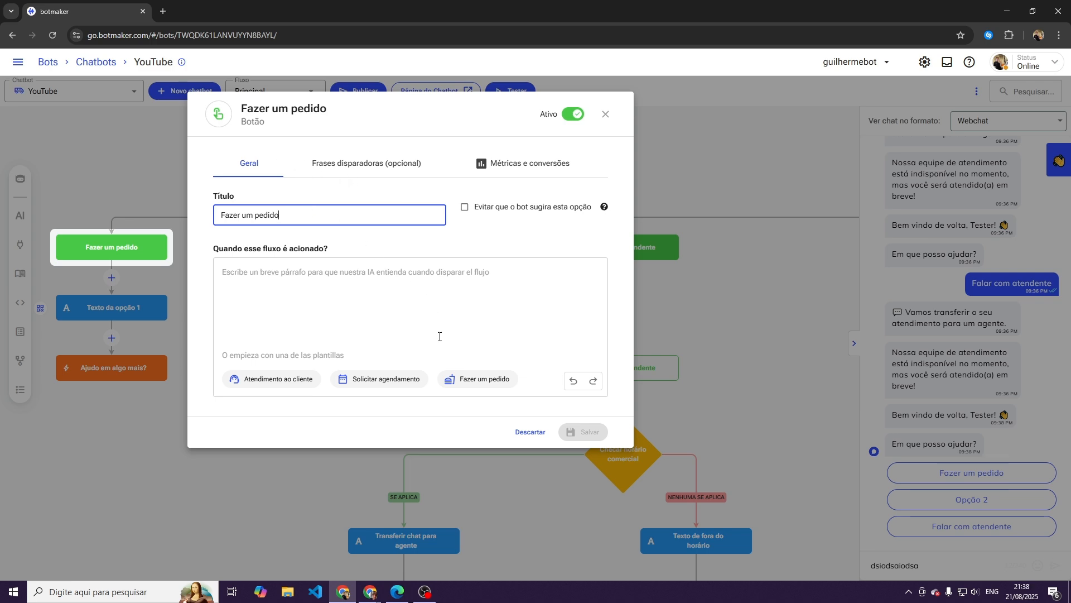
click(517, 431)
click(282, 247)
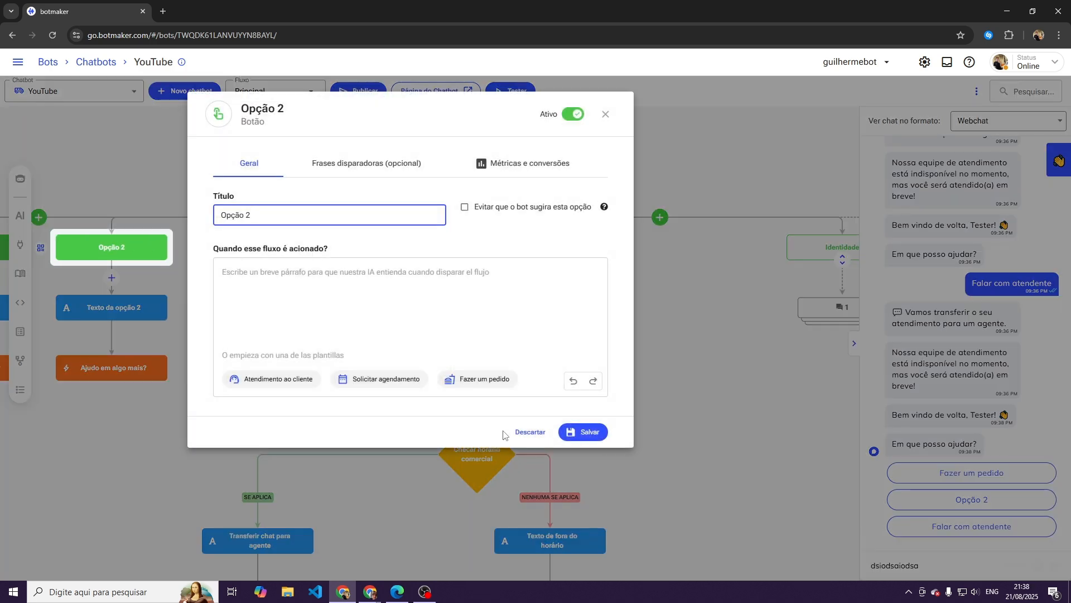
click(527, 431)
click(478, 362)
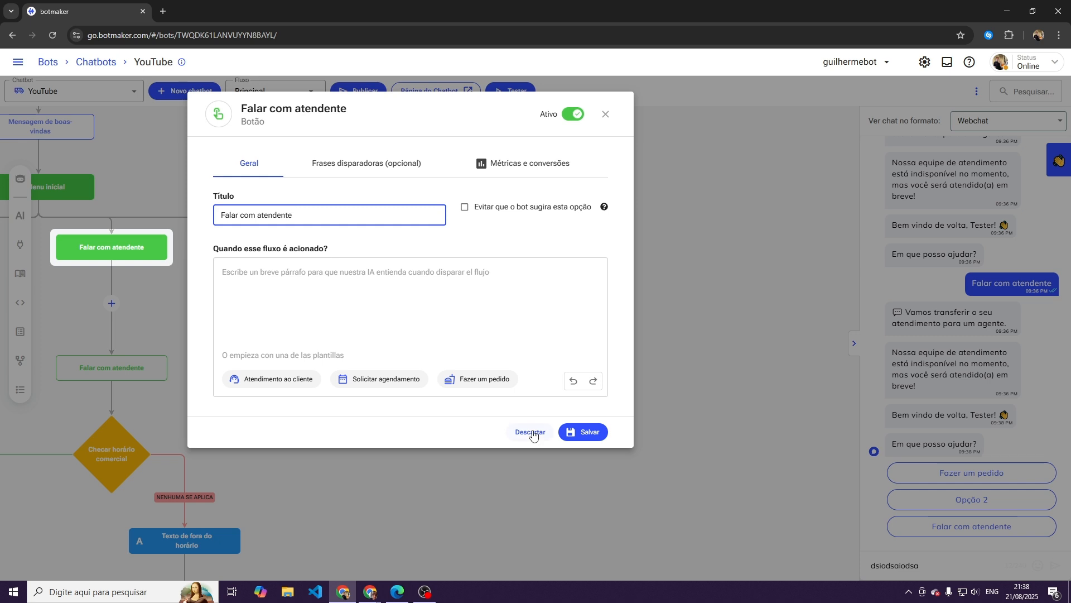
click(530, 432)
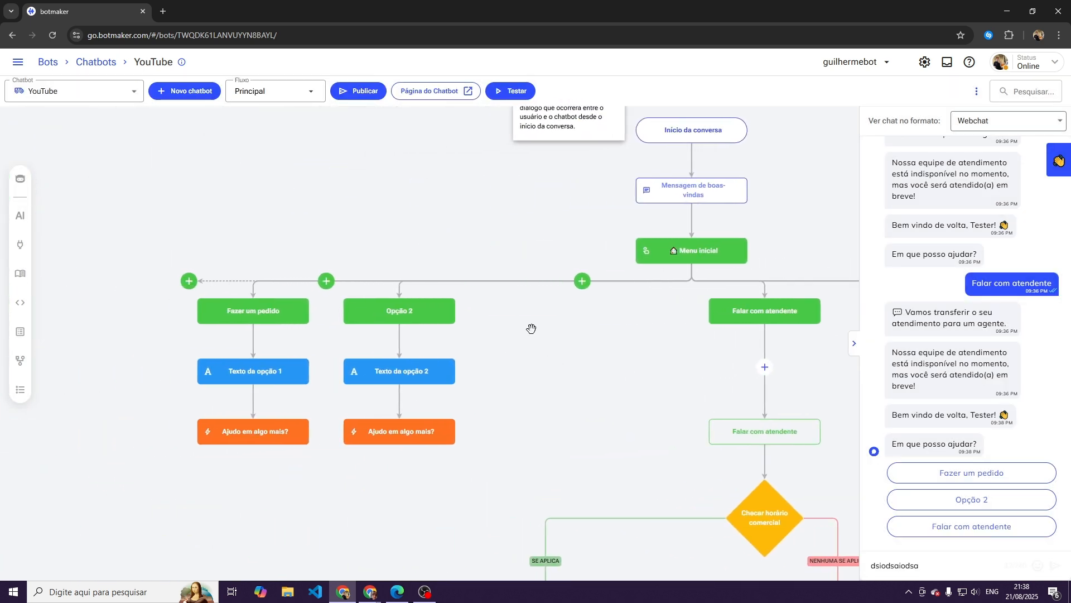
Step: Add a button titled "Outro Menu" as the first option under "Menu inicial"
drag(157, 304, 301, 287)
click(335, 289)
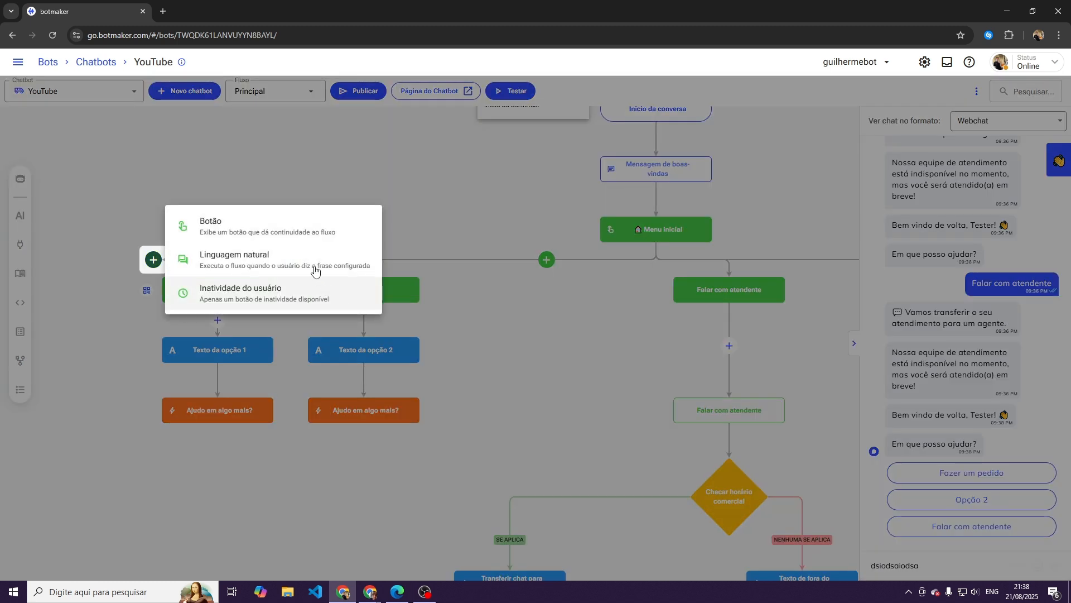
click(285, 234)
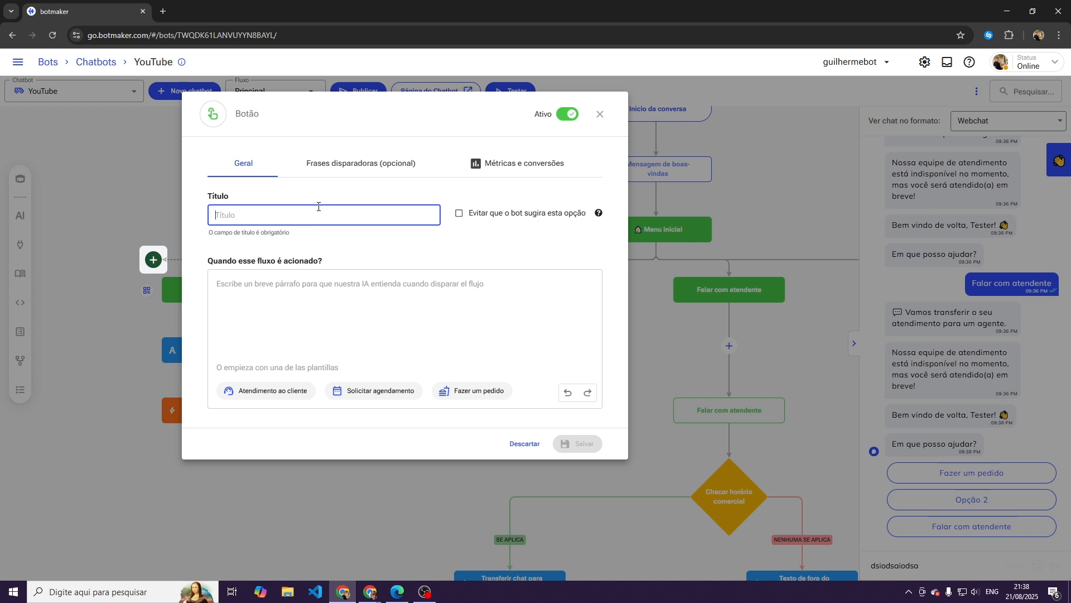
text(Outro Menu)
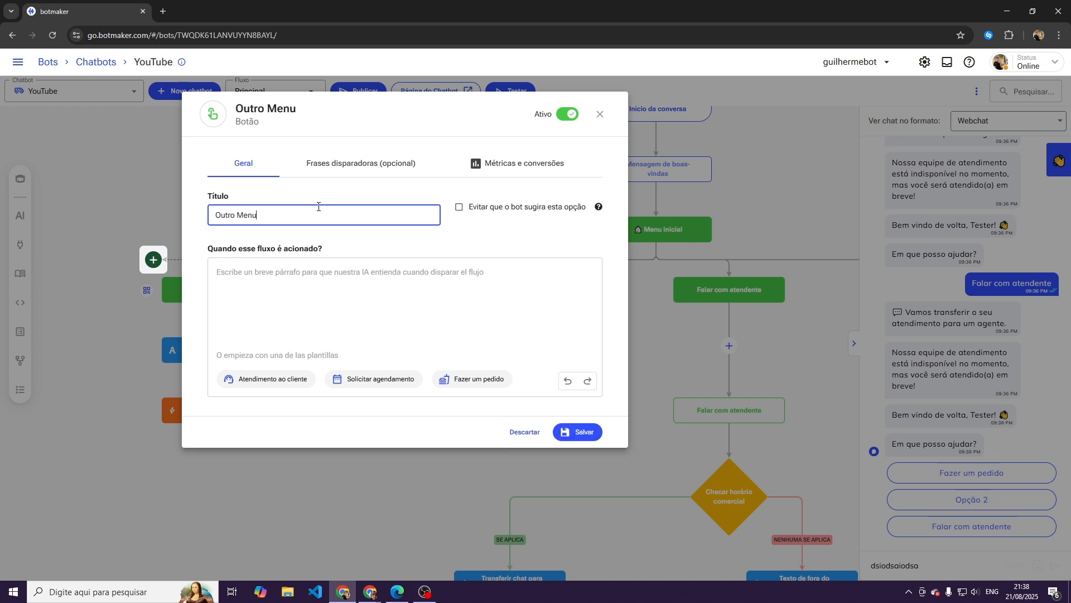
click(574, 429)
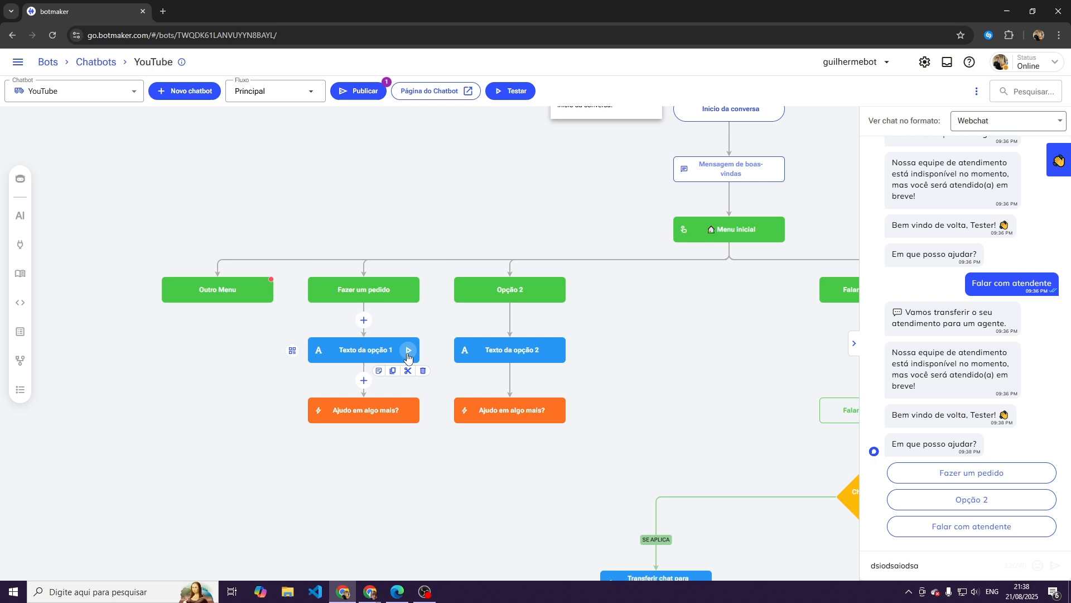
Step: Add a "Lista de opções" user input under "Outro Menu" with the message "O que você gostaria de fazer hoje?"
drag(251, 342, 287, 336)
drag(790, 380, 758, 363)
drag(268, 379, 391, 390)
scroll(390, 390, up, 1)
mouse_move(349, 259)
click(353, 327)
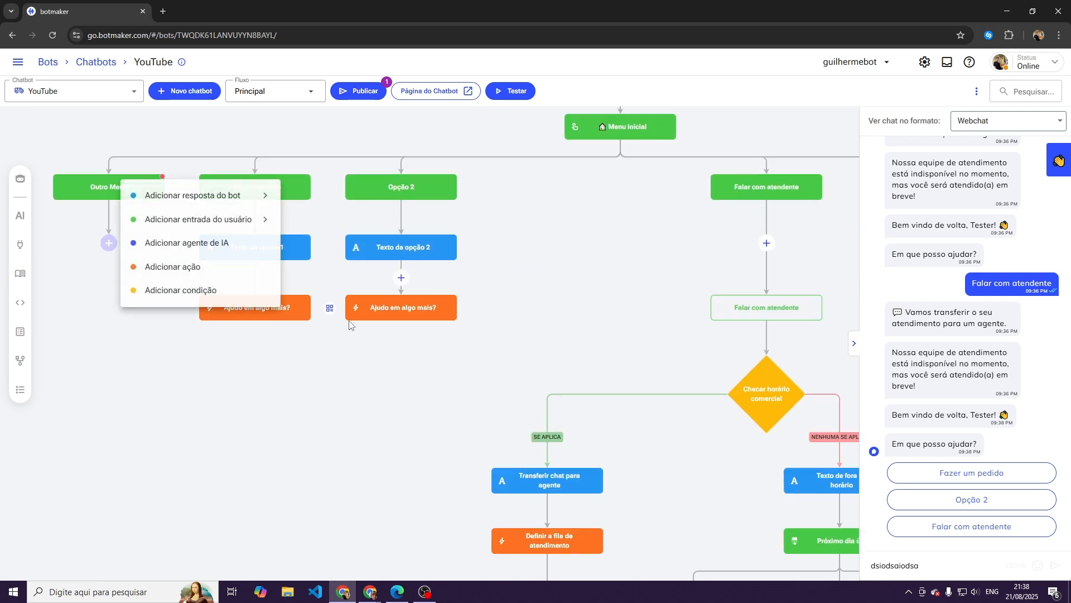
mouse_move(243, 228)
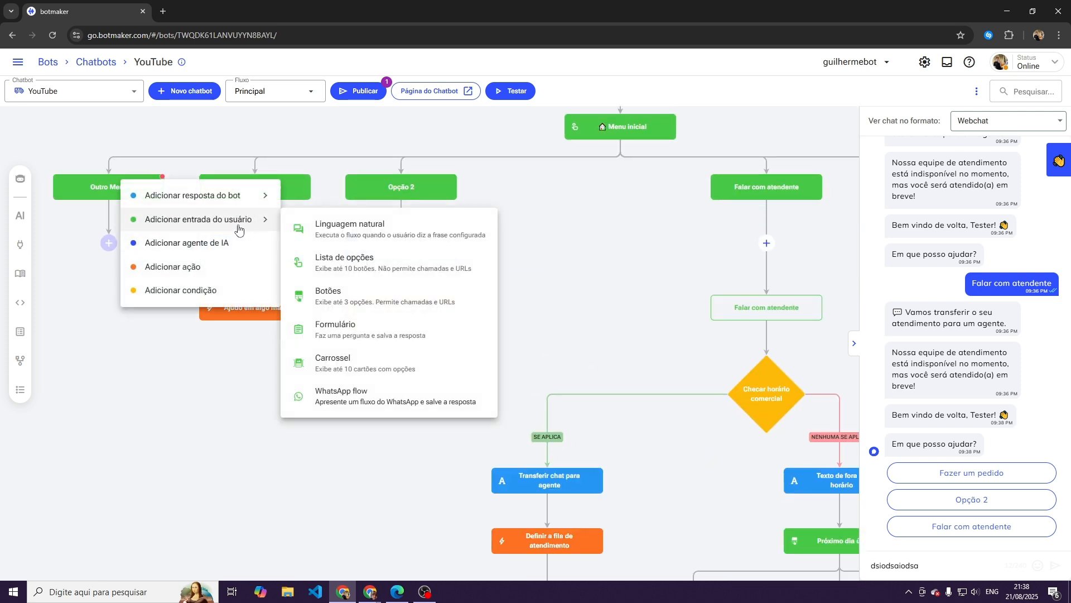
click(366, 262)
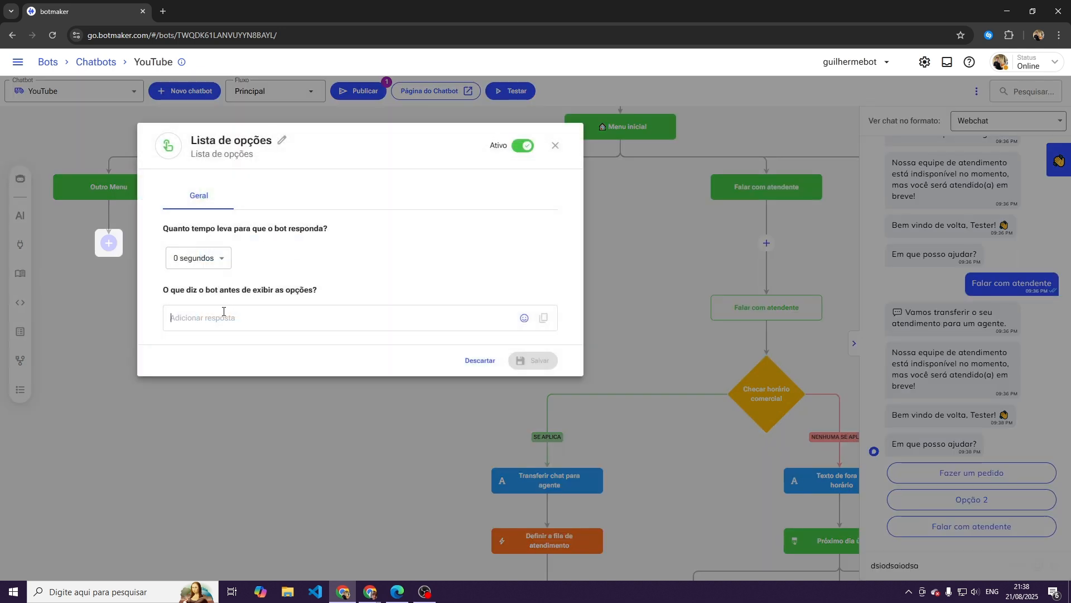
click(223, 310)
text(O q)
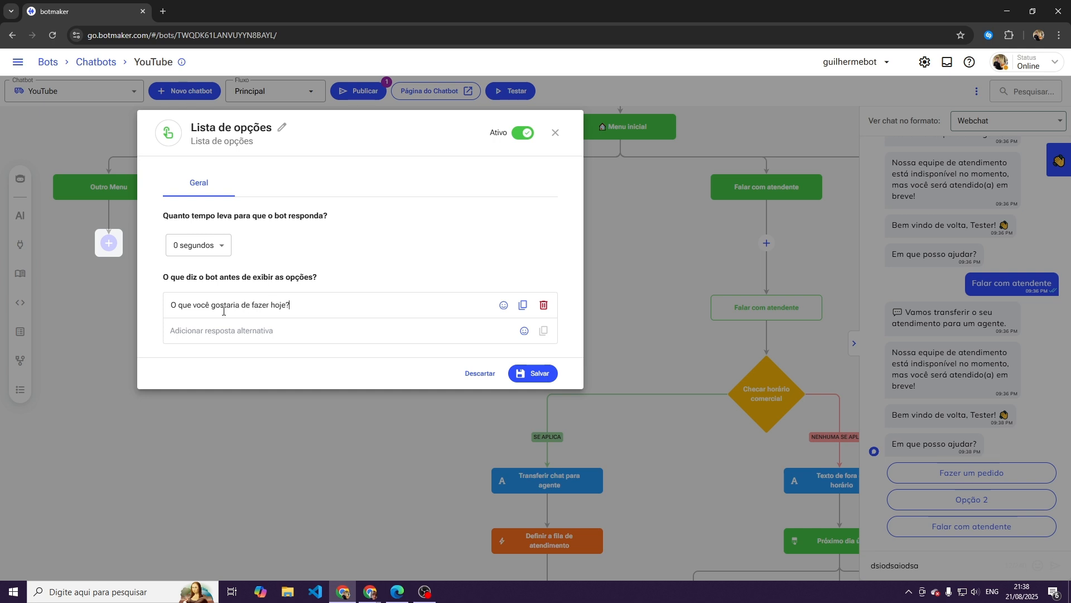
click(527, 373)
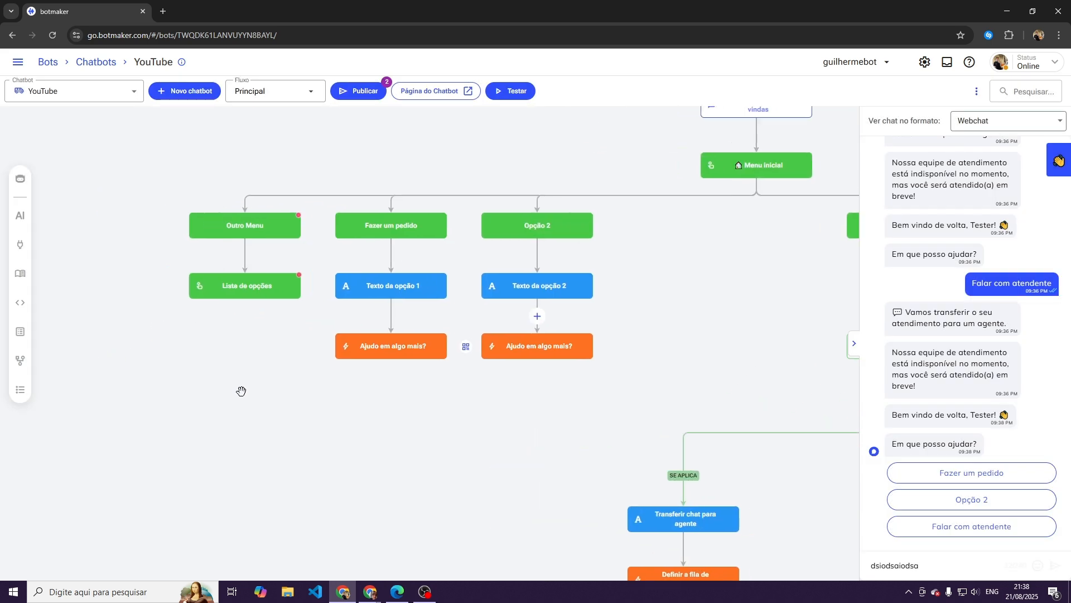
Step: Add a button titled "Falar com humano" under the new "Lista de opções" block
click(251, 291)
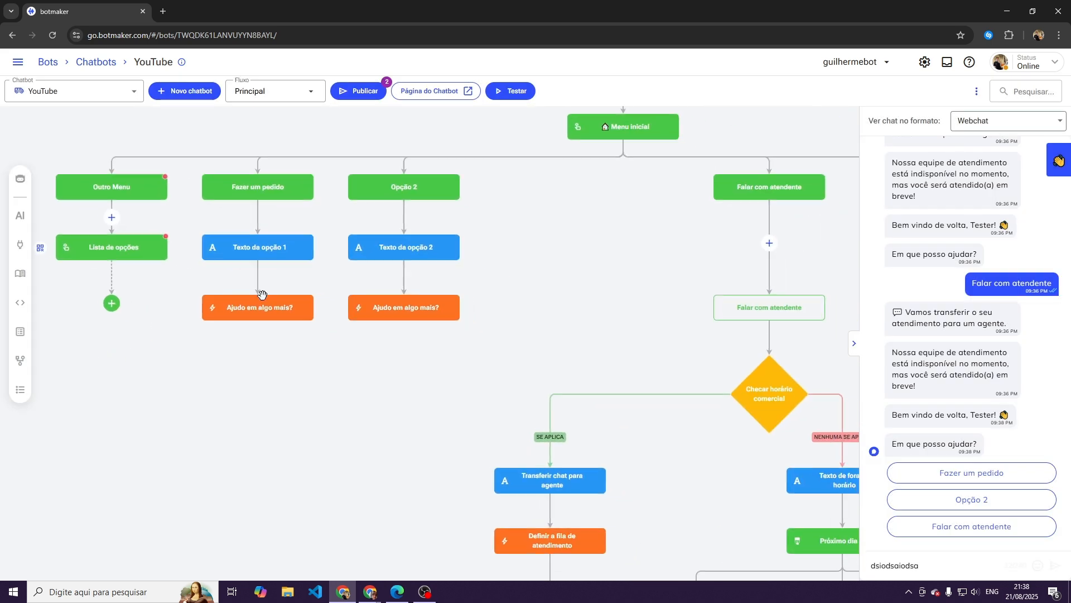
key(Escape)
click(112, 302)
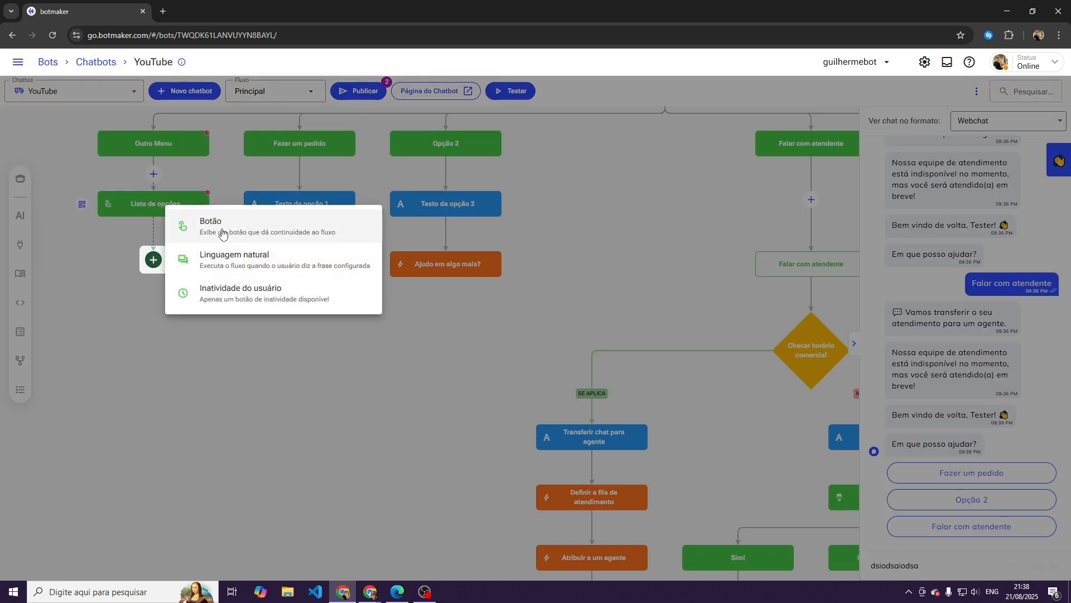
click(222, 233)
text(Fal)
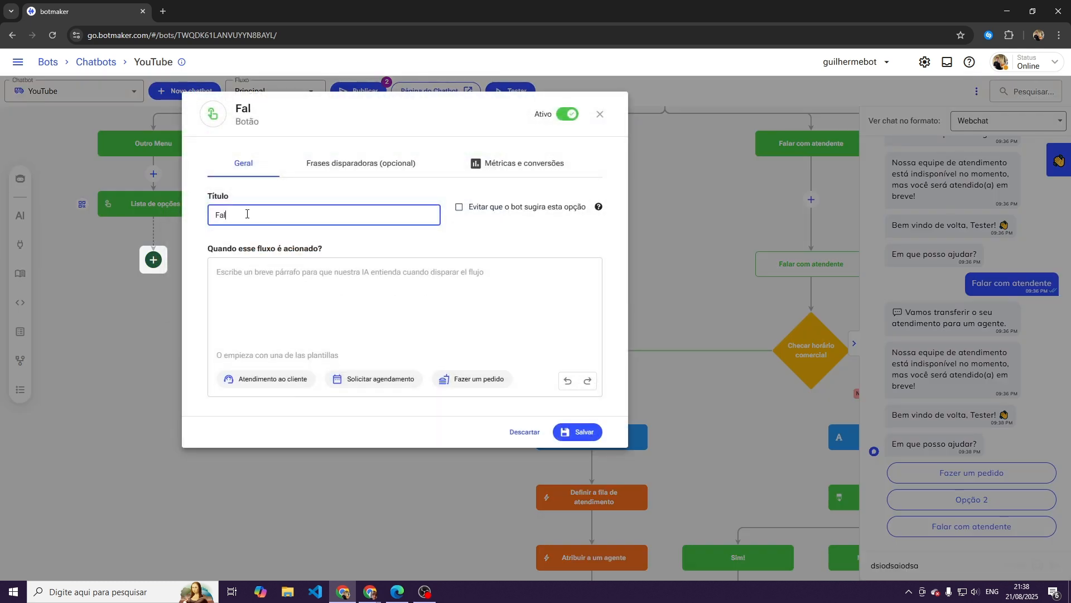
text(ar com humano)
key(Return)
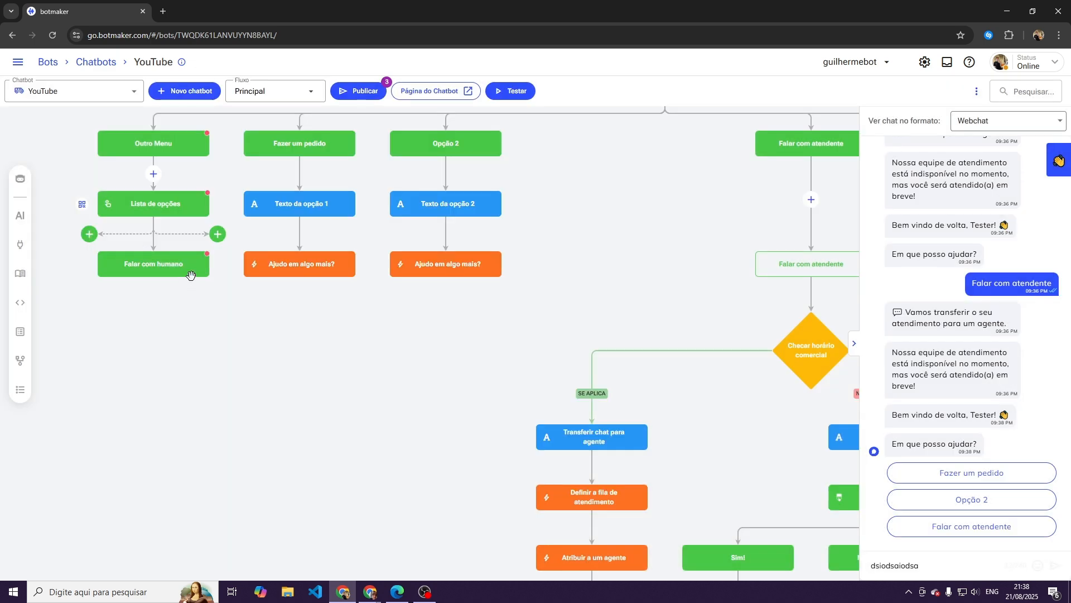
Step: Add a second button titled "Comprar um produto" beside "Falar com humano" in the options list
click(218, 233)
click(249, 239)
text(Comprar um produ)
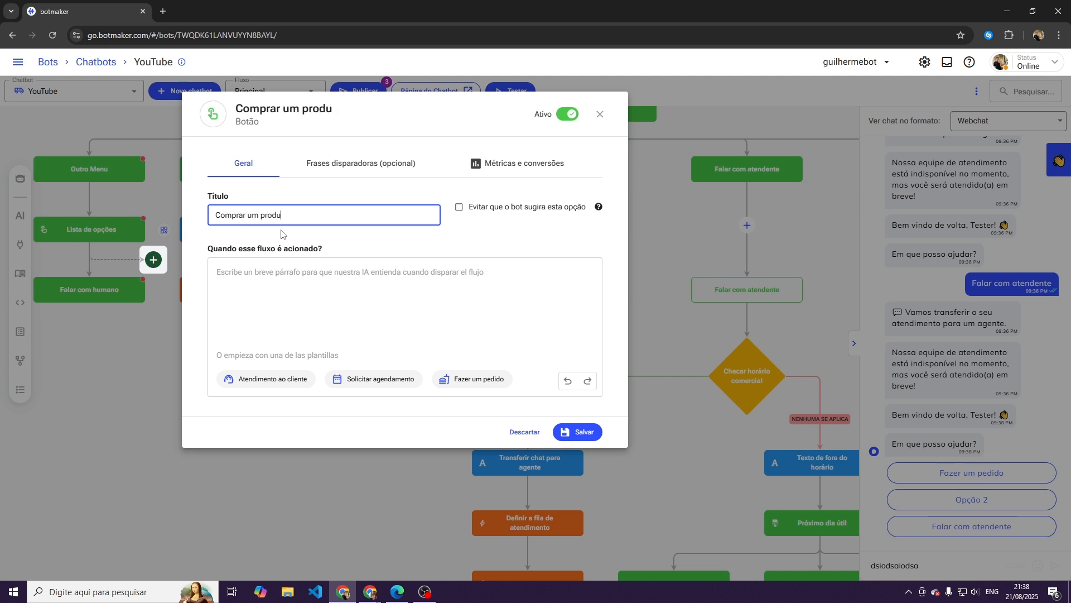
text(to)
click(578, 432)
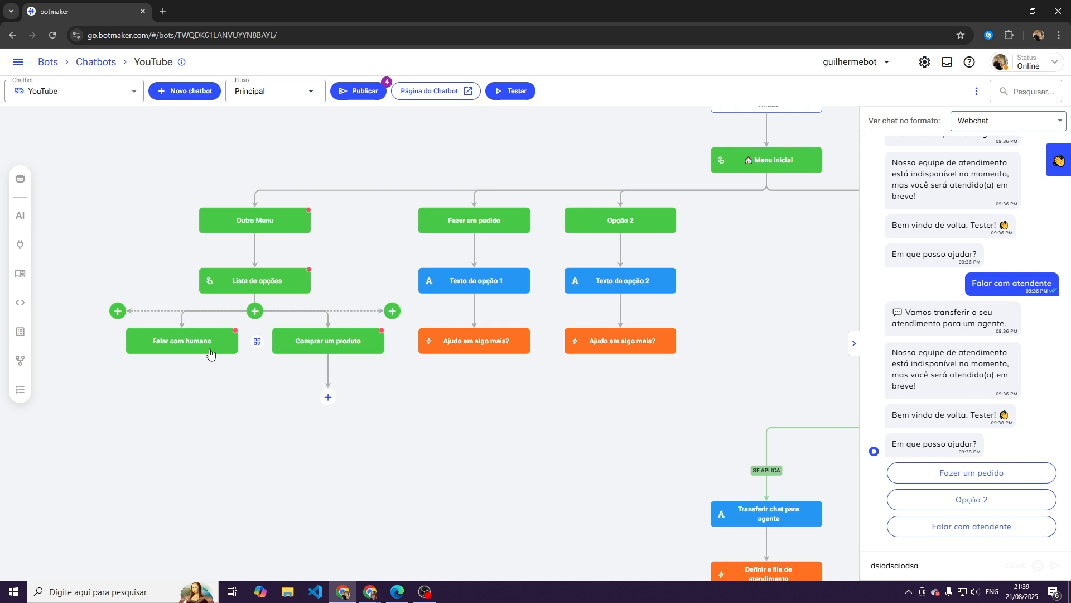
Step: Look through the role, tone, instructions, restricted topics and generative model settings of a new AI agent under "Comprar um produto", then discard it
drag(357, 429, 366, 385)
mouse_move(336, 276)
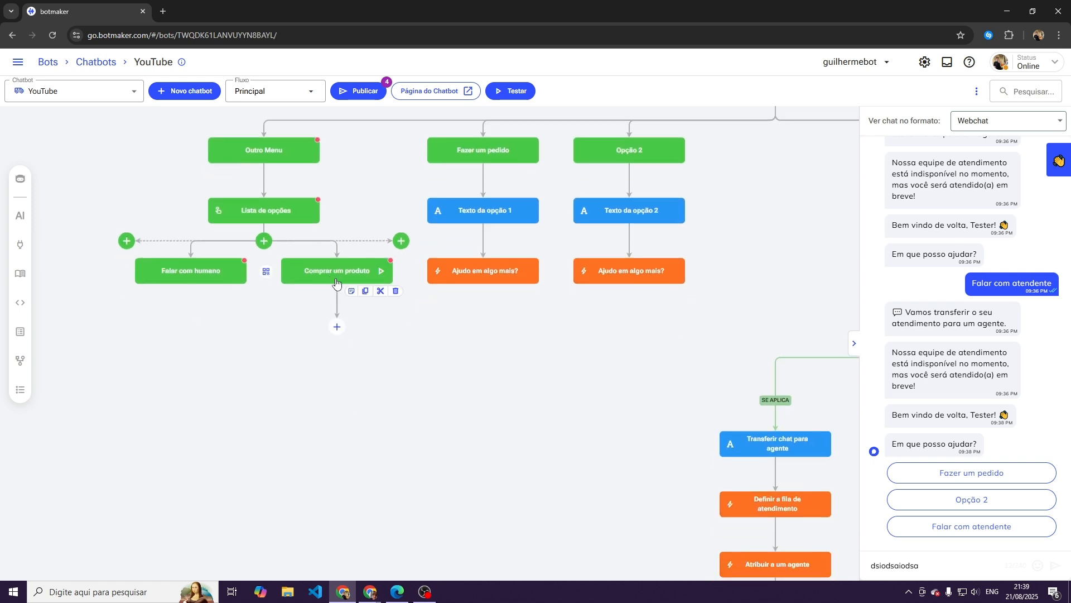
click(335, 327)
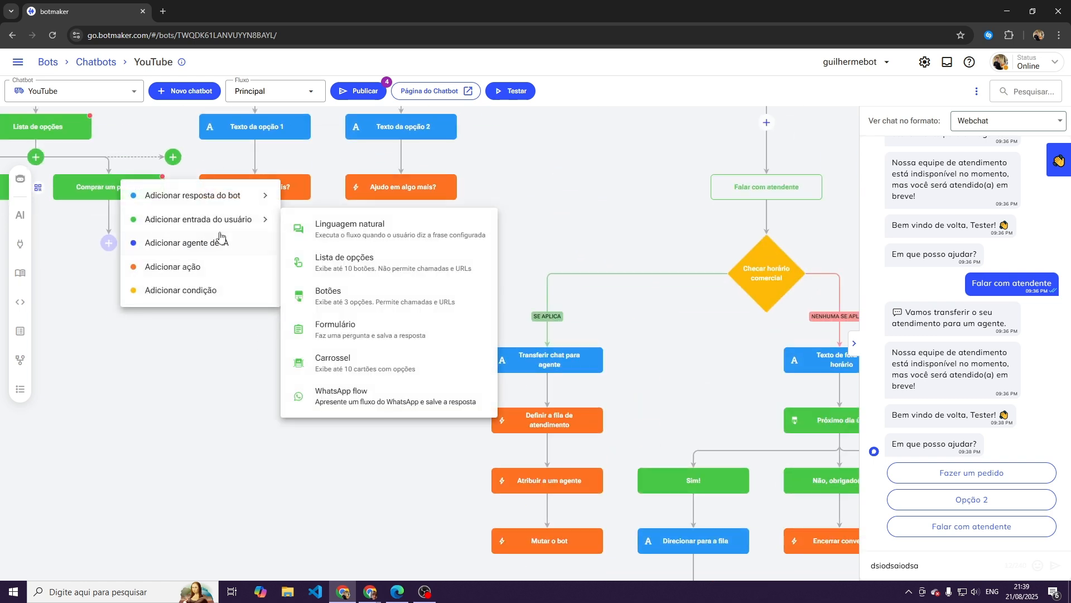
click(179, 246)
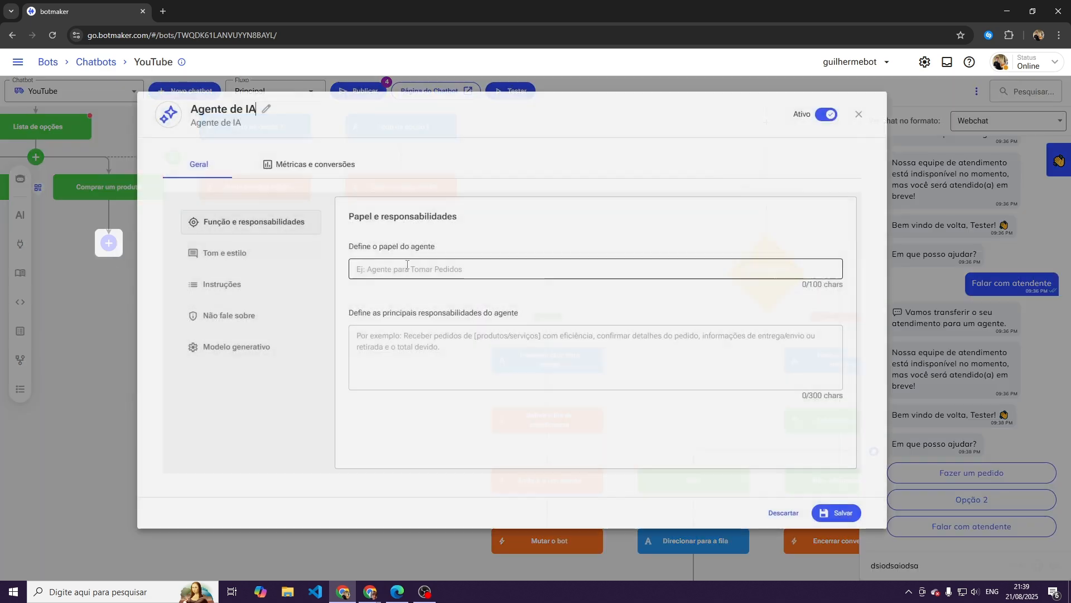
click(234, 256)
click(237, 286)
click(228, 326)
click(234, 346)
click(226, 254)
click(245, 222)
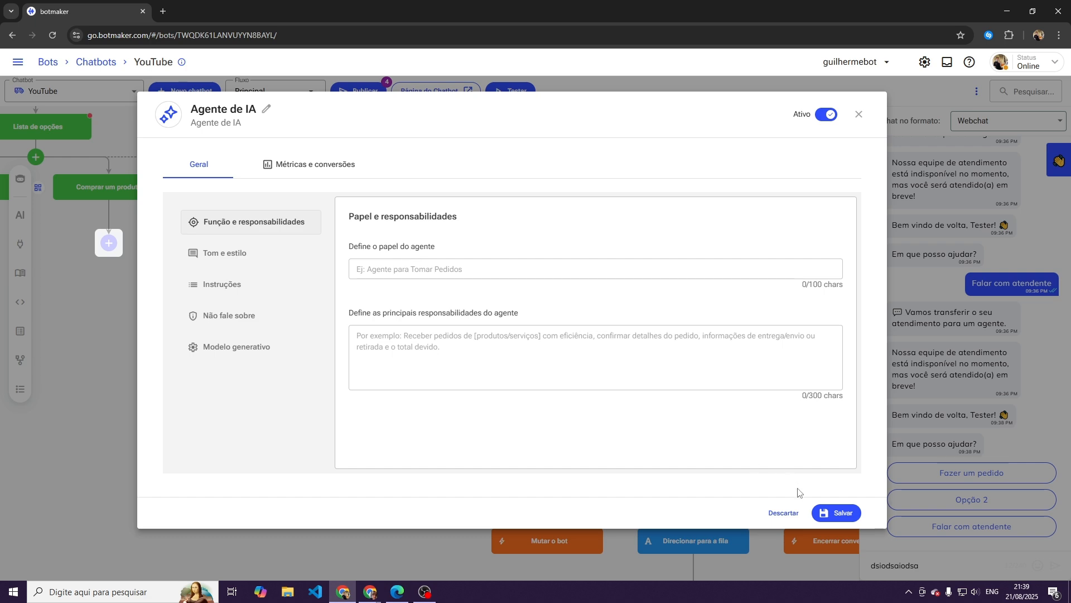
click(788, 514)
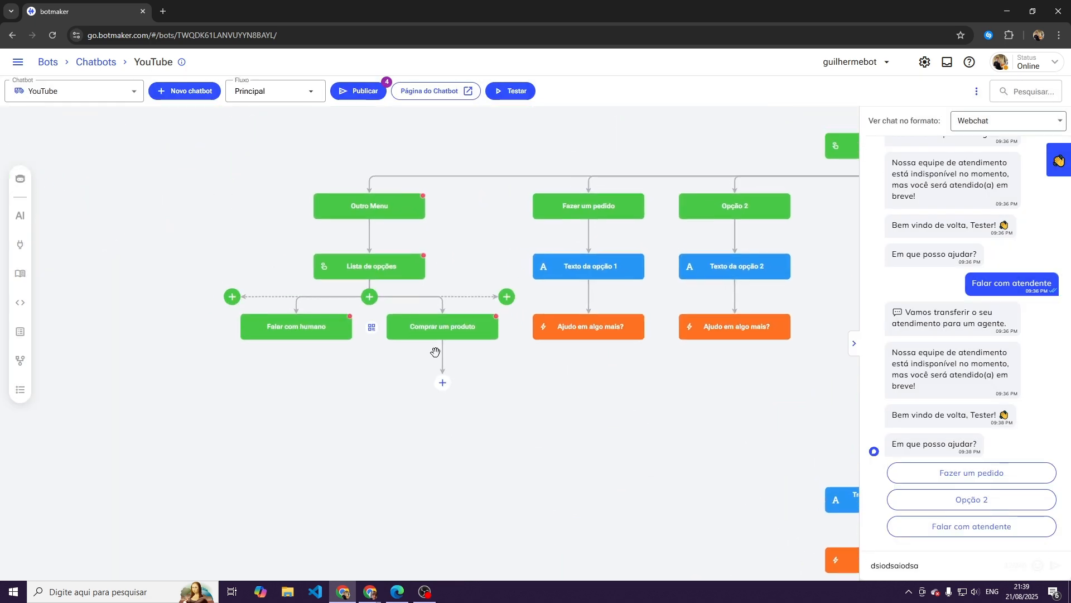
Step: Add a generative text message under "Comprar um produto" with the added instruction "Pergunte ao usuário o que ele gostaria de comprar."
click(441, 379)
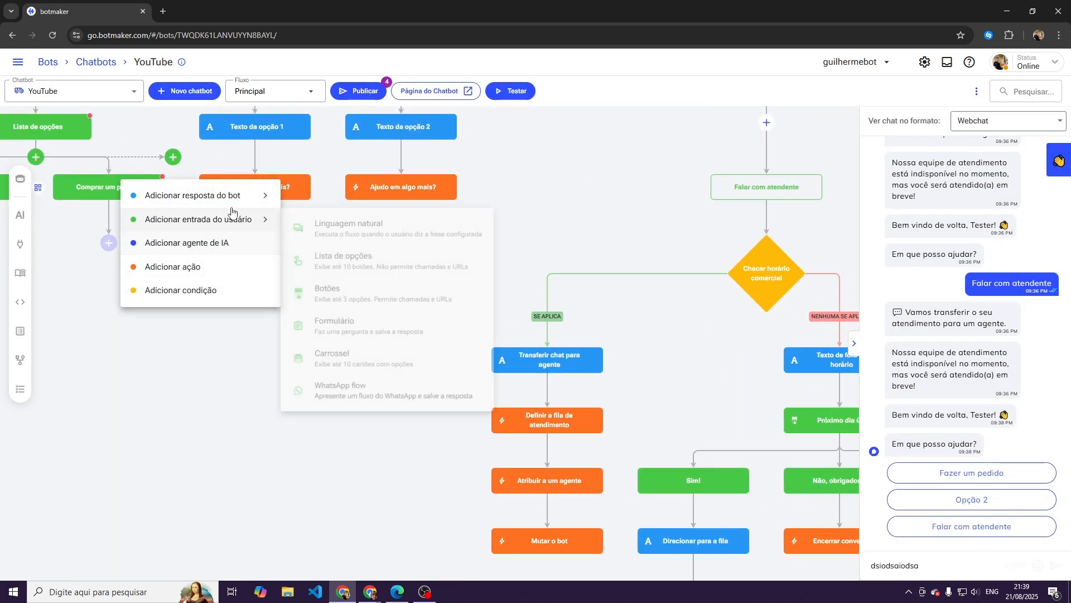
mouse_move(240, 196)
click(322, 202)
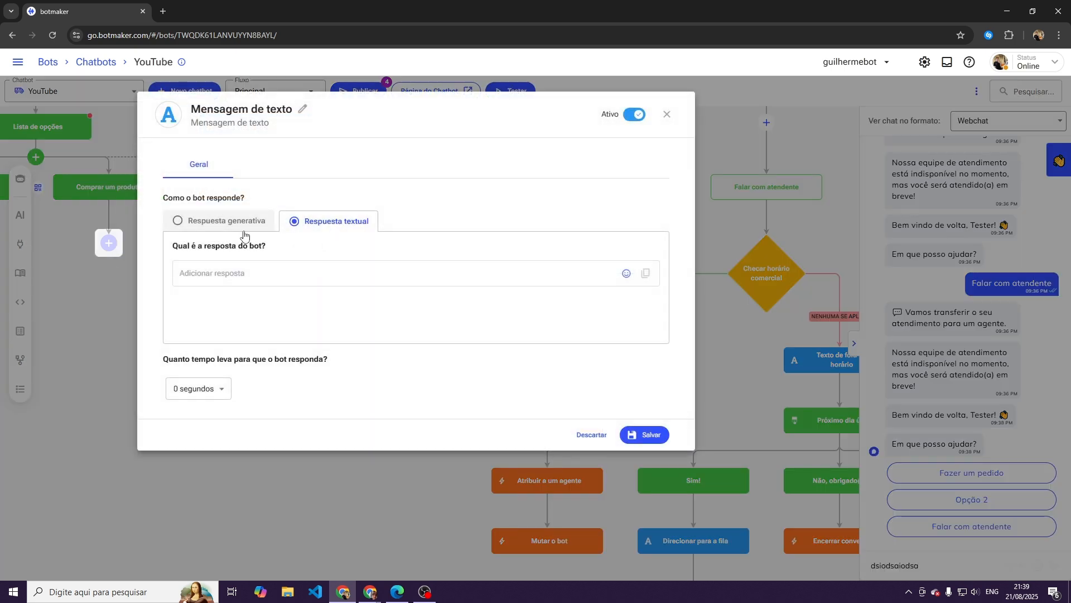
click(234, 277)
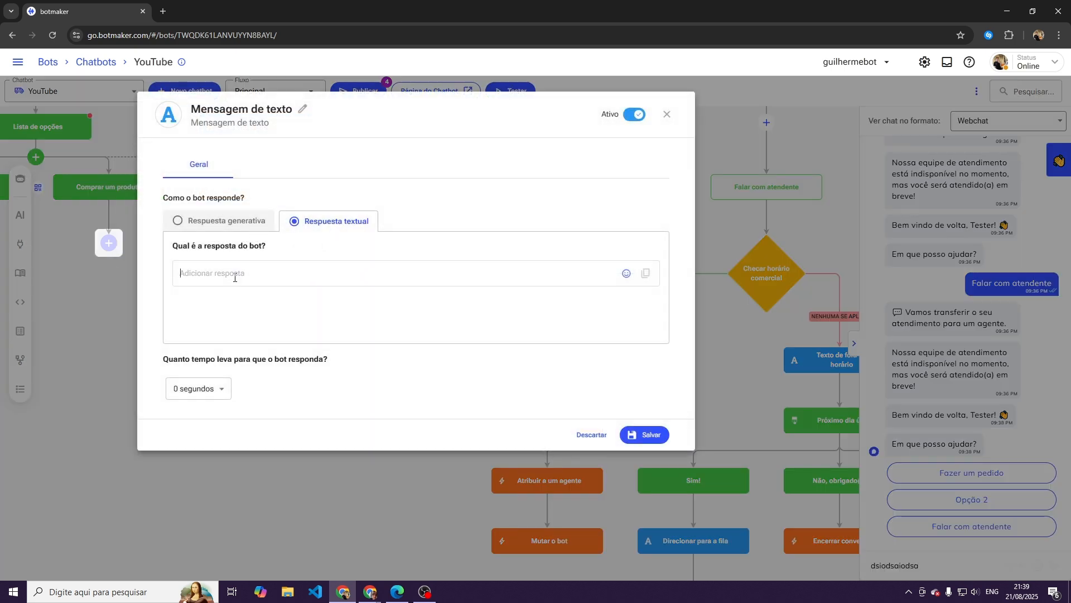
click(239, 221)
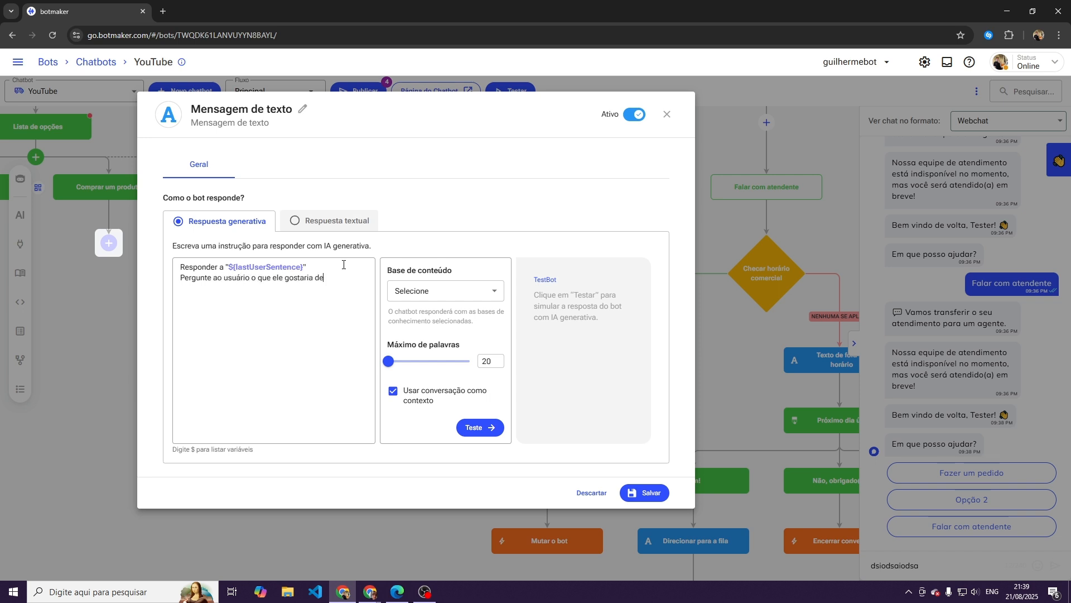
click(441, 291)
click(453, 248)
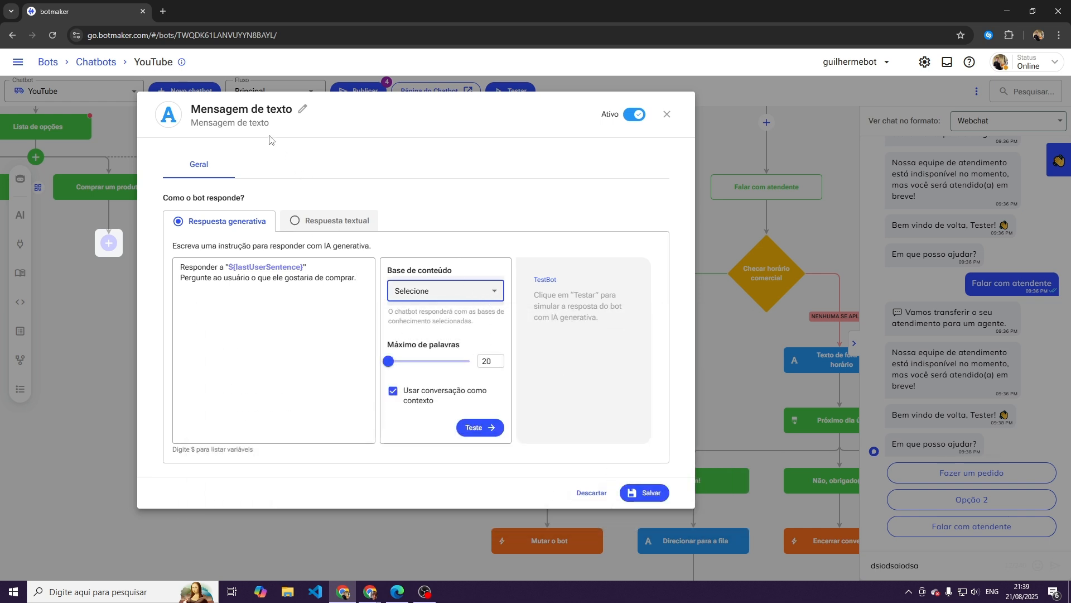
click(638, 492)
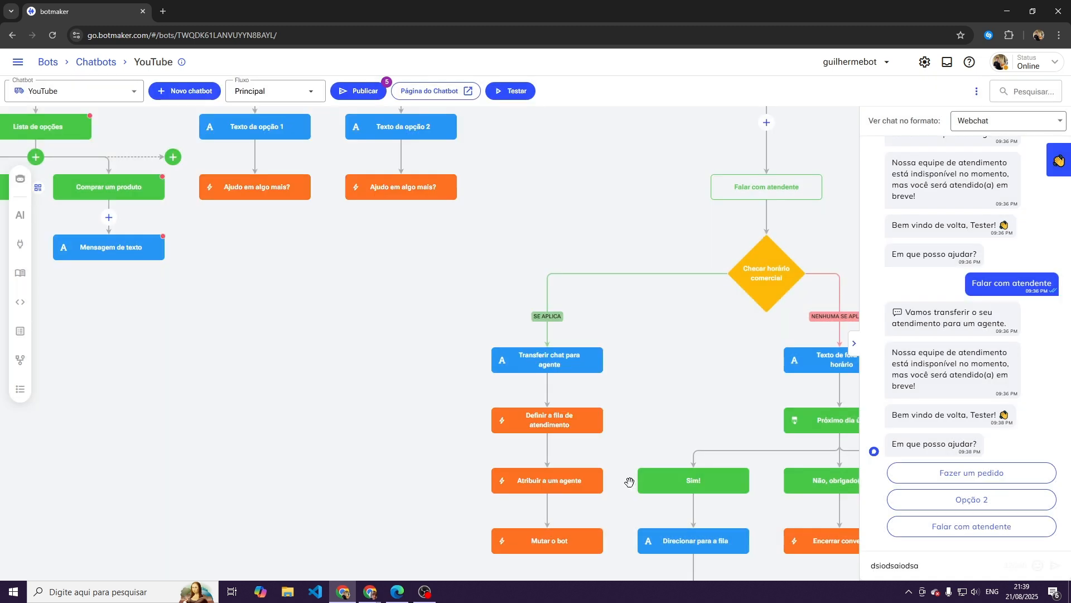
Step: Collapse the chat preview beside the flow canvas
mouse_move(341, 333)
mouse_move(203, 316)
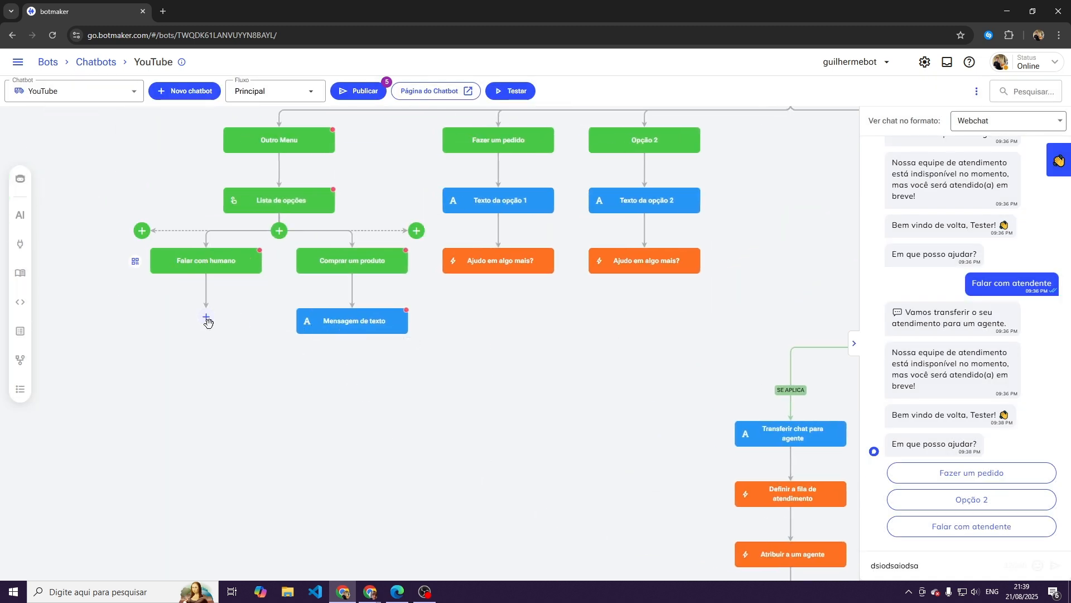
key(ctrl+a)
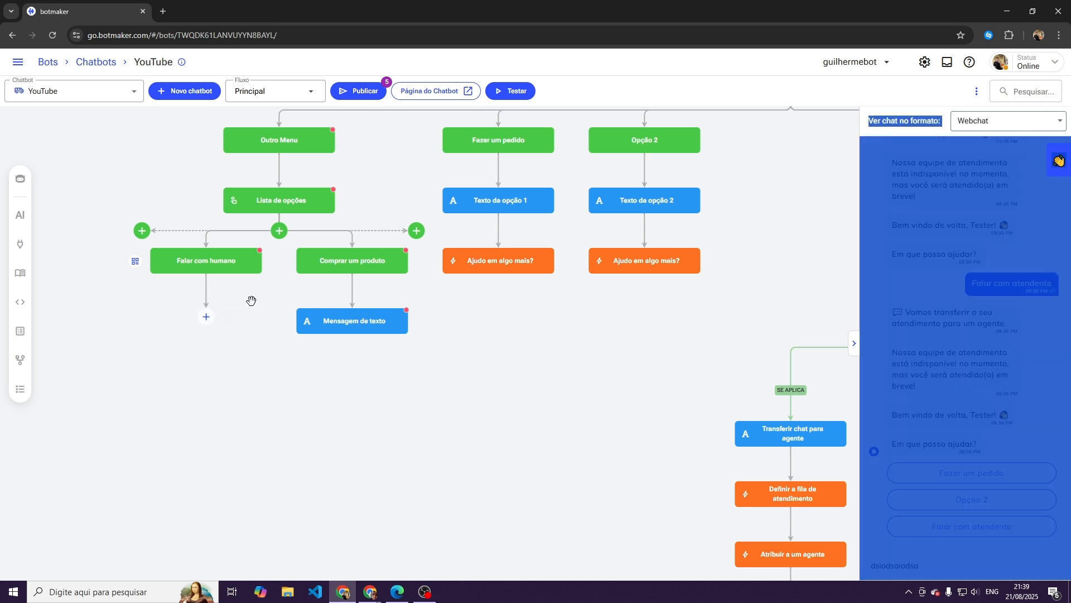
click(854, 343)
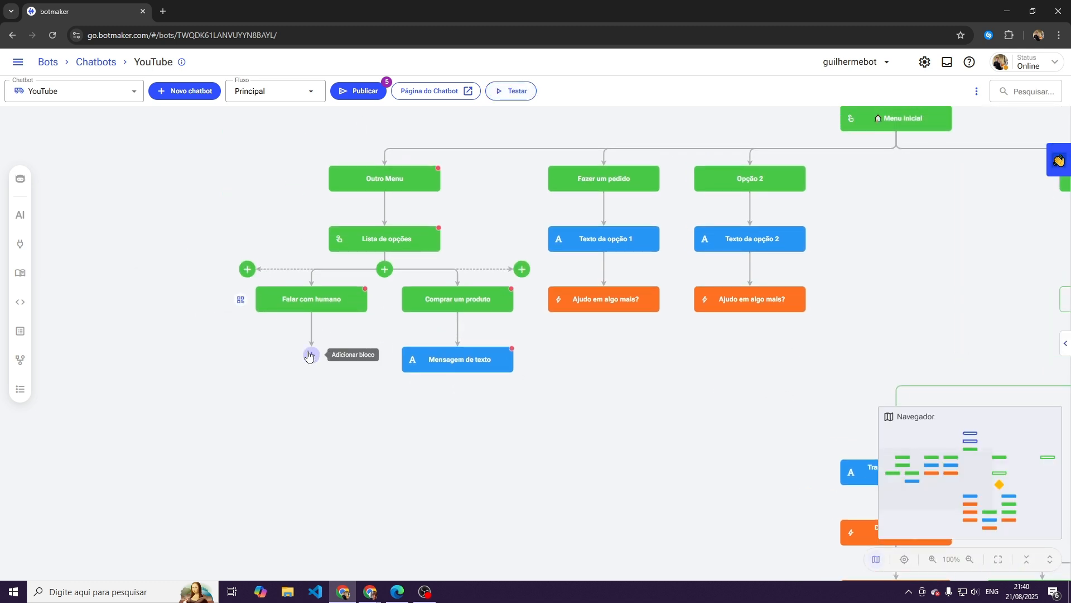
click(309, 355)
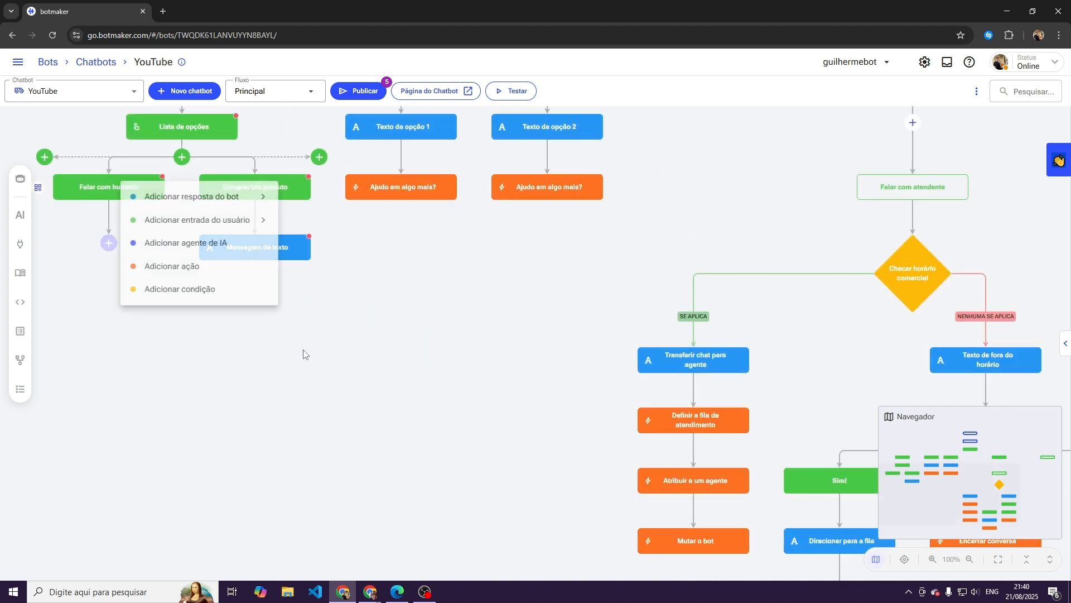
click(196, 289)
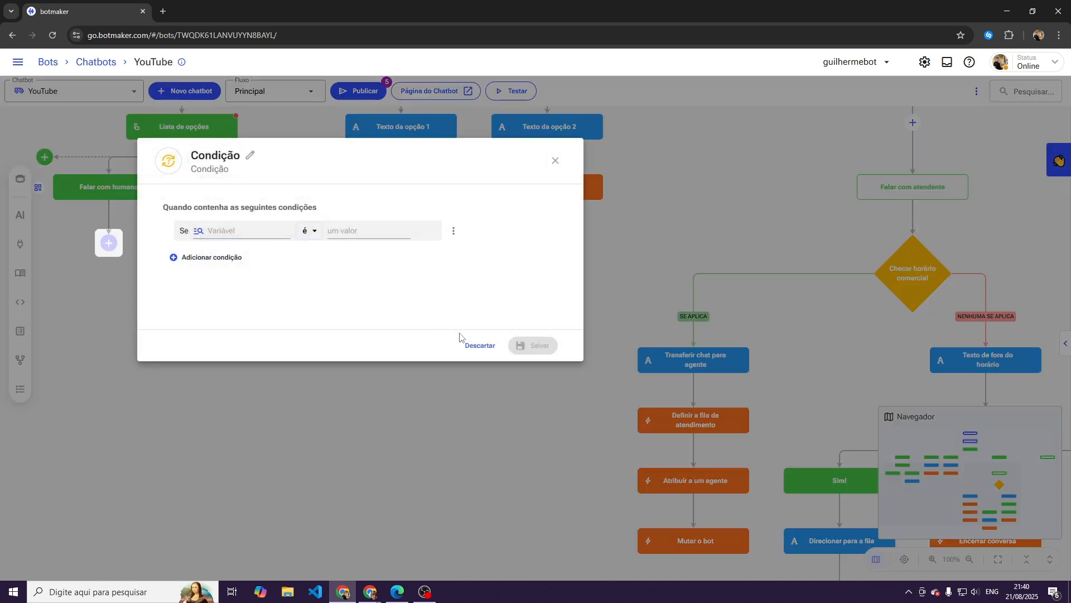
click(474, 344)
Step: Add a condition under "Falar com humano" that checks the "Horário de atendimento" variable
click(108, 243)
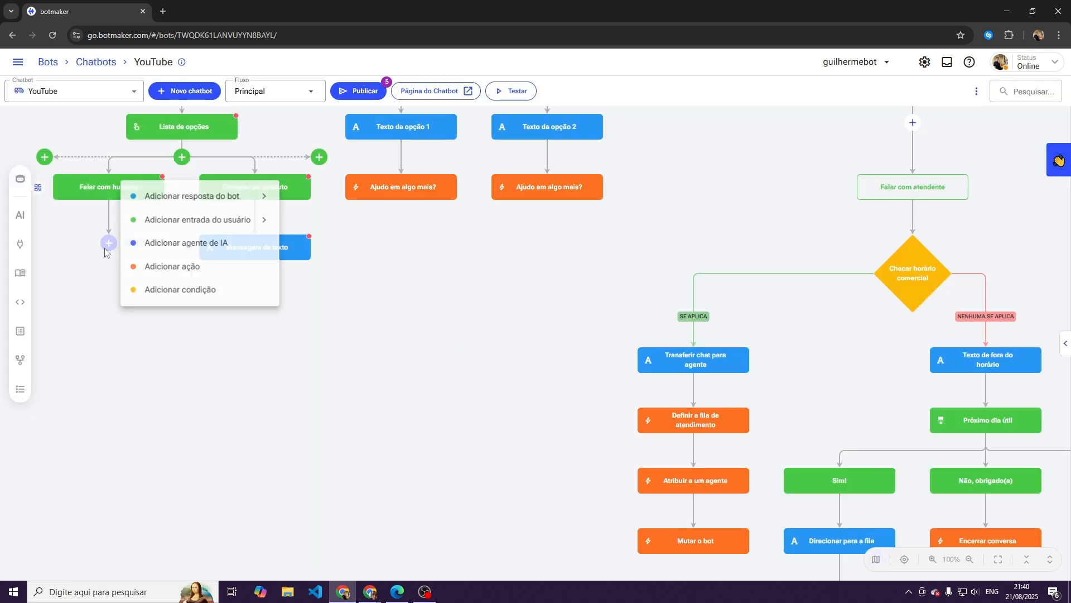
click(178, 291)
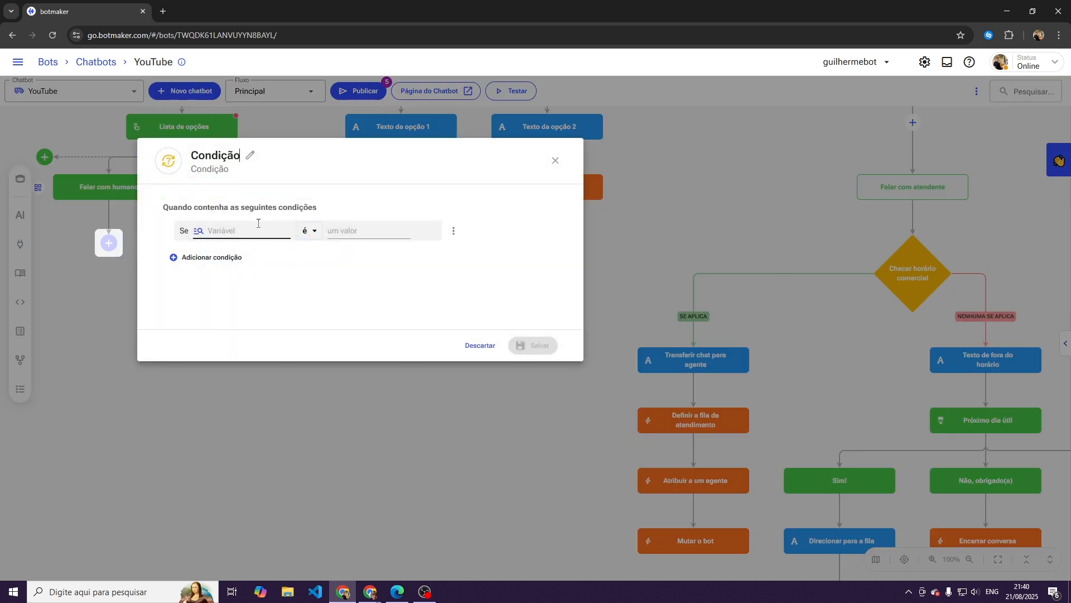
click(258, 223)
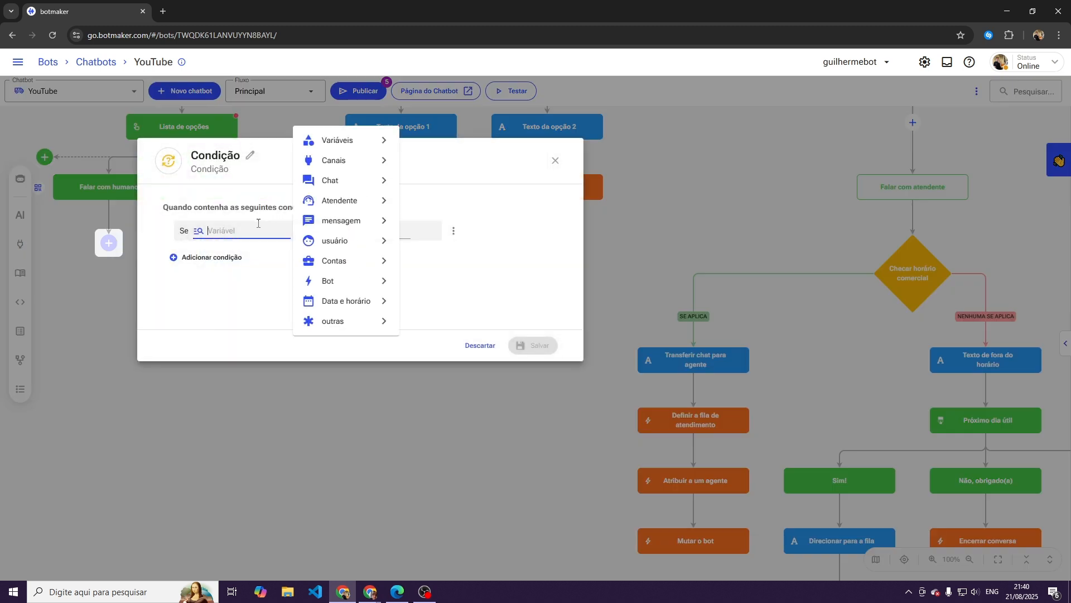
text(horário de at)
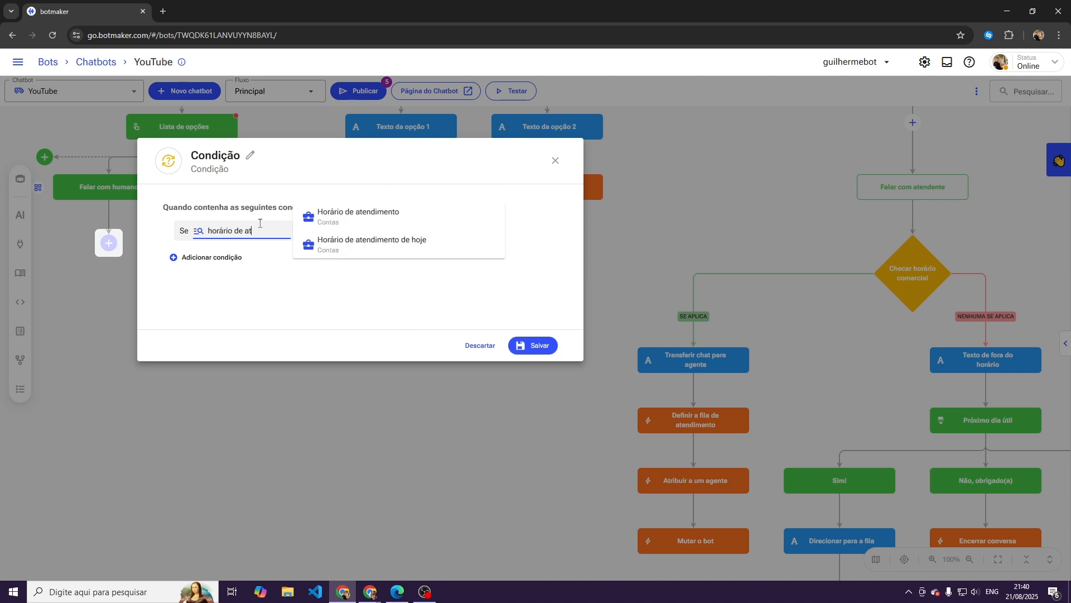
click(348, 215)
click(346, 231)
click(353, 254)
click(520, 346)
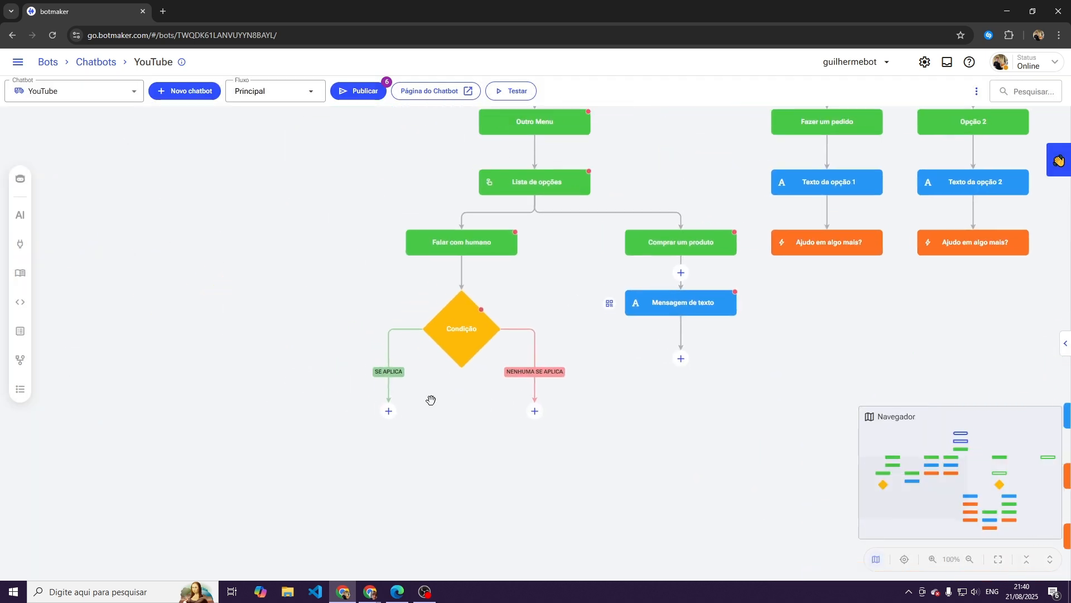
Step: Open the project's Configurações page in a new browser tab and switch to it
click(18, 62)
middle_click(87, 422)
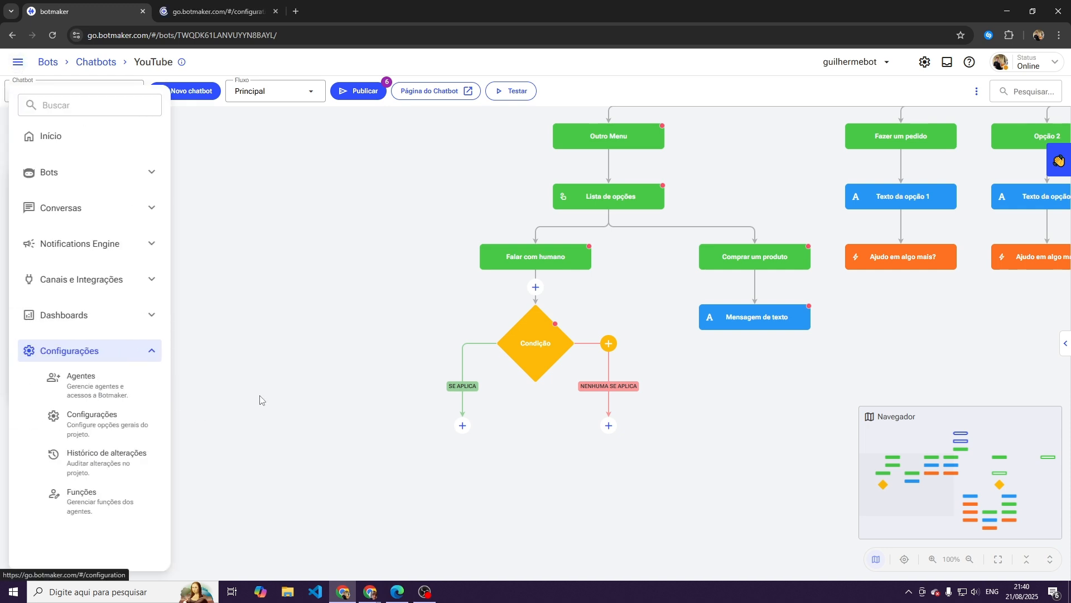
click(195, 19)
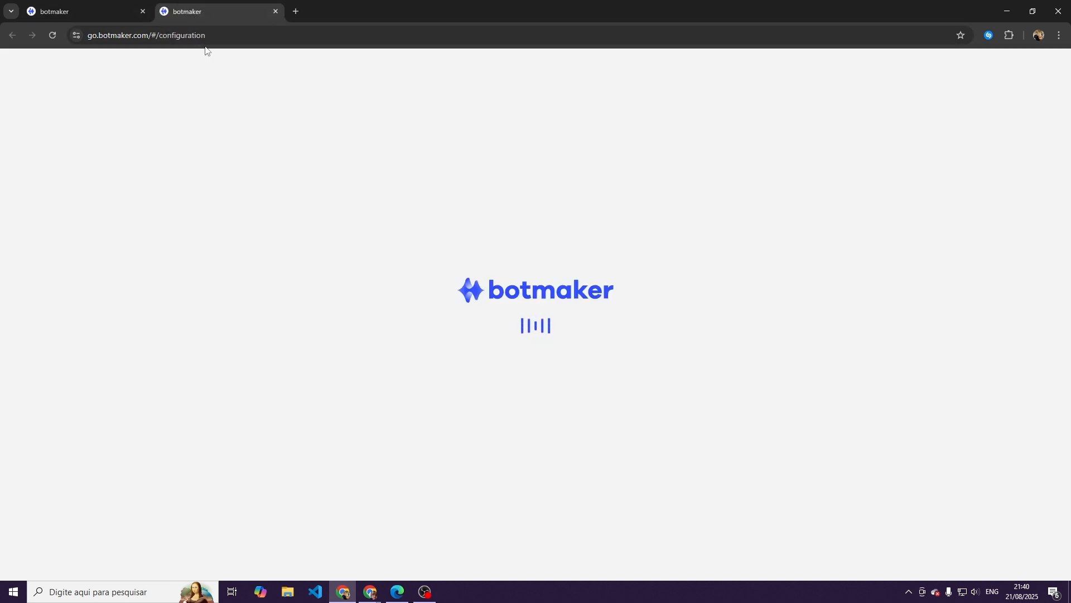
click(72, 7)
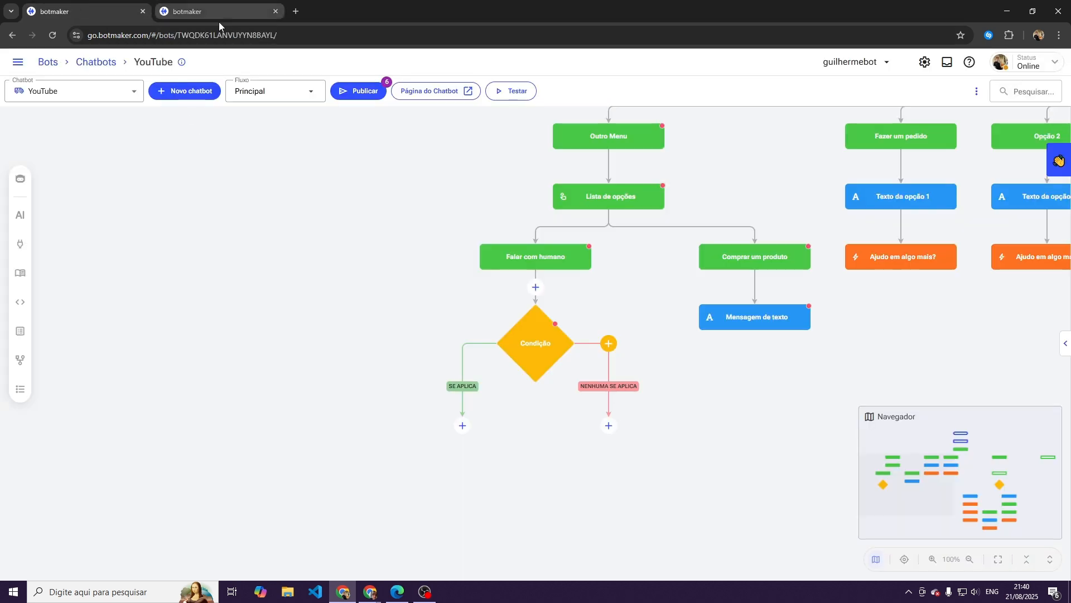
scroll(354, 272, down, 1)
scroll(354, 272, right, 1)
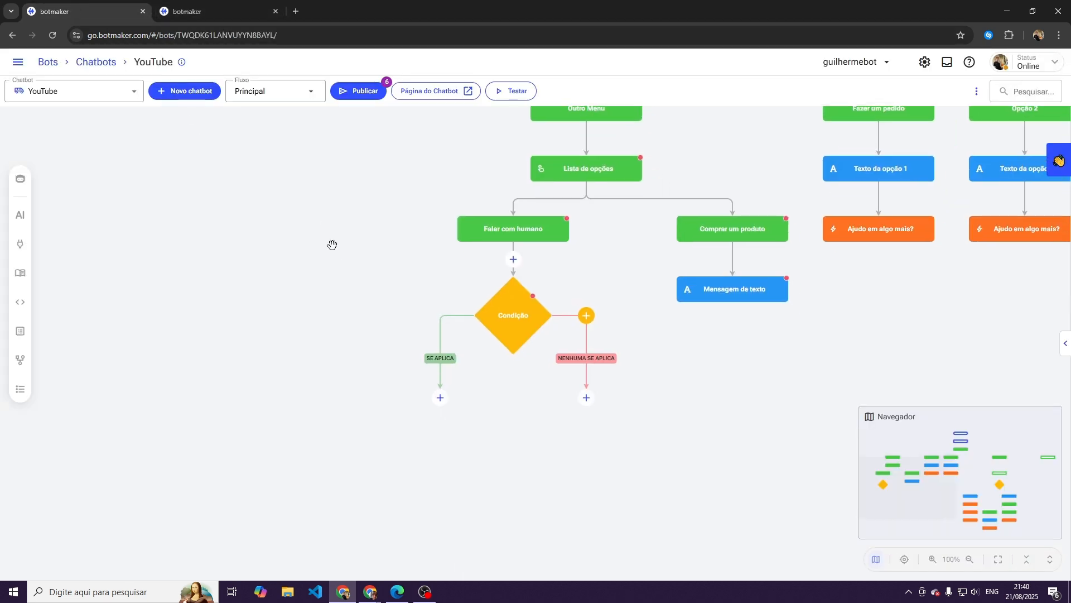
click(200, 2)
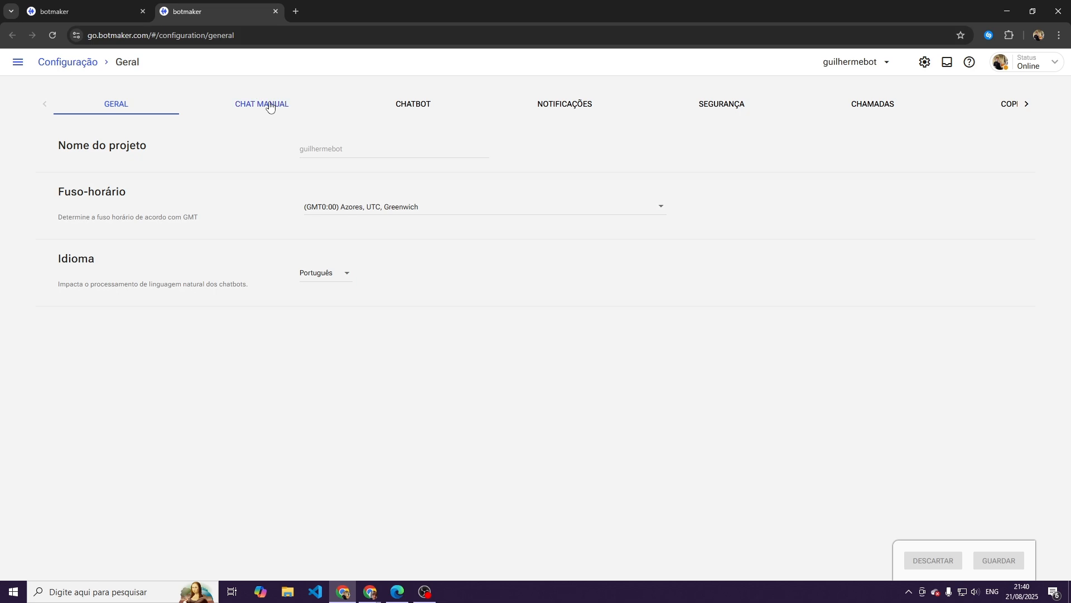
Step: Create a new service schedule named "Vendas" under Horário de atendimento in the Chat manual settings
click(270, 108)
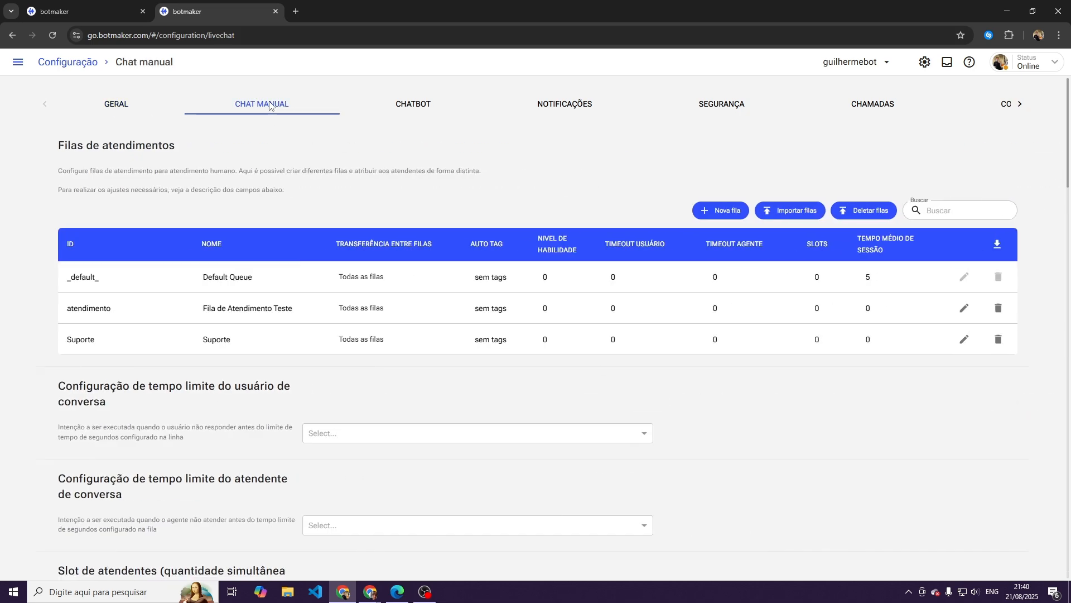
scroll(20, 429, down, 13)
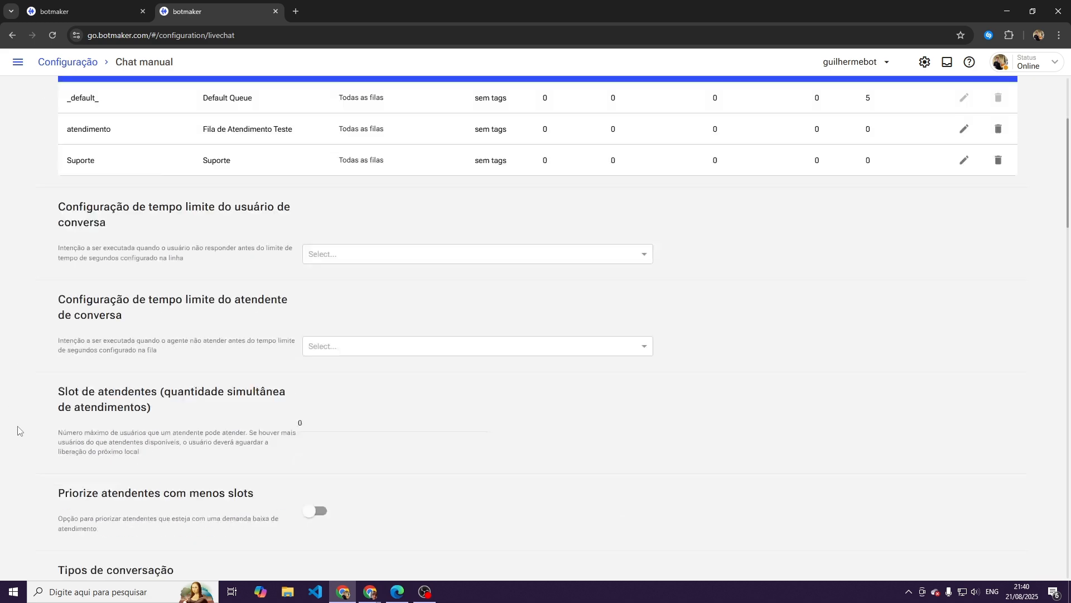
scroll(46, 415, down, 4)
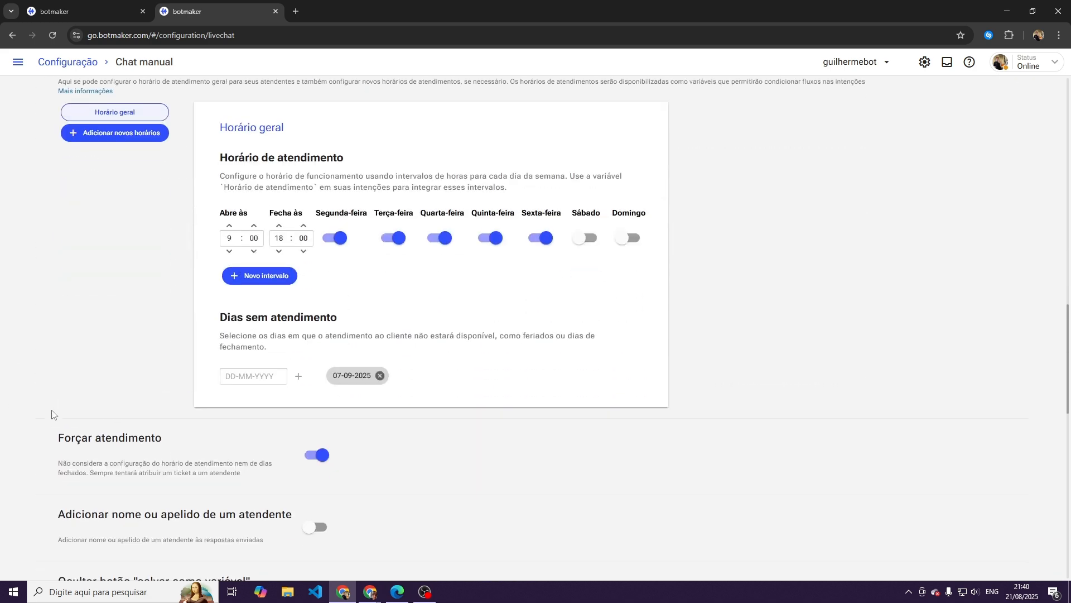
scroll(256, 411, up, 2)
click(118, 248)
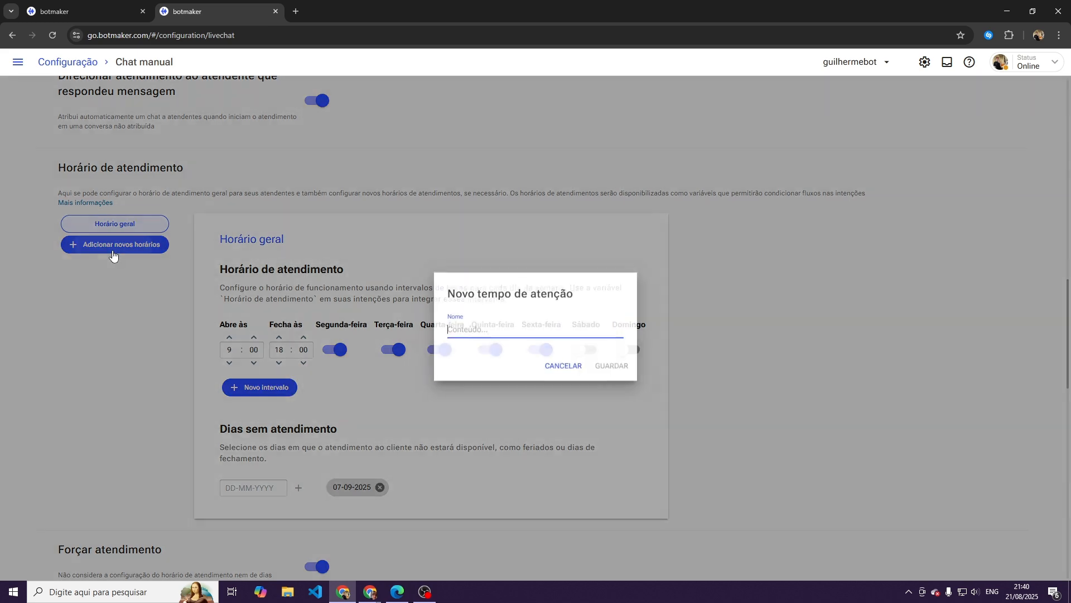
click(184, 271)
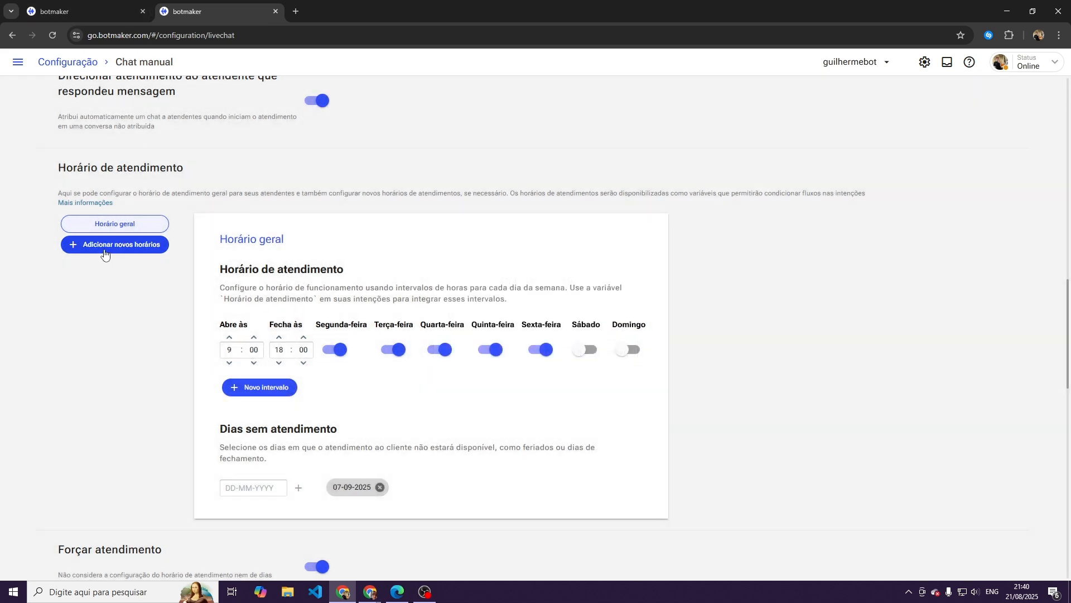
click(109, 246)
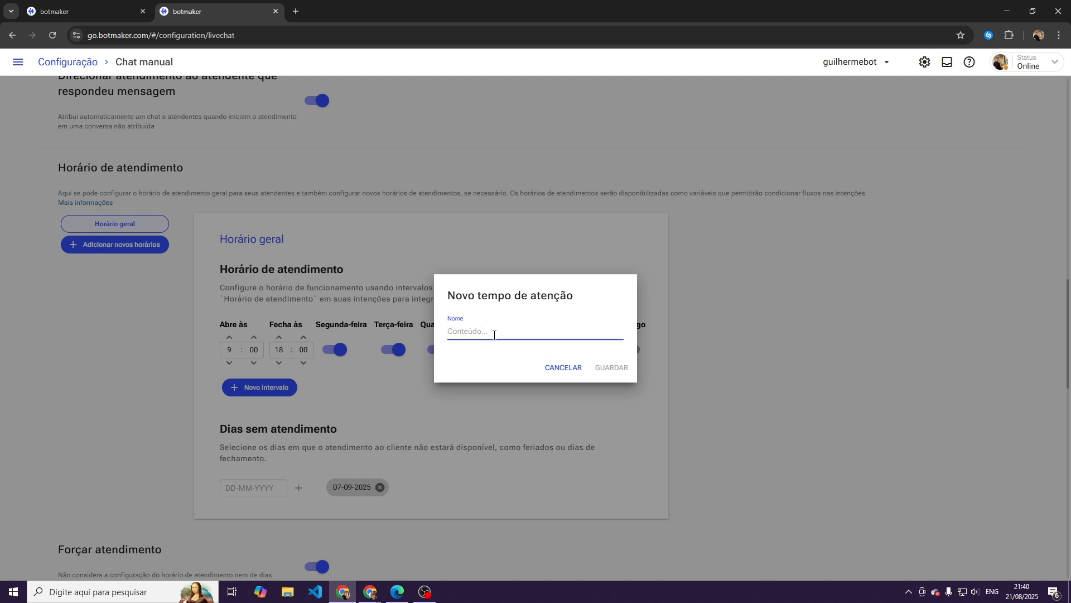
text(Vendas)
click(602, 367)
Step: Set the "Vendas" schedule to open at 7:00 and close at 20:00
click(112, 242)
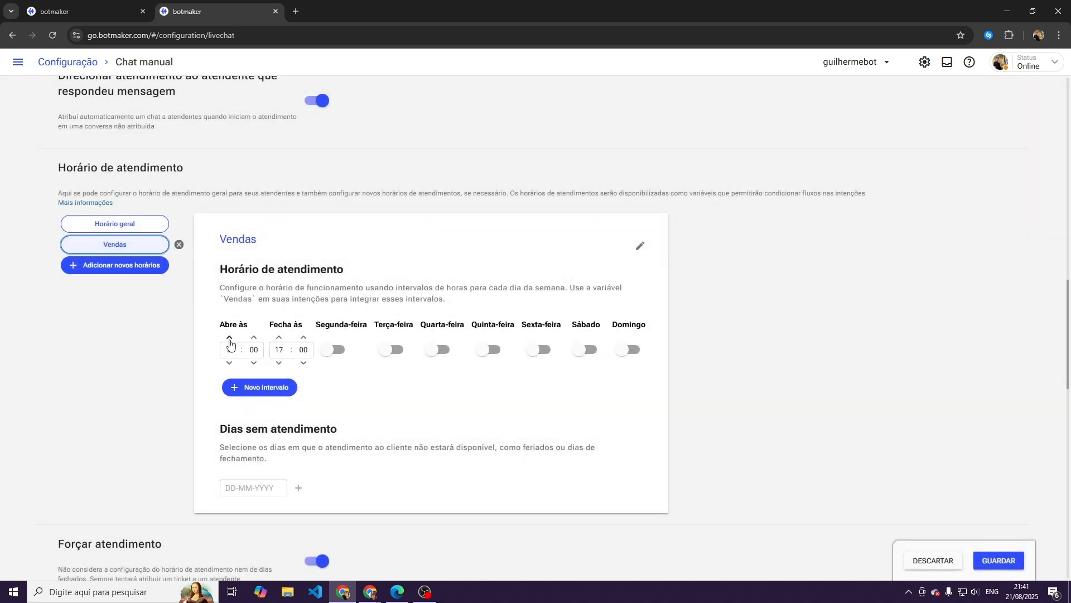
click(228, 363)
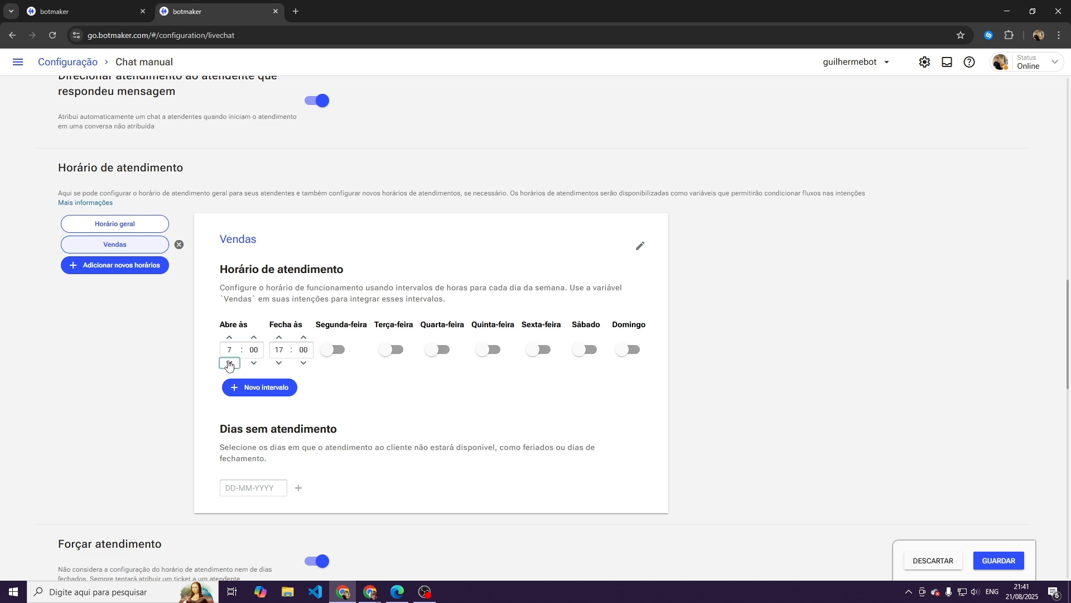
click(279, 337)
click(279, 337)
click(279, 337)
Step: Enable the "Vendas" schedule for every weekday from Segunda-feira to Sexta-feira
click(329, 350)
click(390, 350)
click(439, 350)
click(489, 350)
click(538, 350)
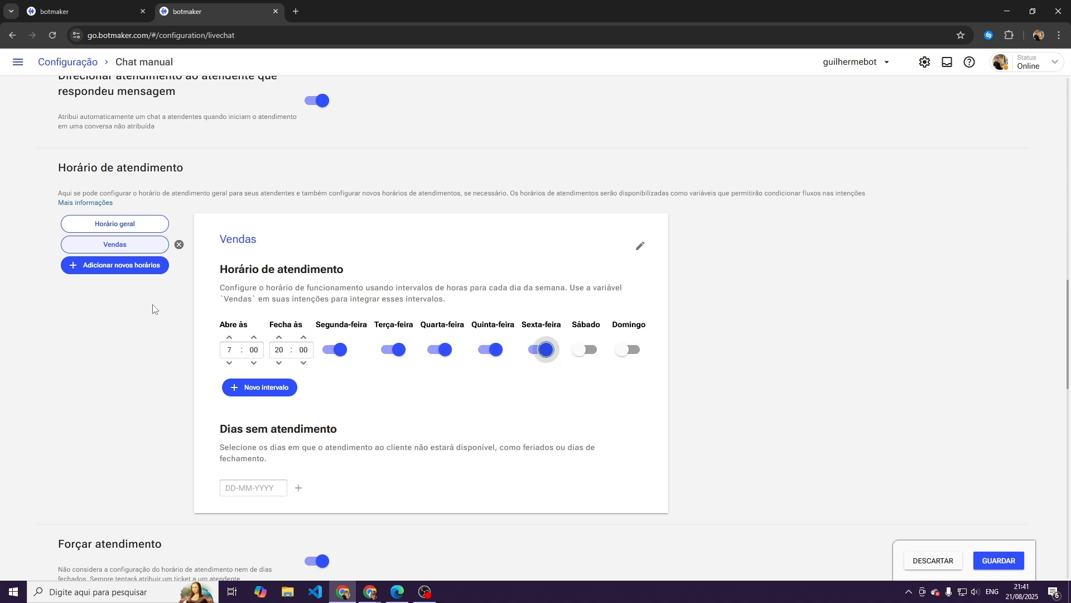
click(114, 266)
text(Atendim)
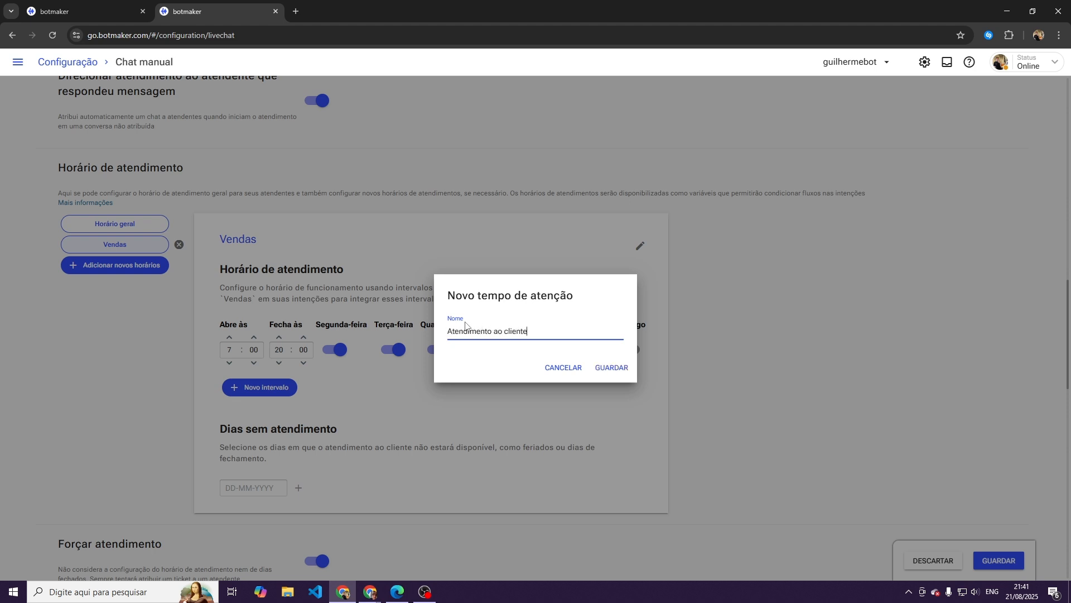
text(ento ao cliente)
click(611, 368)
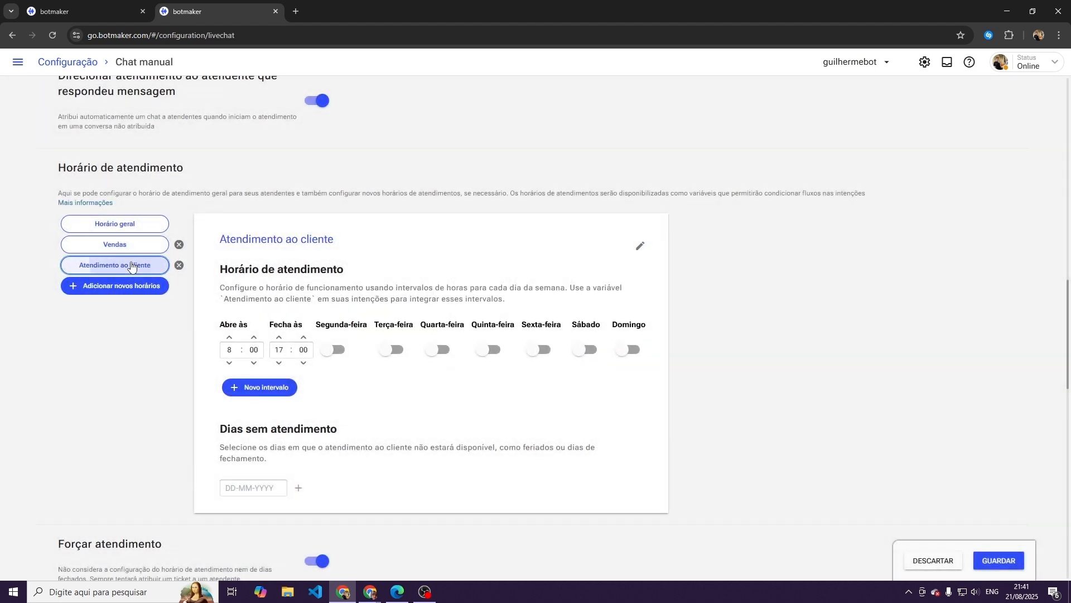
click(179, 265)
Step: Create a new service schedule named "Hospitalar" under Horário de atendimento
click(145, 266)
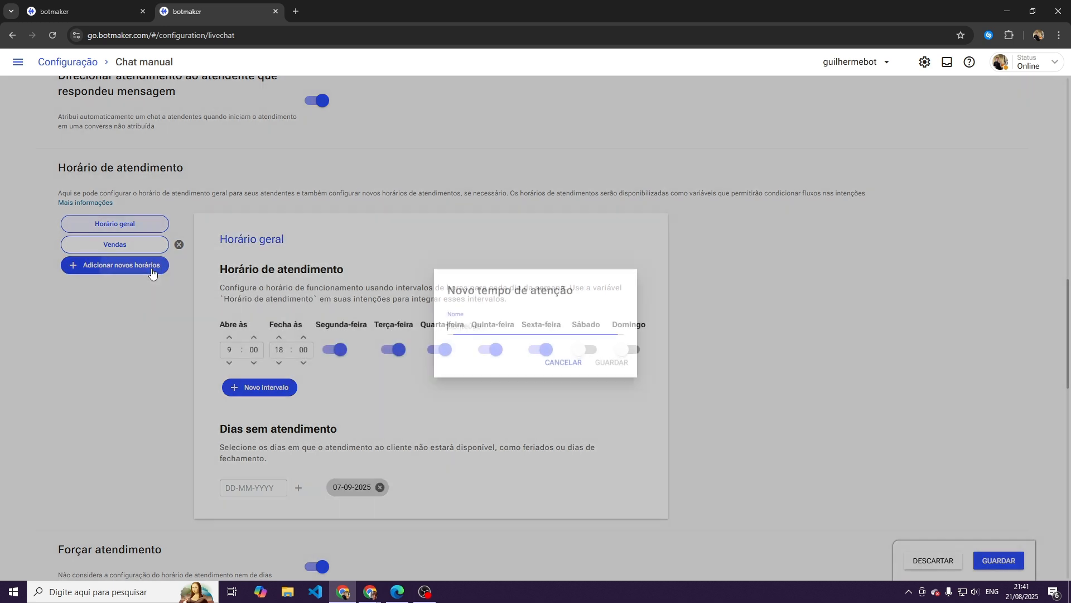
text(Ho)
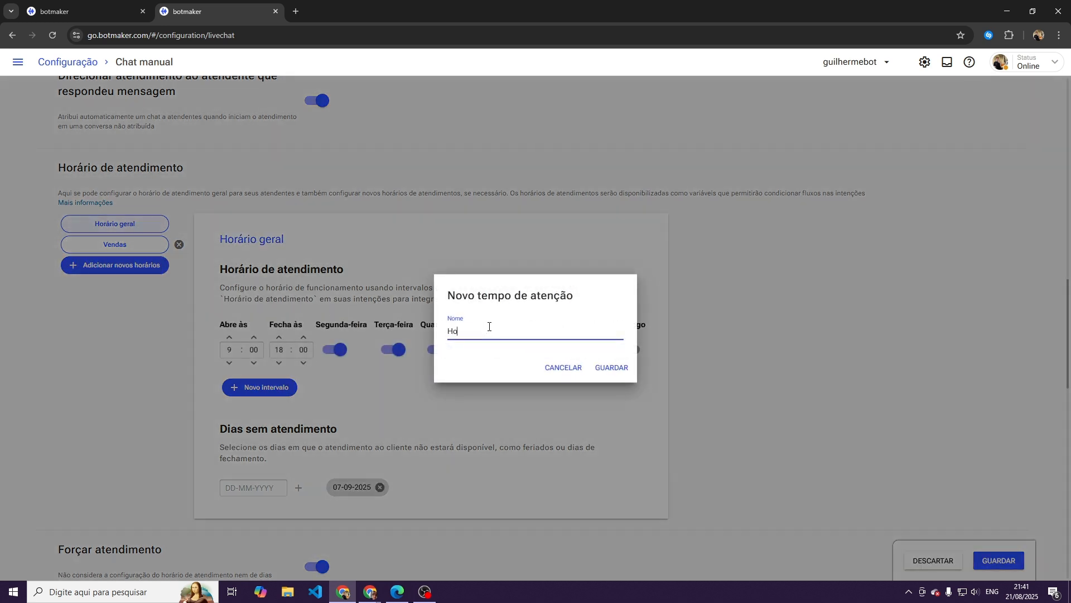
text(spitalar)
click(611, 368)
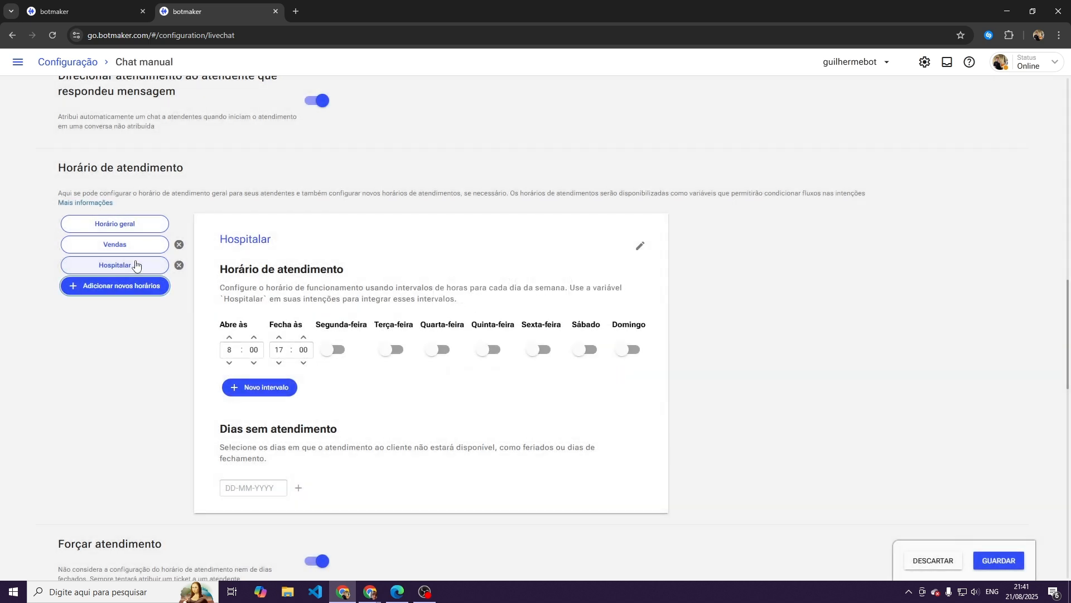
Step: Enable Segunda-feira and Terça-feira for the "Hospitalar" schedule and set it to open at 0:00 and close at 23:59
click(336, 350)
click(393, 350)
triple_click(229, 363)
click(229, 363)
click(229, 363)
triple_click(279, 363)
triple_click(279, 363)
triple_click(279, 363)
triple_click(279, 363)
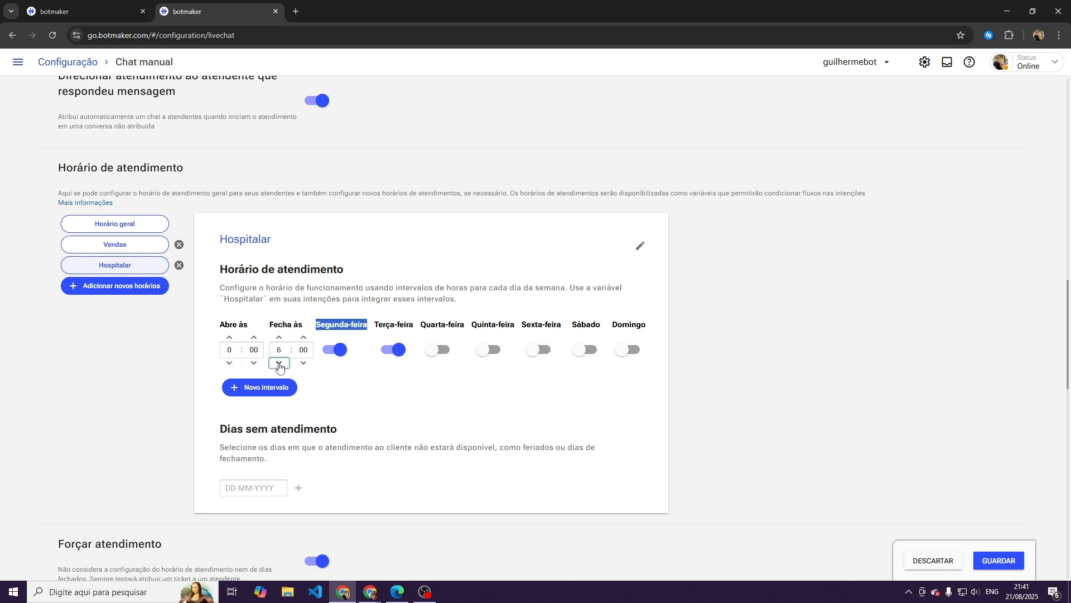
triple_click(279, 364)
click(279, 365)
click(304, 363)
Step: Enable the "Hospitalar" schedule for the remaining days from Quarta-feira to Domingo
click(439, 350)
click(490, 350)
click(540, 350)
click(578, 349)
click(627, 349)
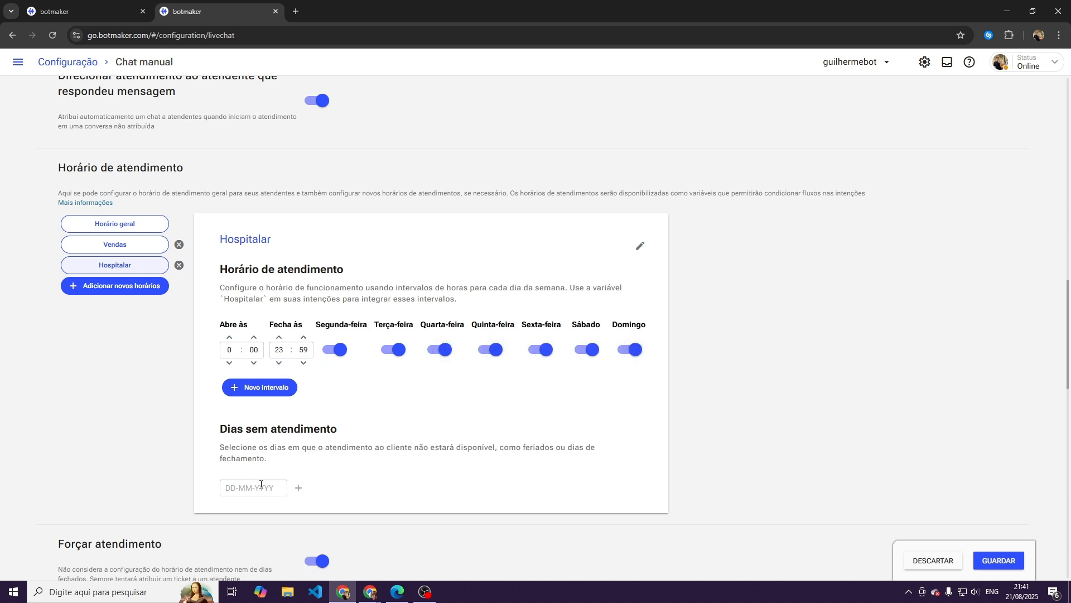
Step: Save the service schedule changes in the Chat manual settings and review the Horário geral, Vendas and Hospitalar schedules
click(121, 229)
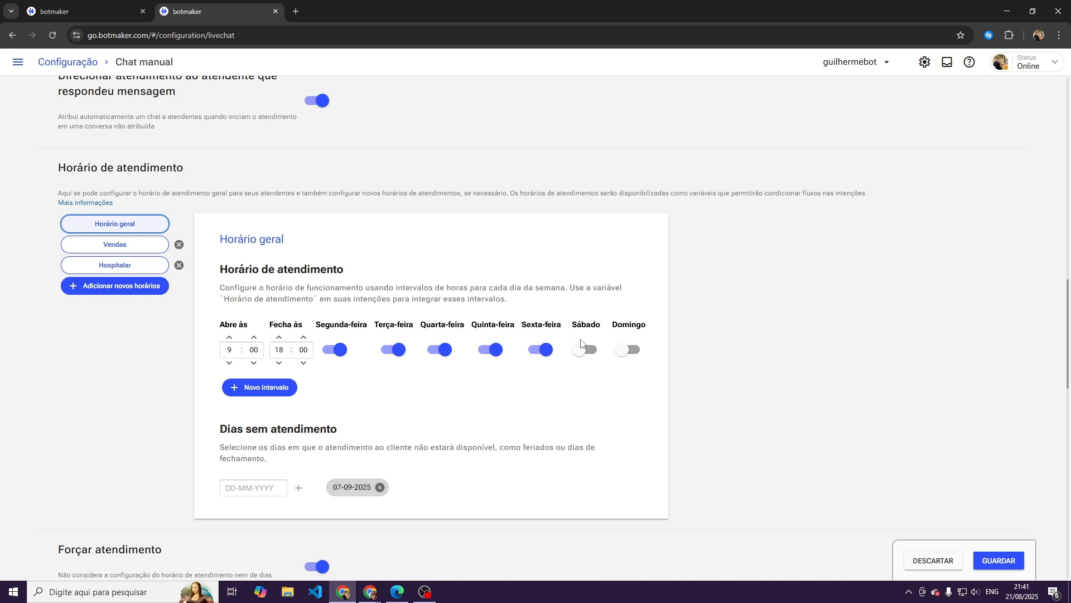
click(84, 11)
click(190, 11)
click(83, 11)
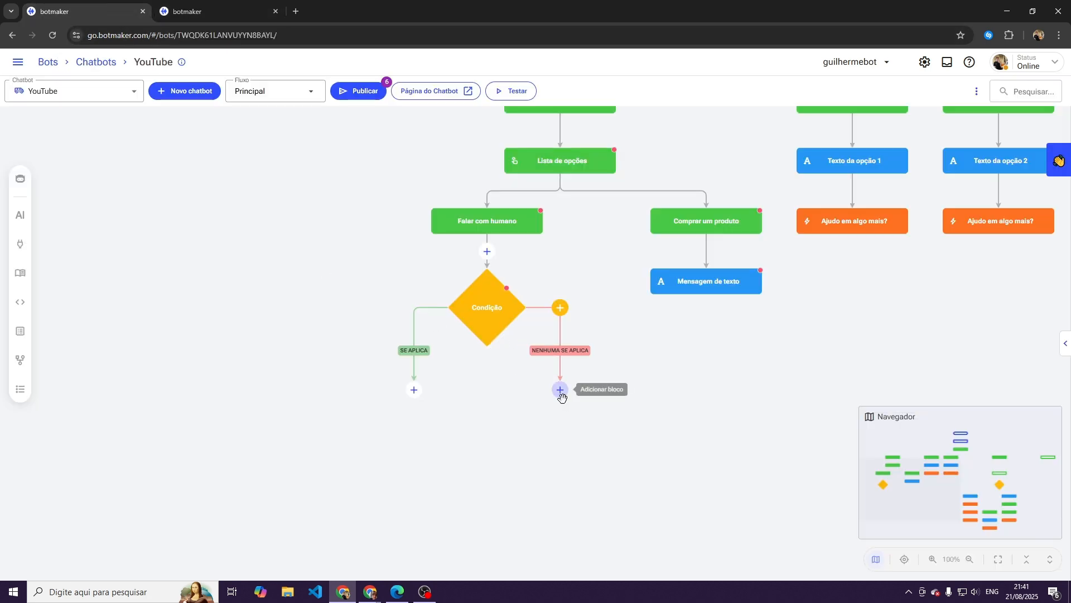
click(204, 5)
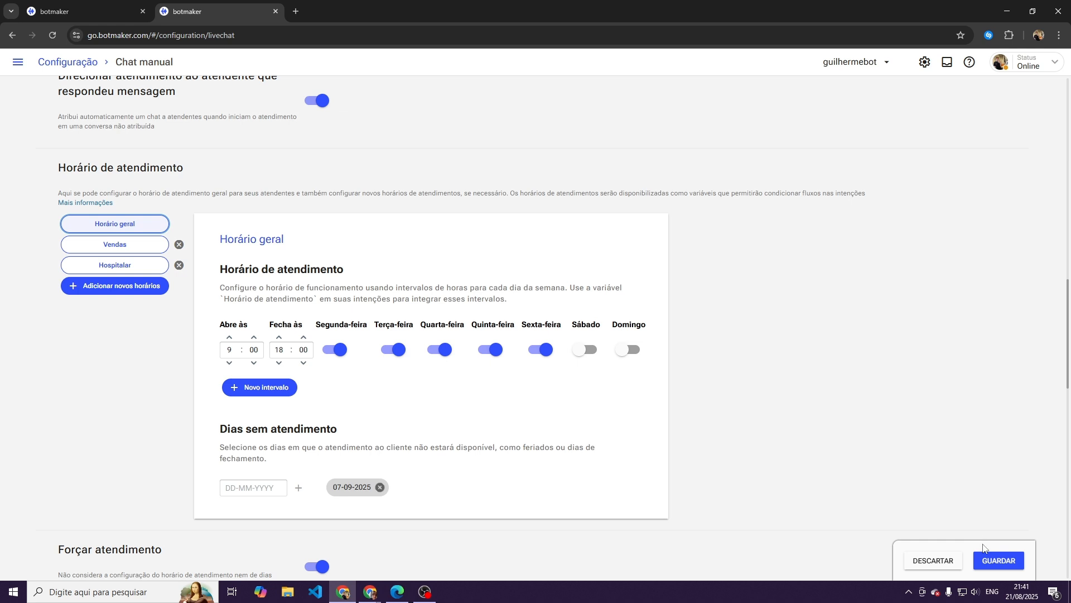
click(1000, 561)
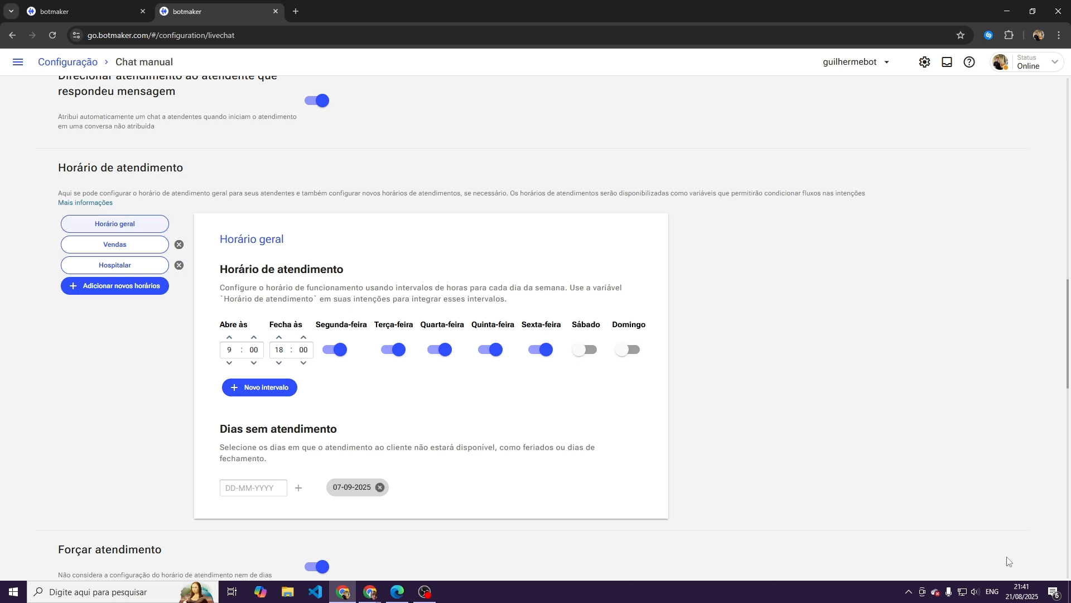
click(97, 248)
click(89, 268)
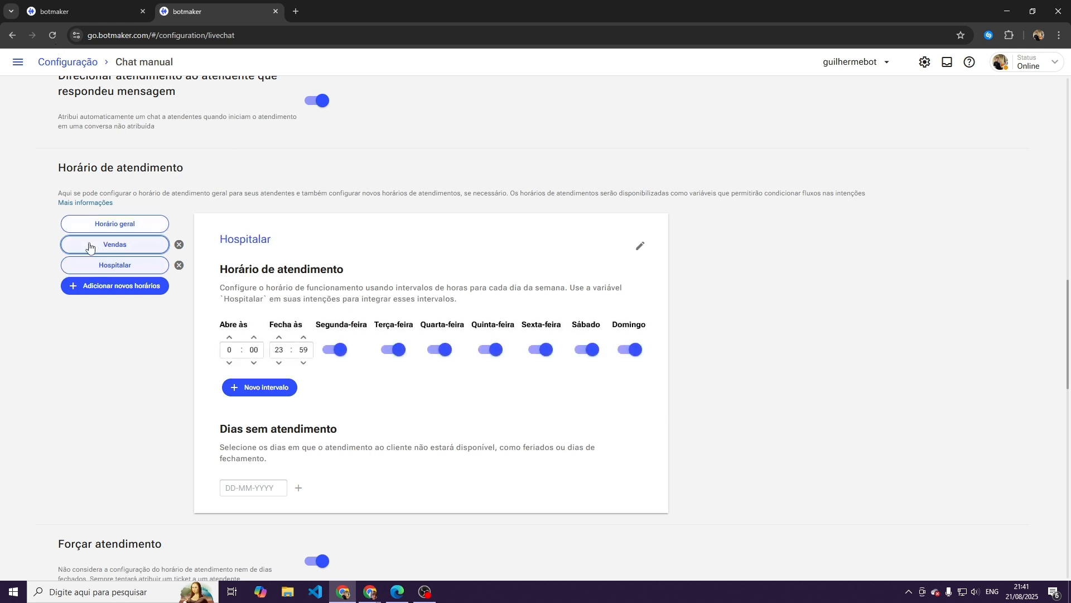
Step: Switch to the chatbot flow and save the Condição block under Falar com humano with the rule Hospitalar é Verdadeiro
click(72, 5)
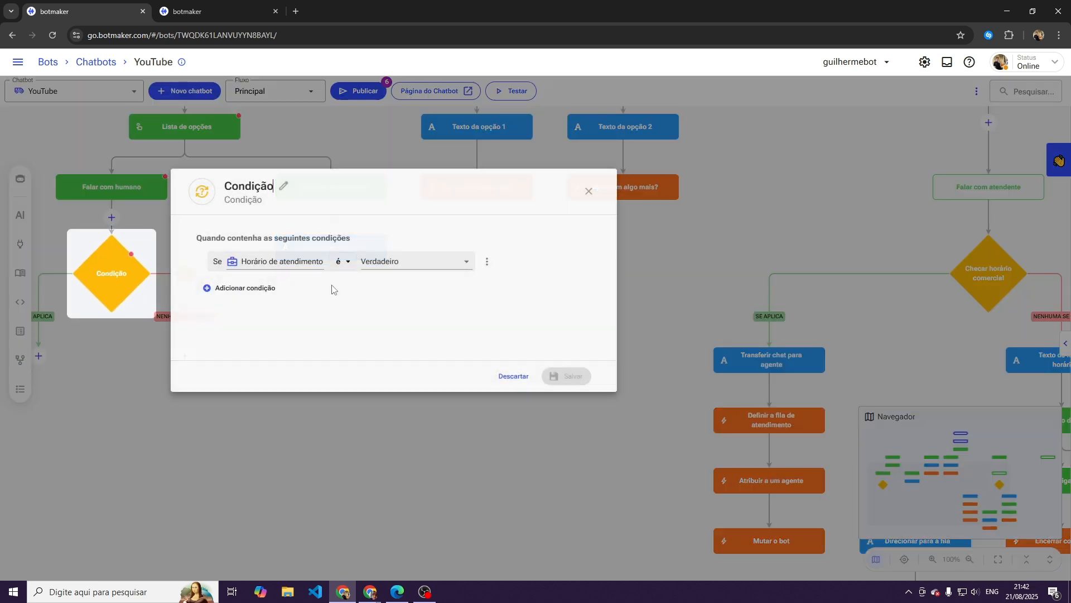
click(279, 264)
triple_click(280, 265)
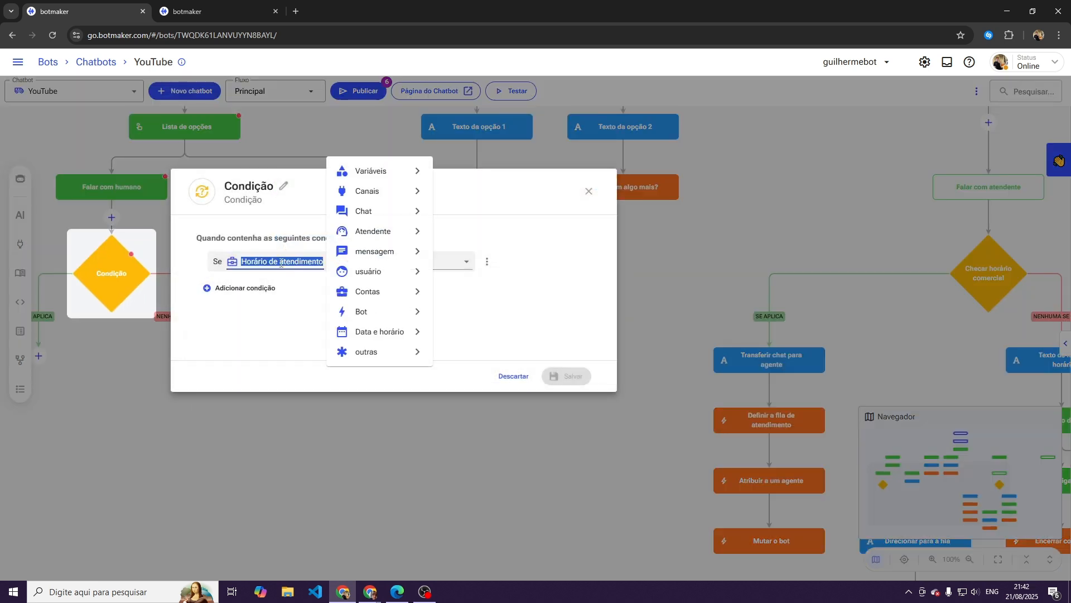
text(hospit)
click(375, 269)
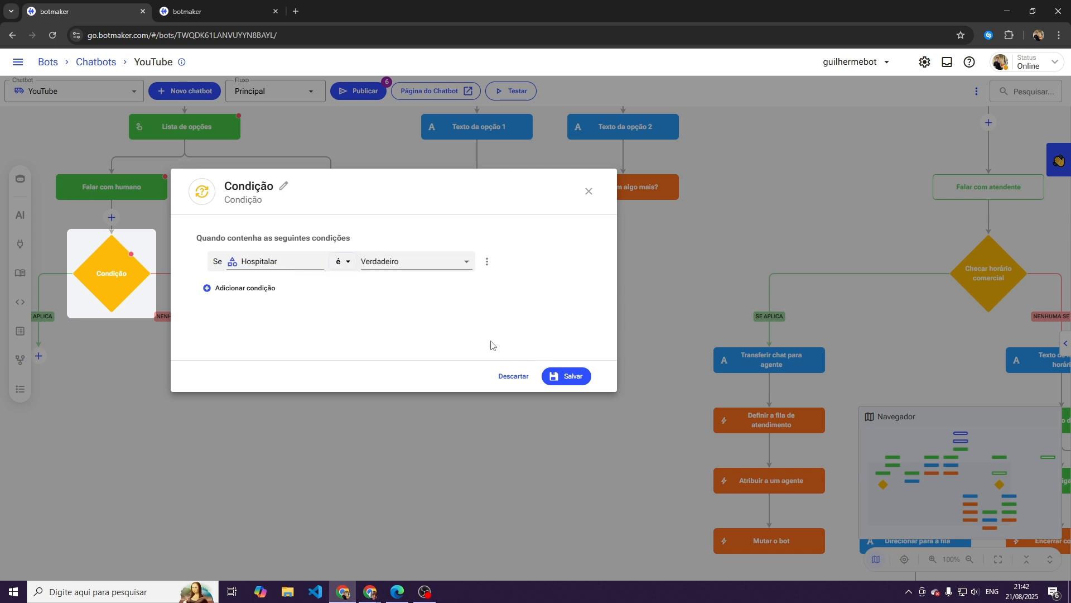
click(558, 376)
Step: Compare the Hospitalar schedule's hours and days in the settings tab with the Condição block's branches in the chatbot flow
drag(261, 338, 504, 372)
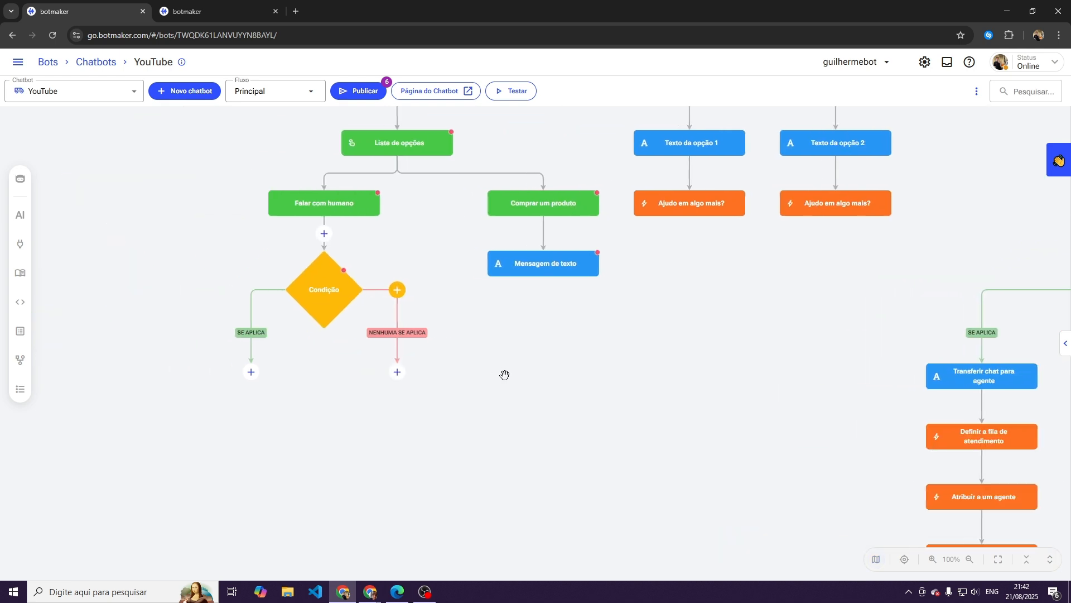
click(198, 10)
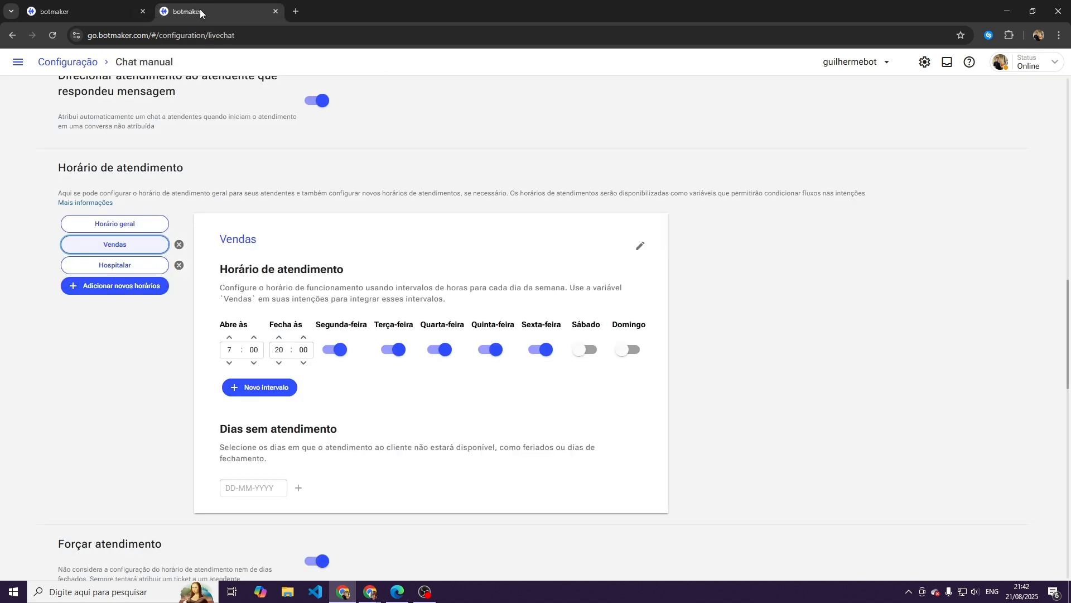
click(151, 265)
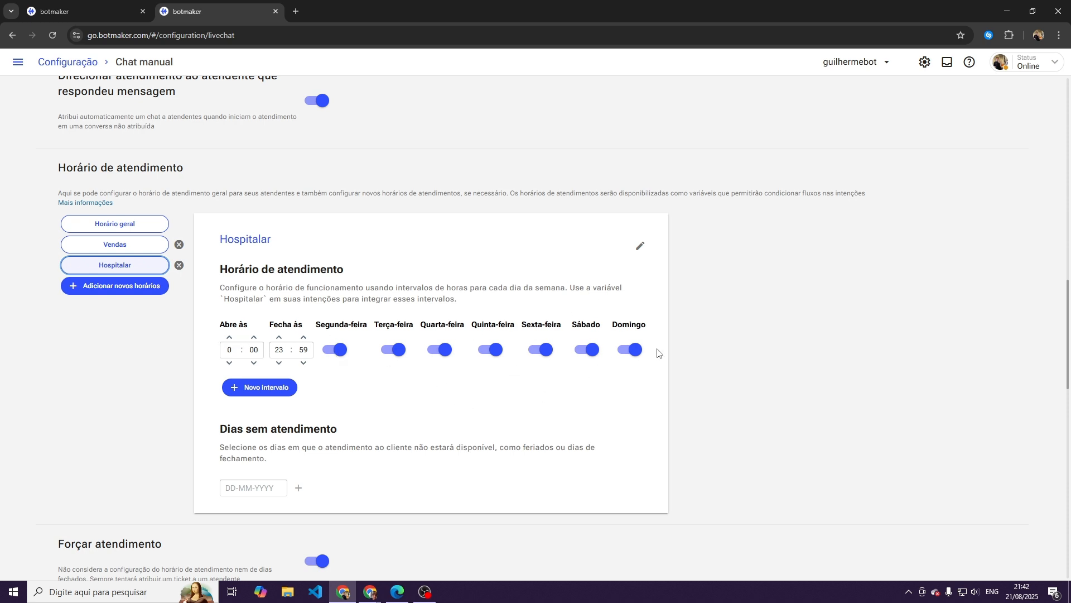
click(83, 6)
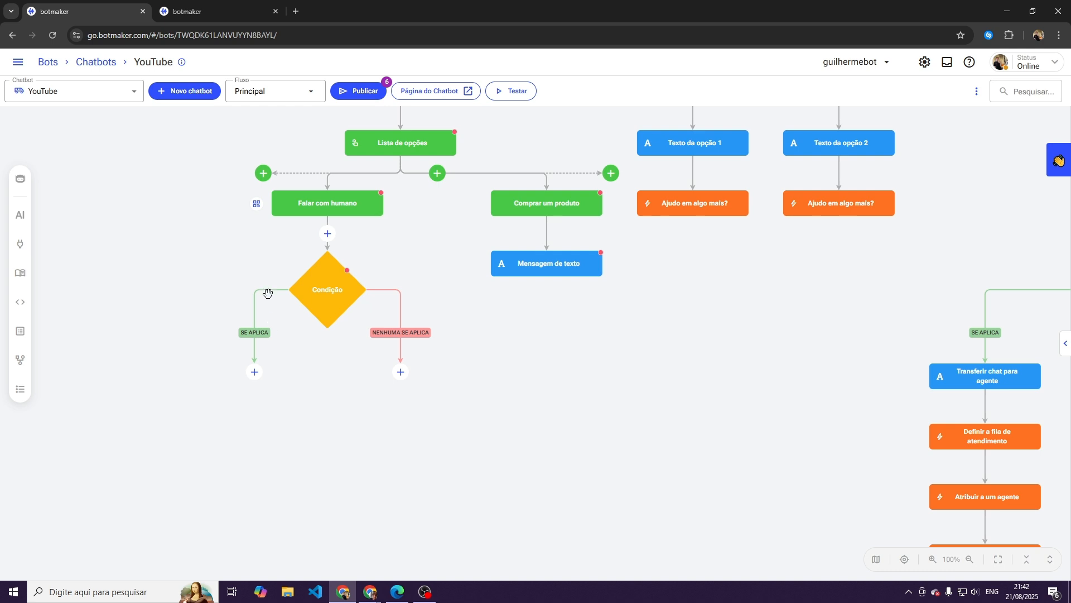
mouse_move(298, 295)
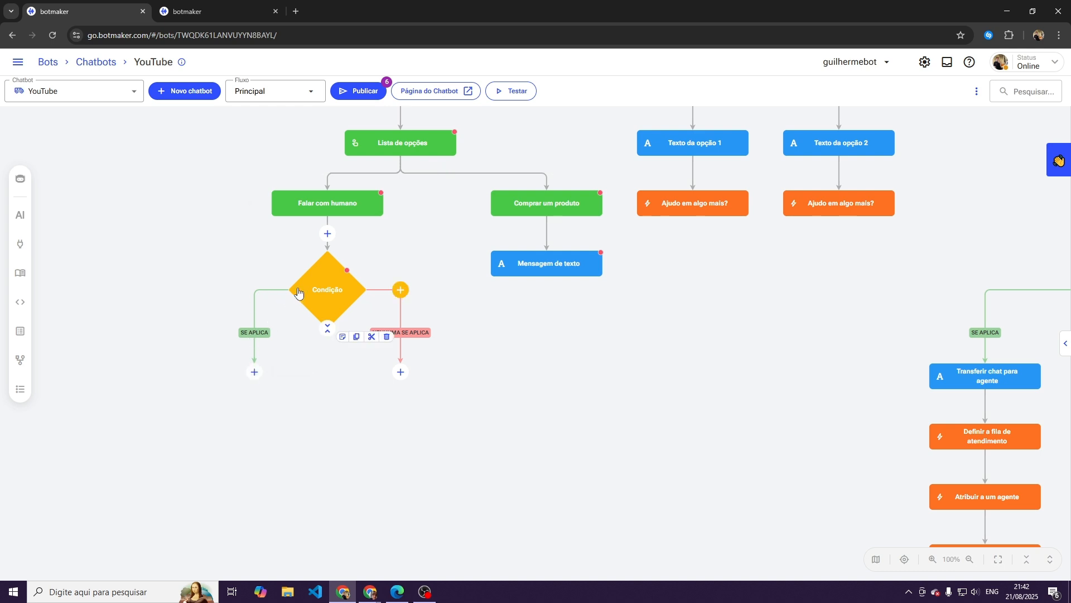
key(ctrl+Tab)
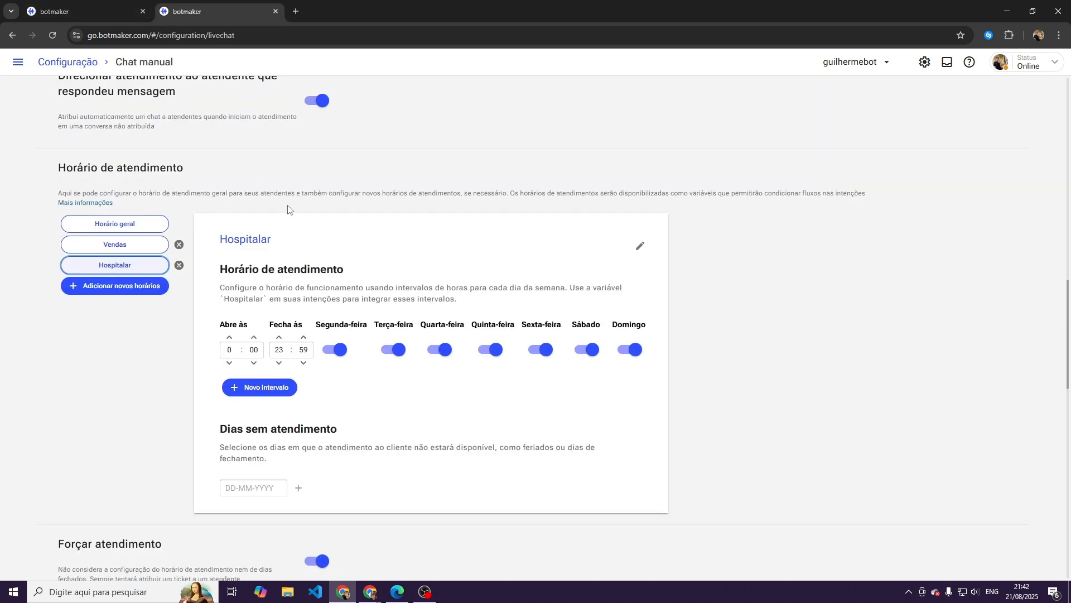
click(111, 11)
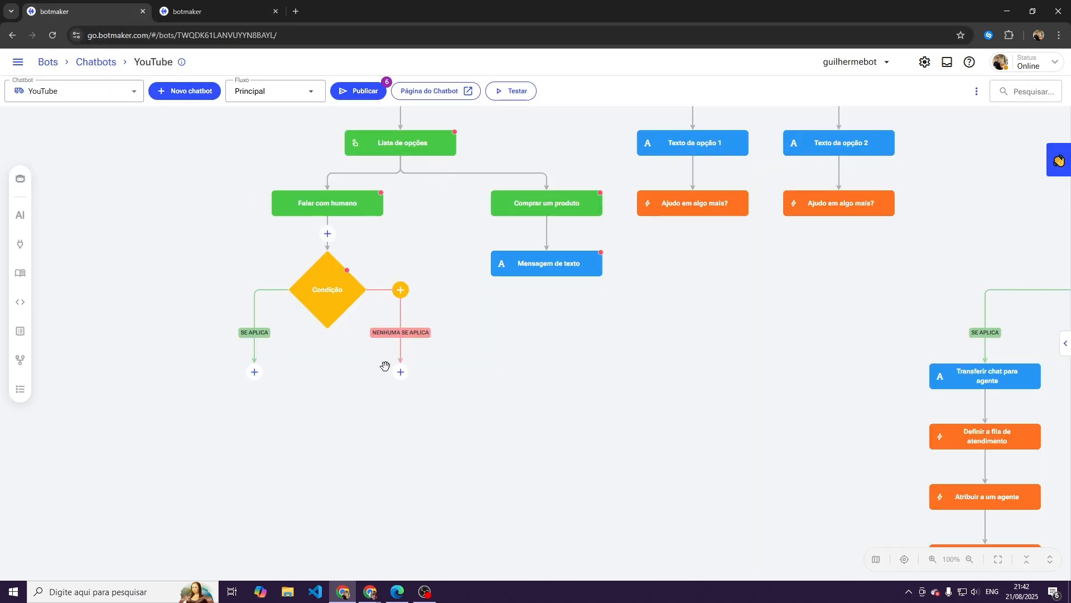
Step: Add a generative text message to the Nenhuma se aplica branch with the instruction "Fale para o usuário que hoje não há expediente de atendimento hospitalar"
click(401, 373)
mouse_move(200, 196)
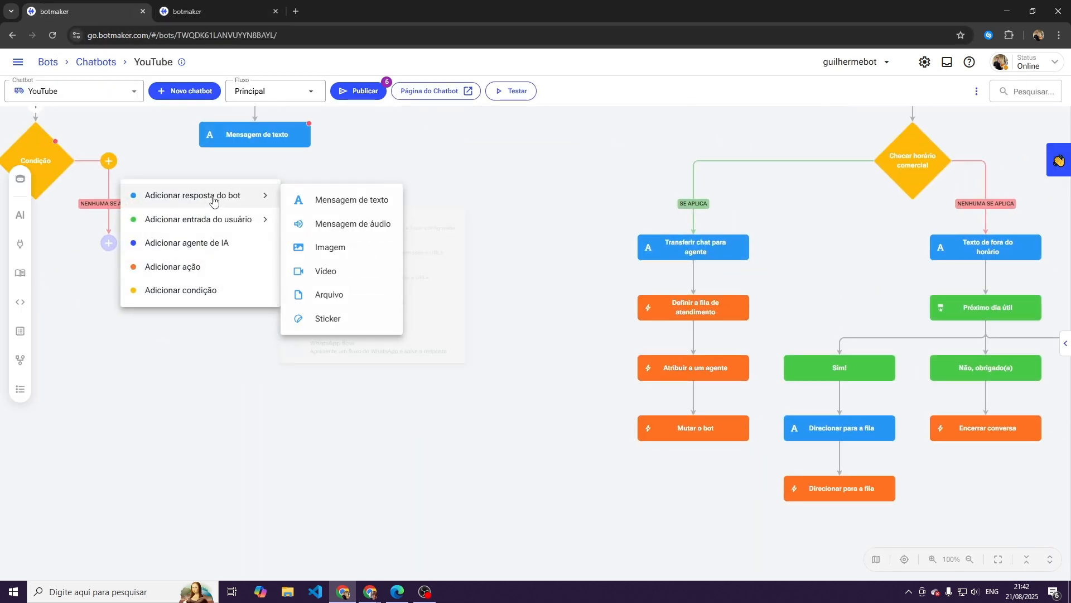
click(323, 205)
click(251, 222)
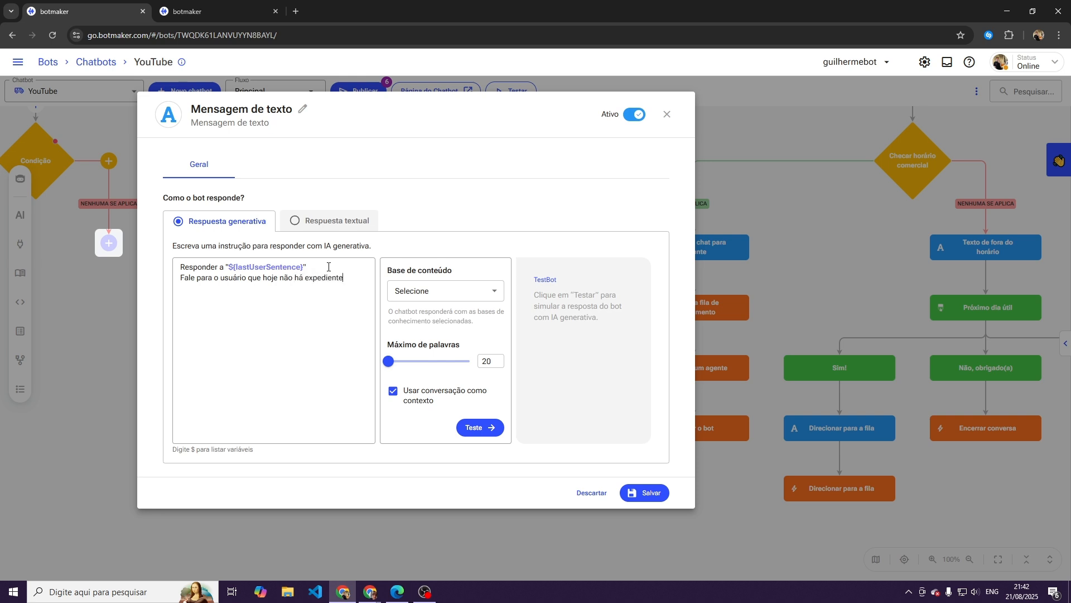
text(tendimento hospitalar)
click(642, 493)
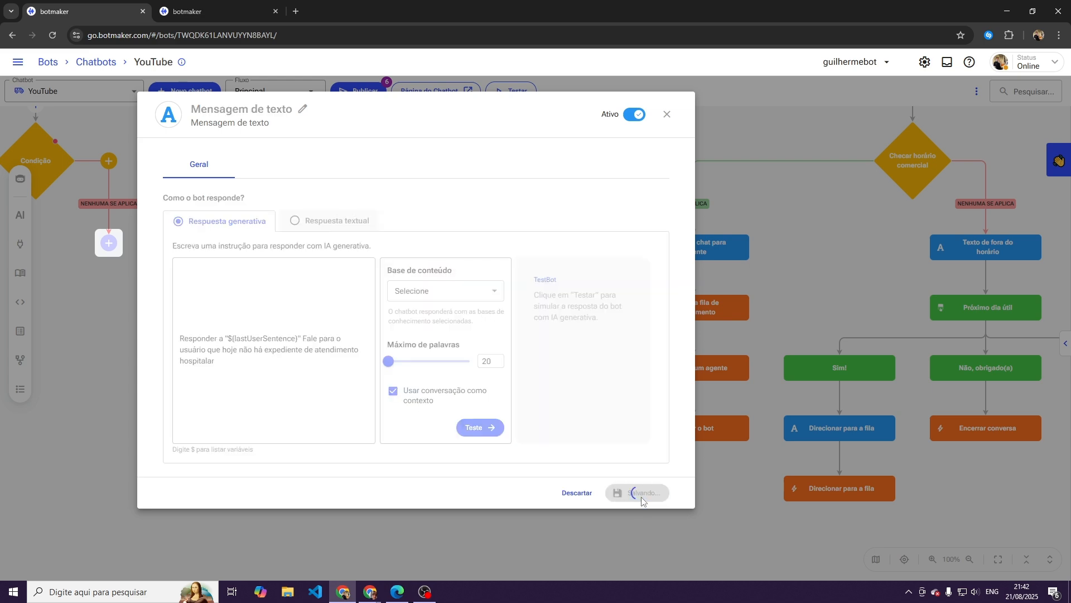
drag(278, 412, 691, 458)
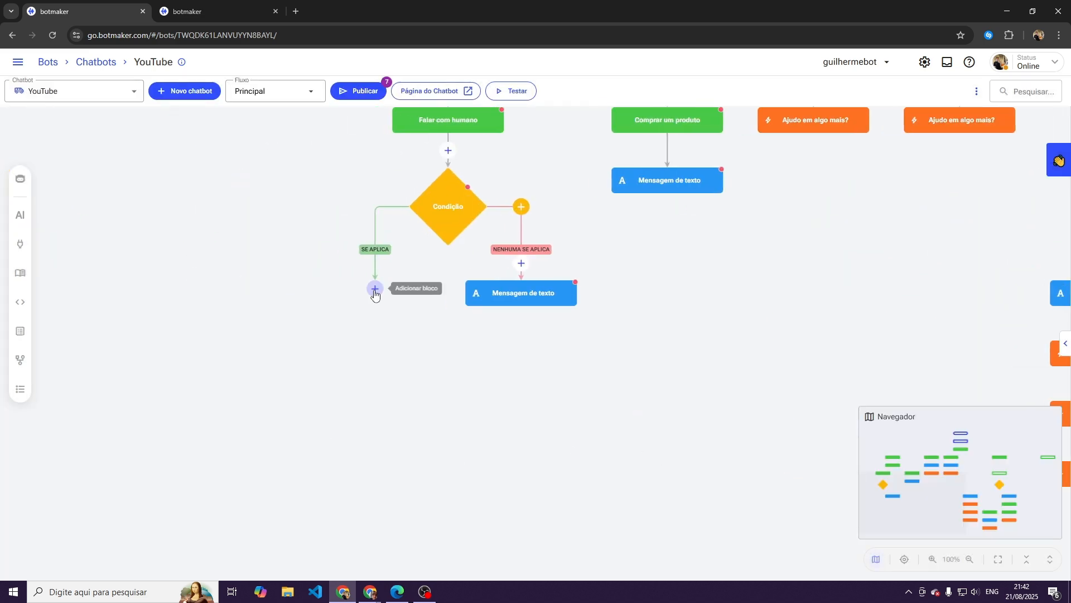
click(481, 304)
click(357, 221)
click(289, 279)
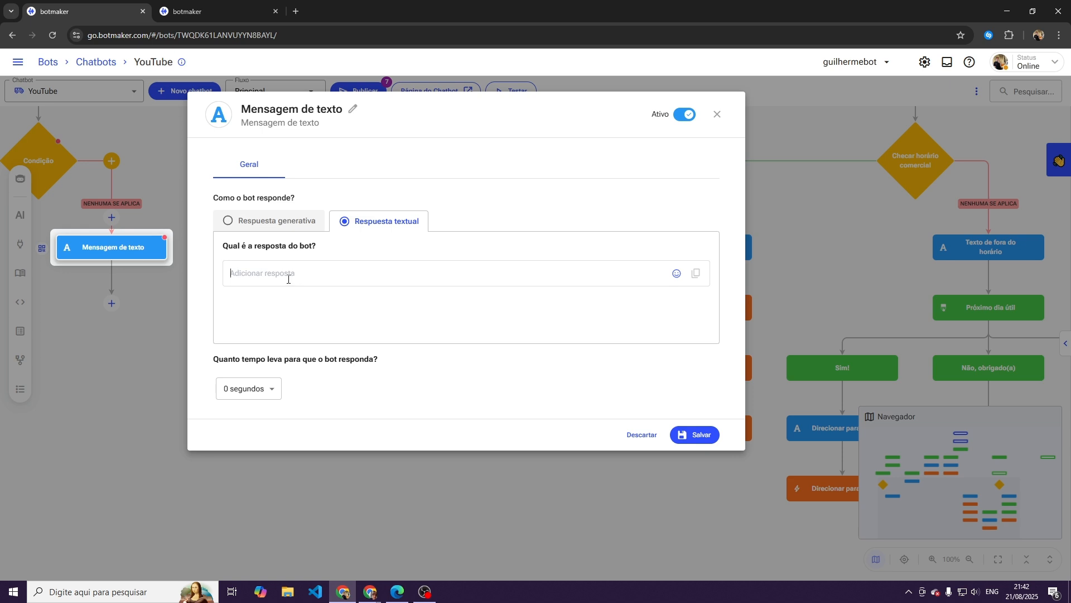
click(677, 273)
click(426, 307)
click(636, 435)
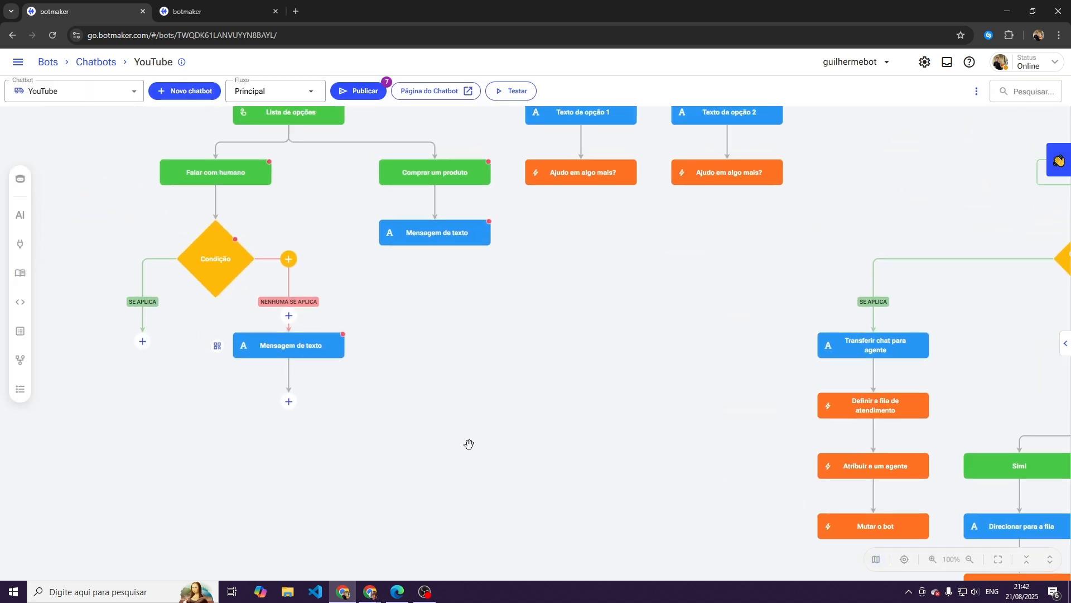
Step: Add a text message with a textual reply to the Se aplica branch: a chat-bubble emoji and "Vou te transferir para a fila de atendimento humano."
click(109, 244)
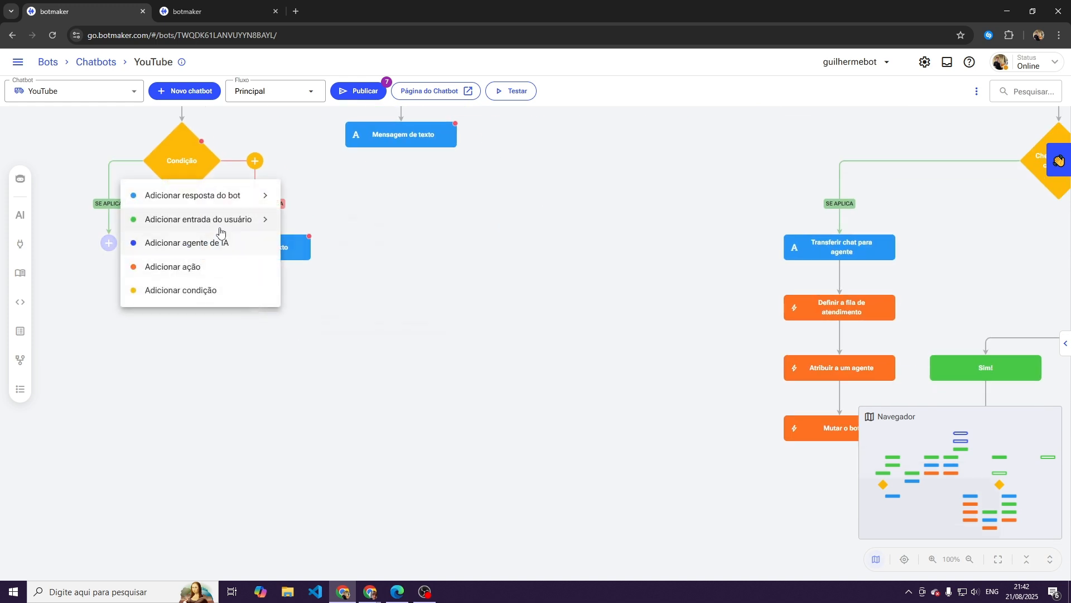
mouse_move(223, 196)
click(311, 205)
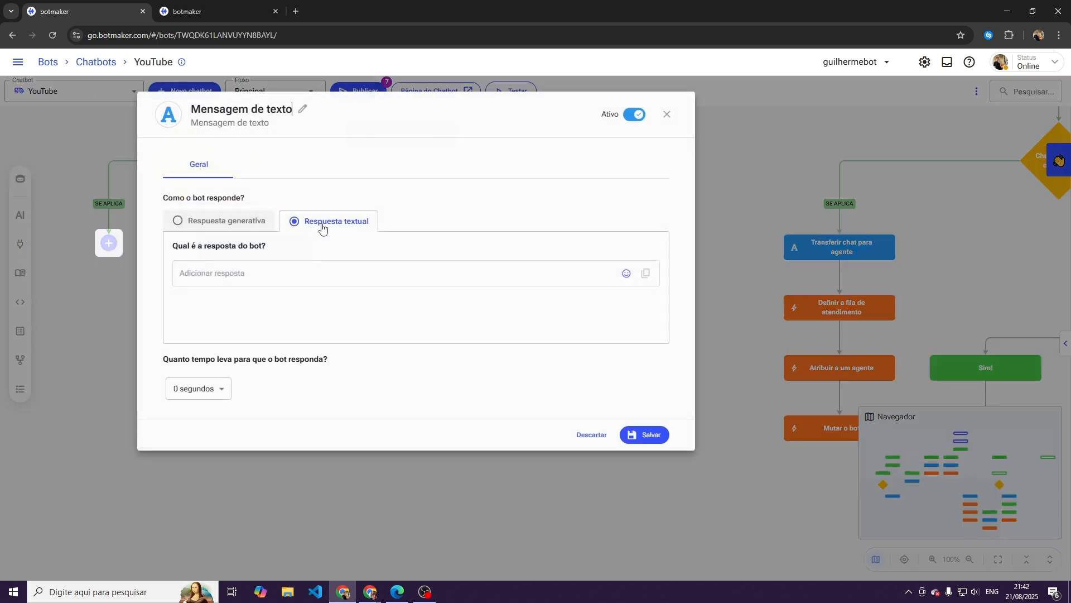
click(626, 273)
click(560, 320)
text(chat)
click(456, 359)
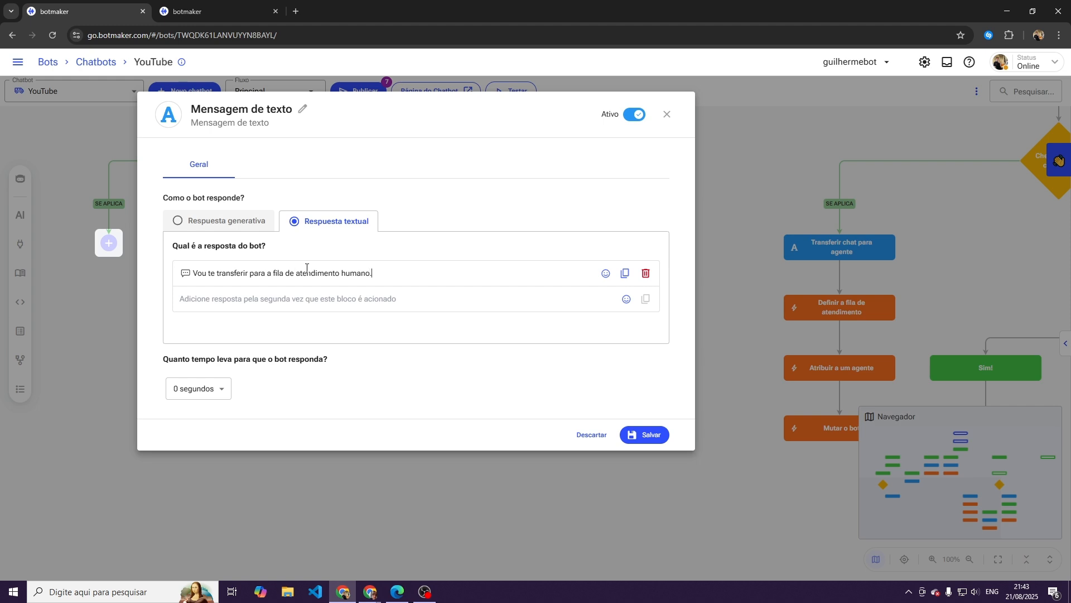
click(644, 434)
Step: Start a Definir fila de atenção action below the text message in the Se aplica branch and open its list of service queues
drag(327, 407, 458, 447)
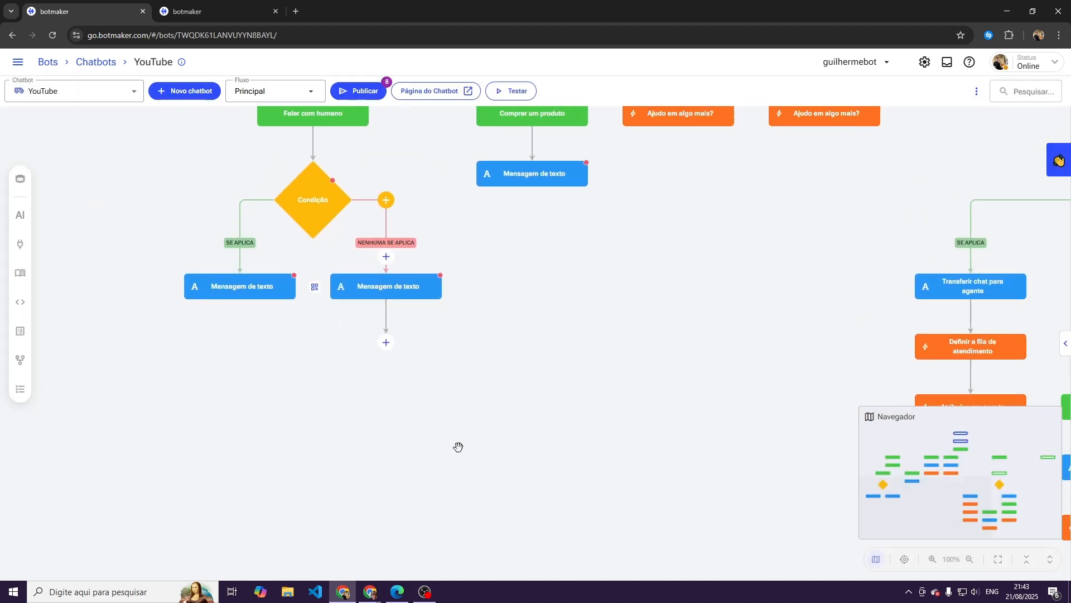
click(263, 366)
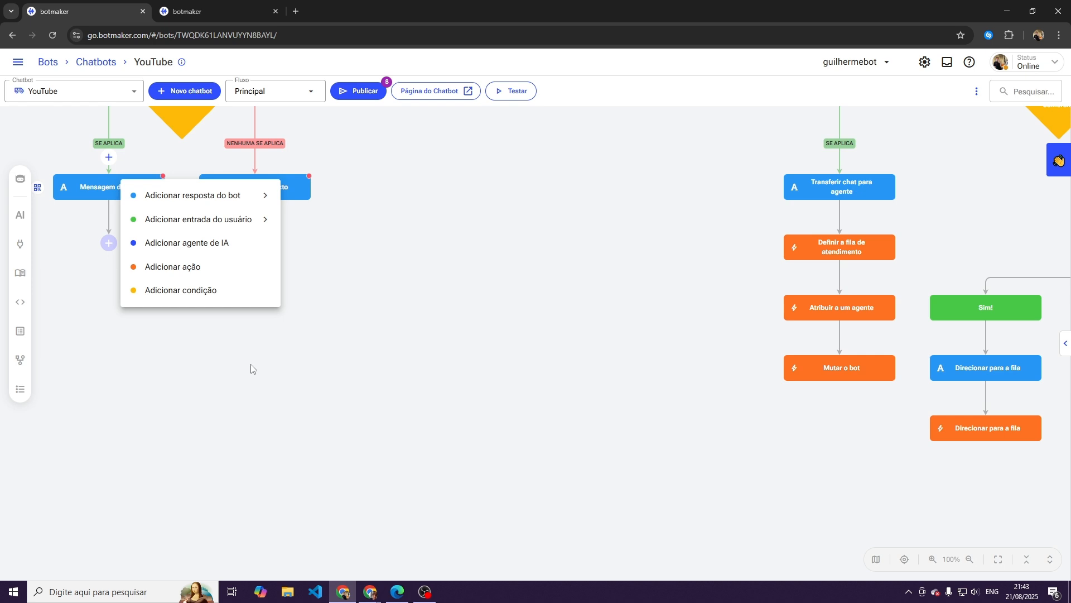
click(211, 275)
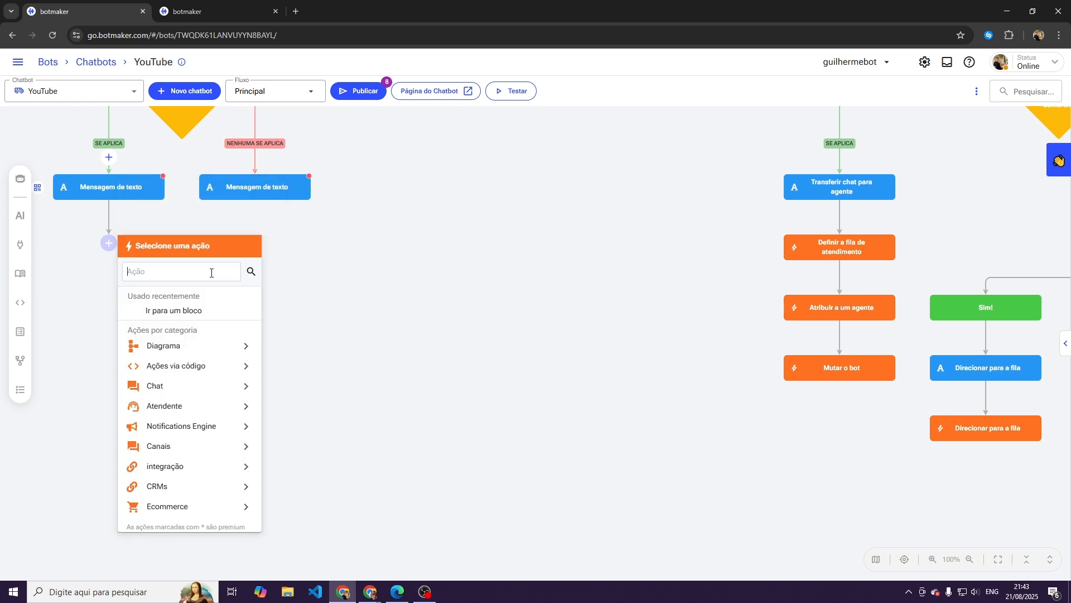
mouse_move(211, 405)
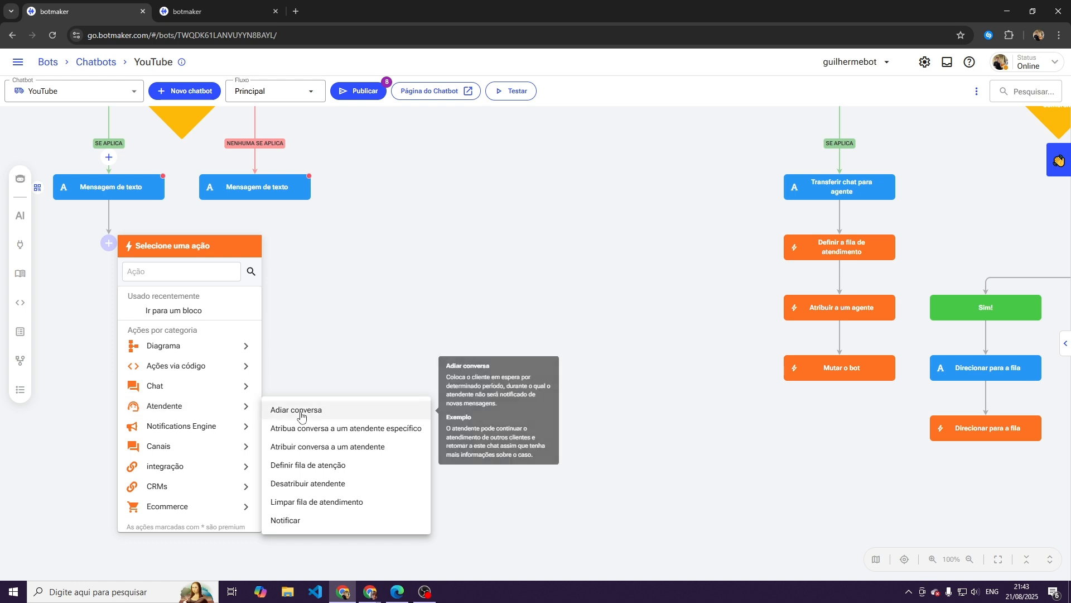
click(336, 465)
click(369, 301)
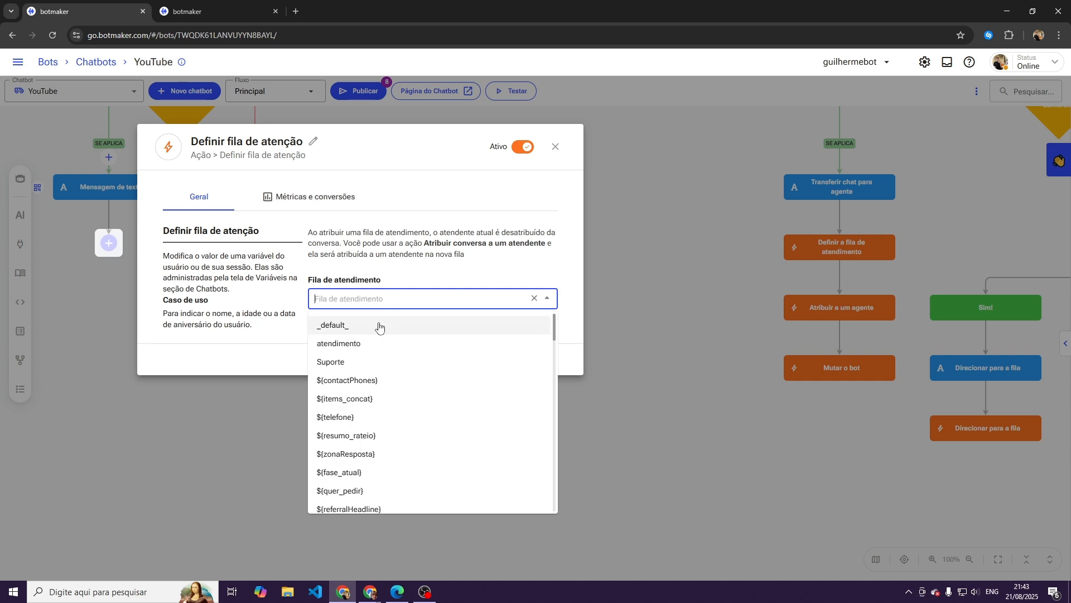
Step: Examine the IDs and names of the service queues in the Chat manual settings in the other tab
click(212, 11)
scroll(172, 469, up, 10)
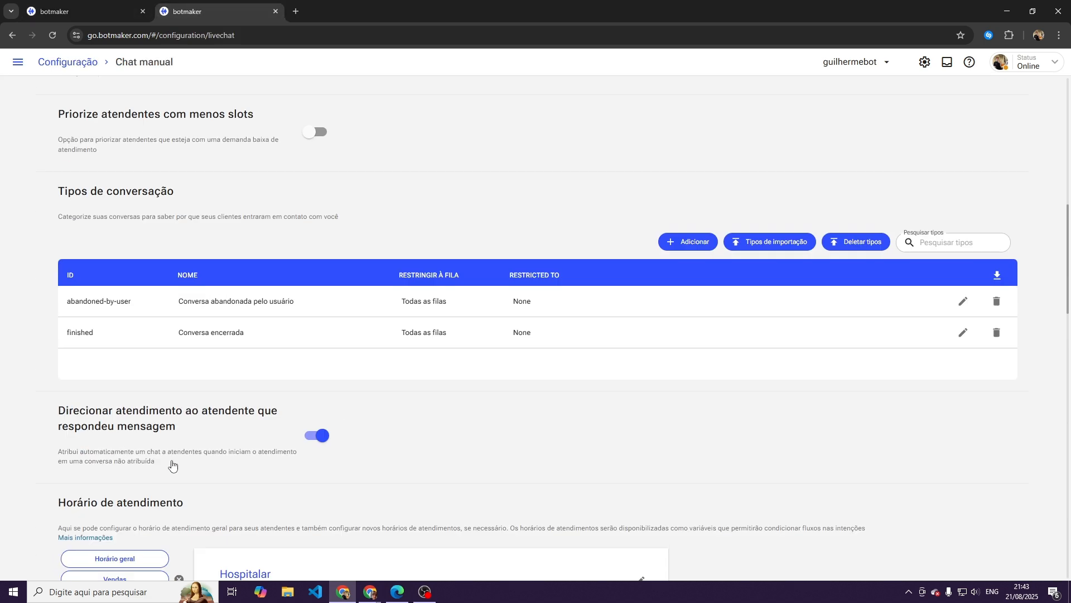
scroll(173, 466, up, 7)
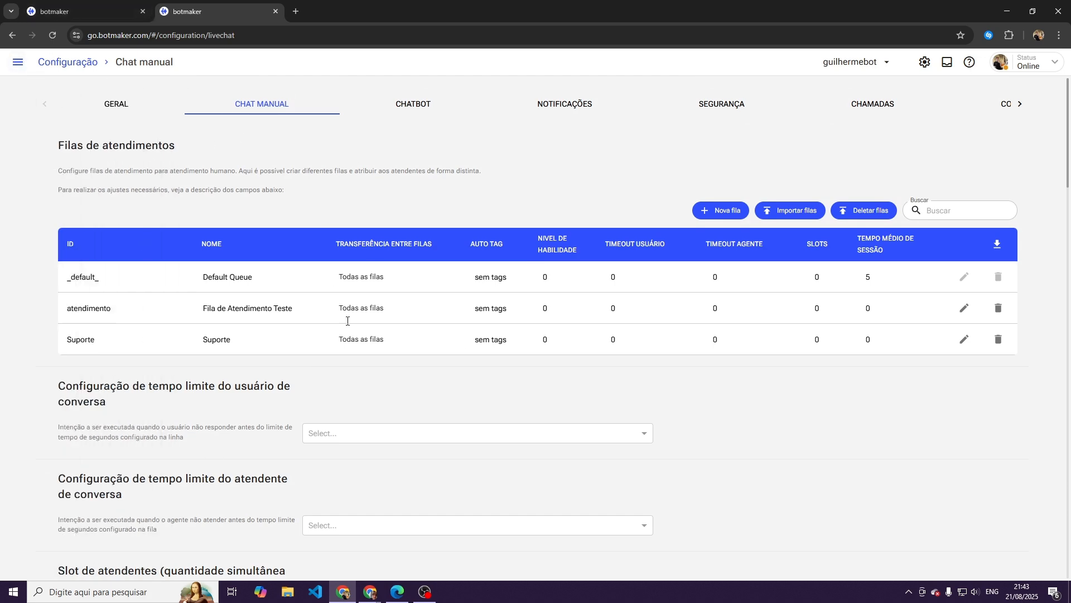
scroll(306, 482, down, 15)
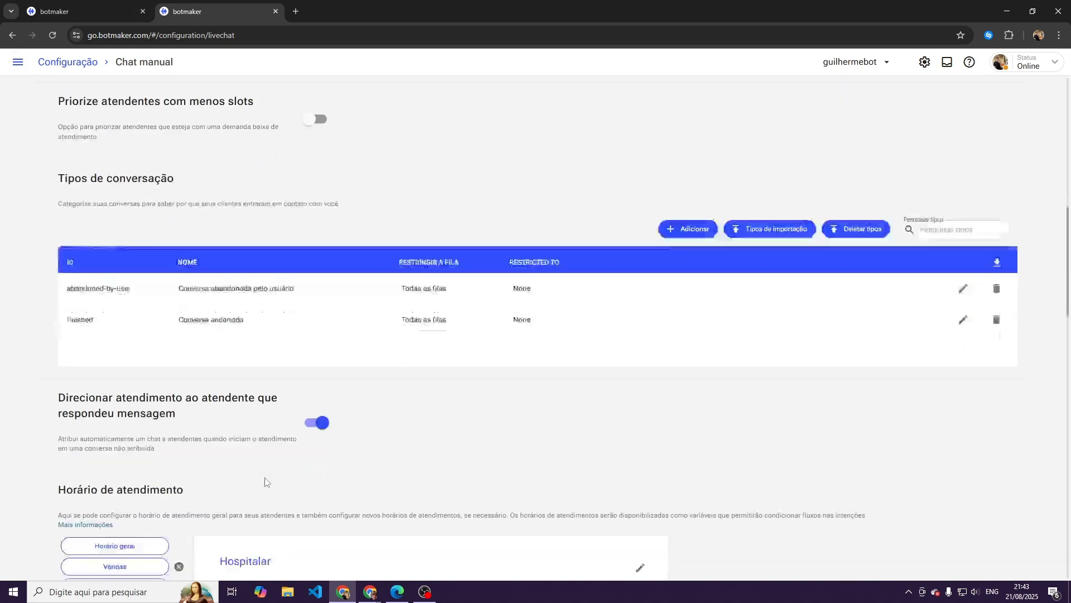
scroll(379, 431, up, 7)
scroll(380, 431, up, 9)
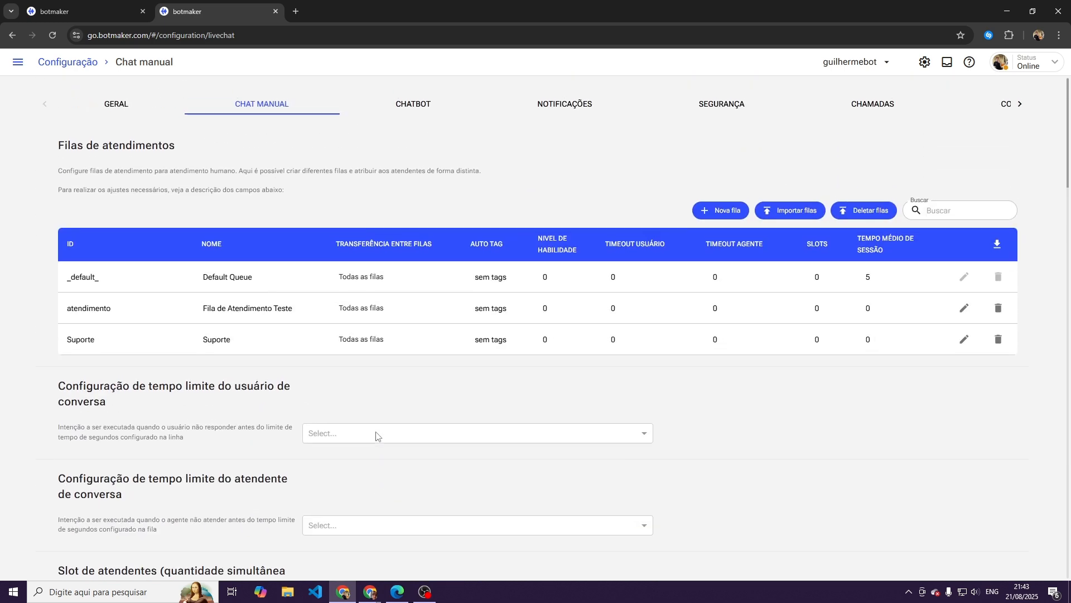
double_click(82, 306)
double_click(81, 339)
click(111, 304)
double_click(116, 277)
click(116, 281)
double_click(269, 308)
click(334, 294)
Step: Create a new service queue with ID hospitalar and name Hospitalar, keeping the default options, and save it
click(728, 210)
click(501, 150)
key(ctrl+a)
text(ho)
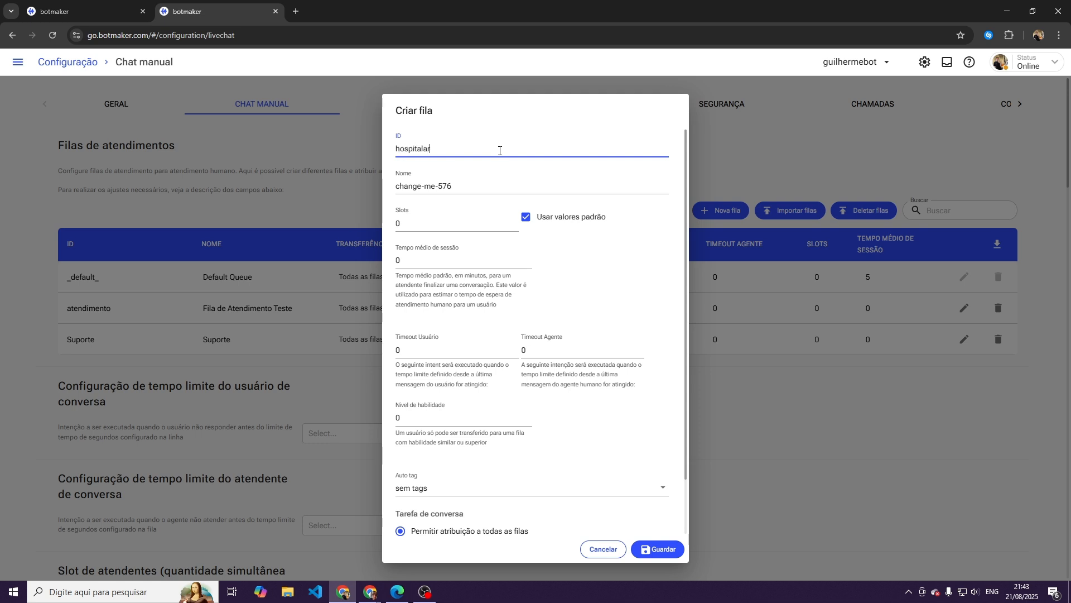
click(484, 182)
key(ctrl+a)
text(Hosp)
click(437, 223)
scroll(554, 454, down, 1)
scroll(554, 454, down, 1)
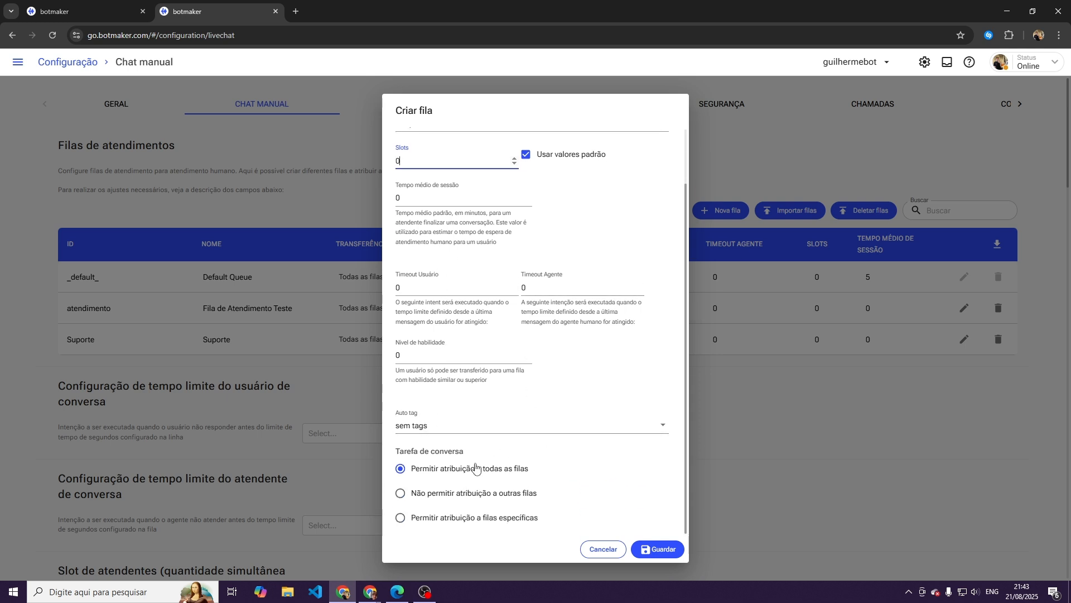
click(656, 548)
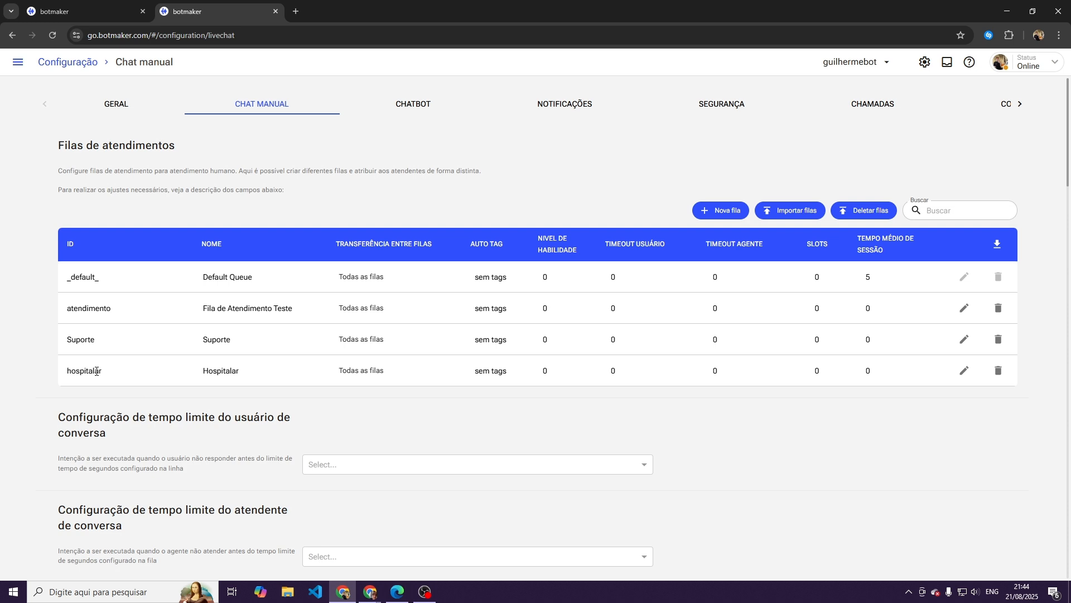
Step: Look up the queue options in the chatbot's open Definir fila de atenção action, discard the unsaved action and return to the flow
click(113, 5)
click(356, 307)
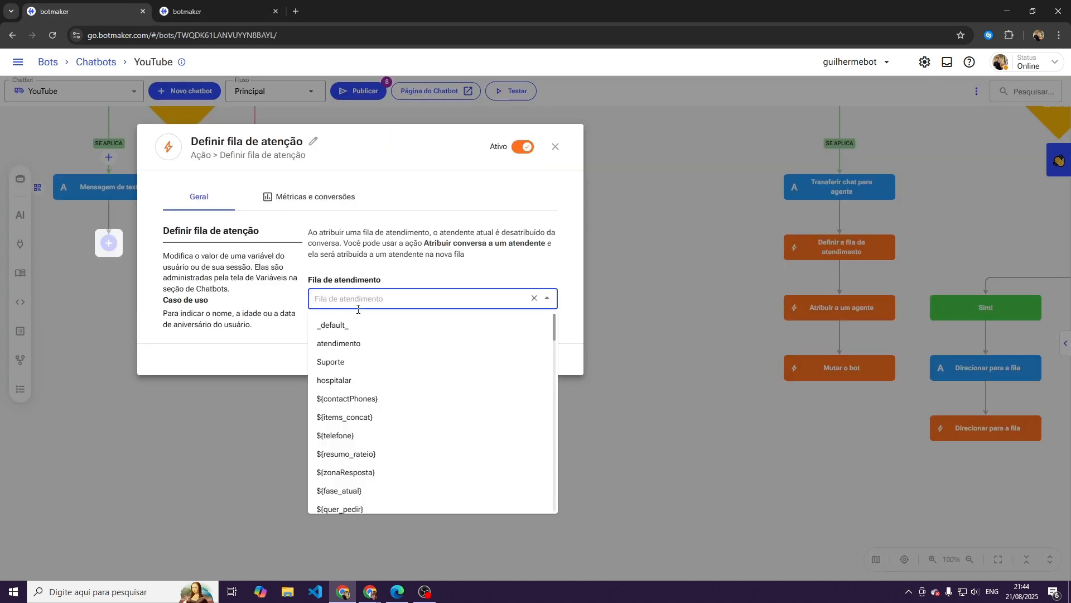
click(301, 277)
click(478, 361)
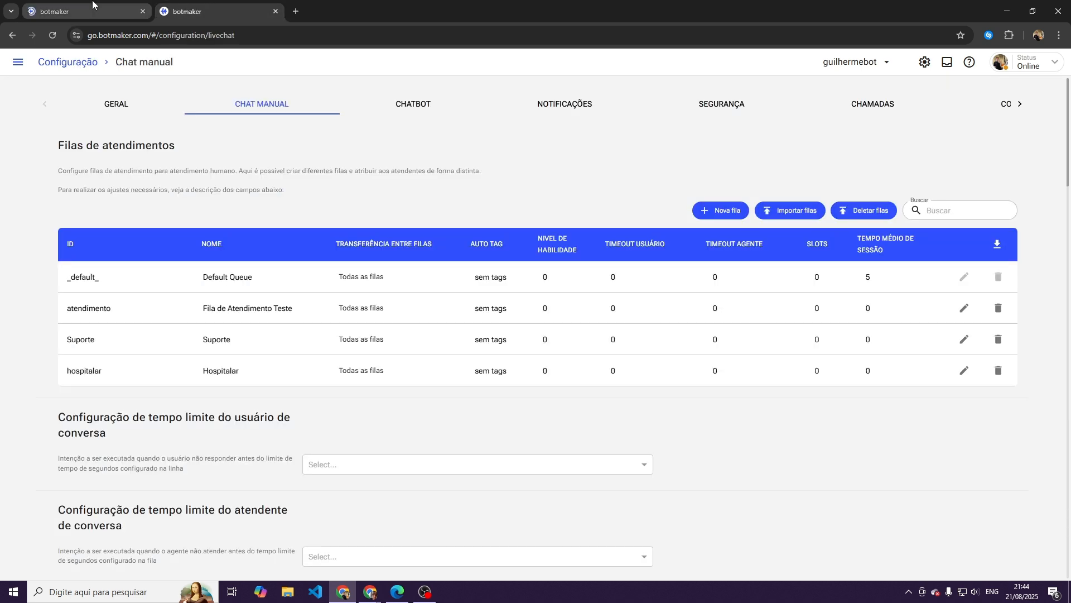
click(94, 5)
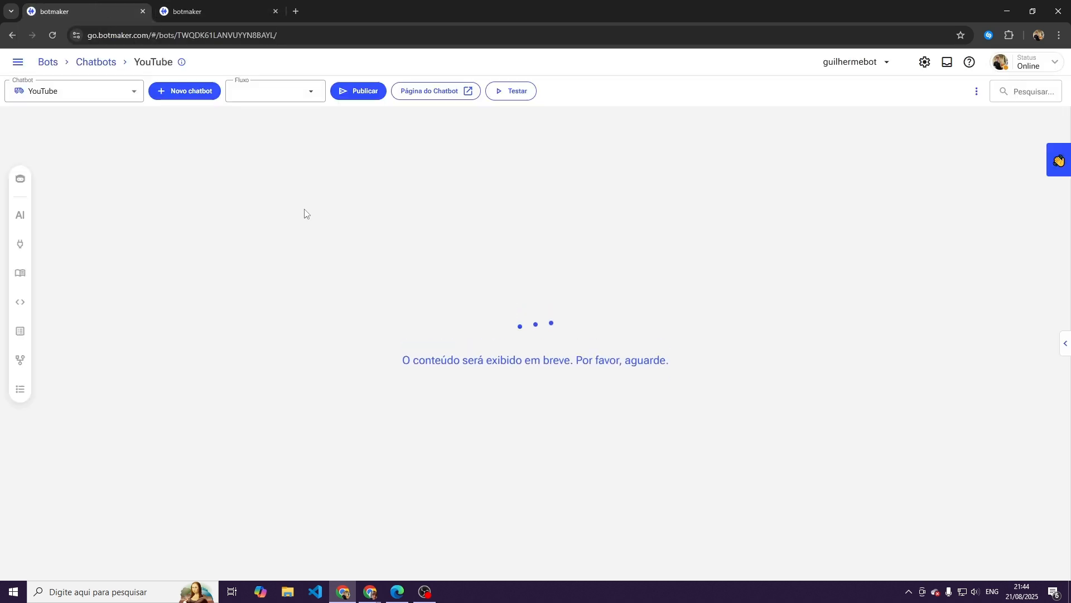
Step: Add a Definir fila de atenção action below the Se aplica branch's text message and choose hospitalar as the service queue
click(529, 461)
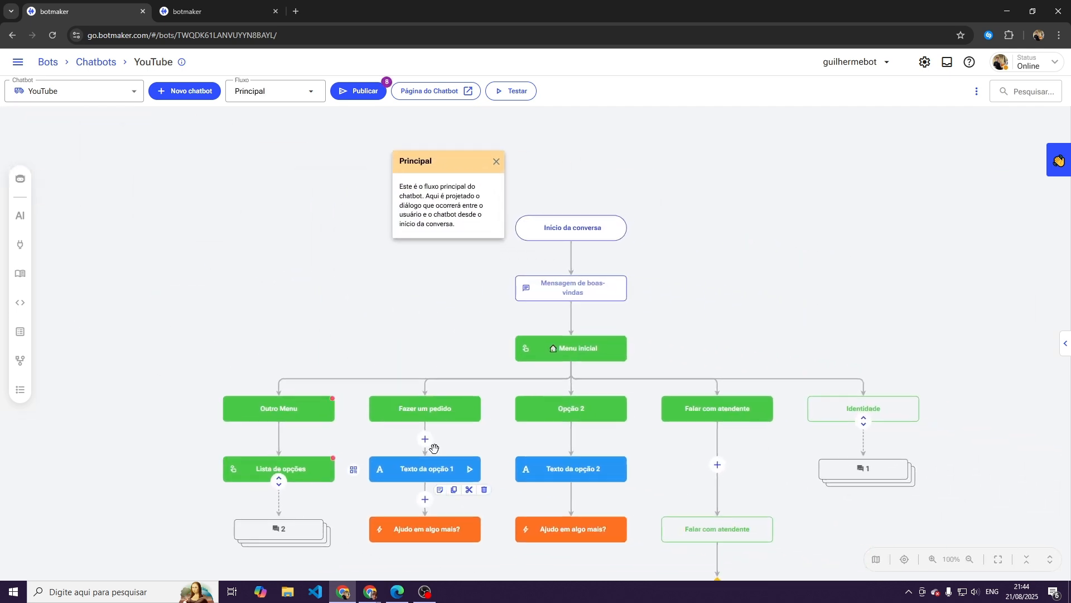
click(454, 434)
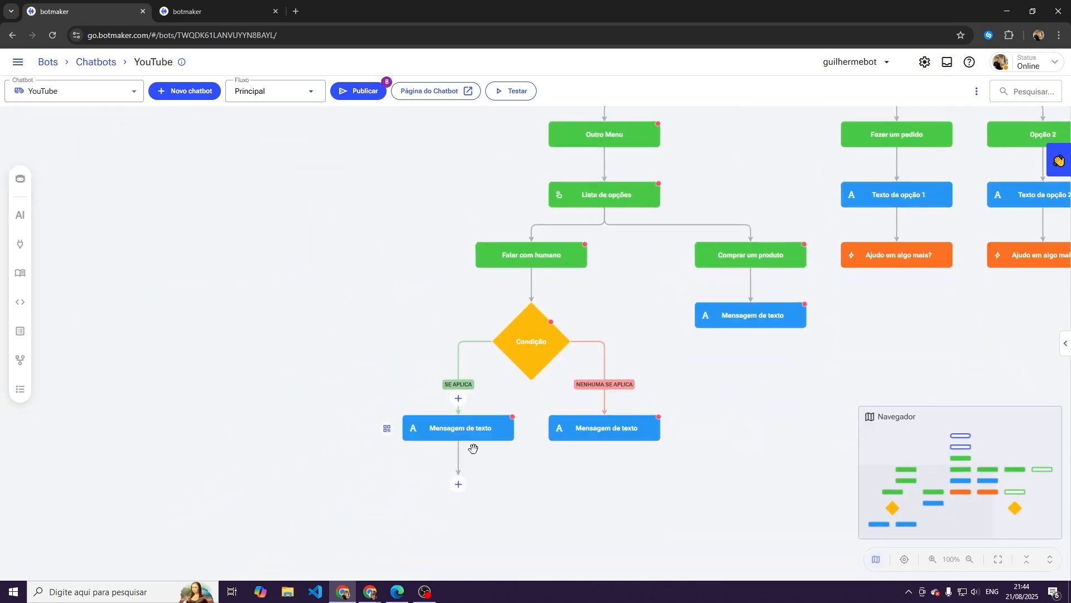
click(374, 423)
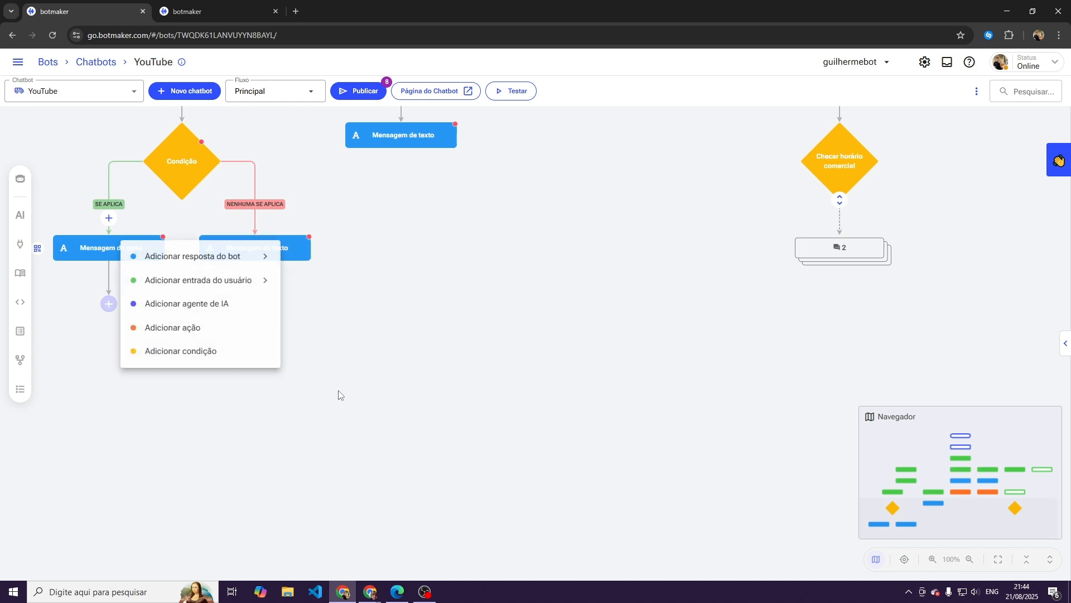
click(224, 327)
mouse_move(216, 521)
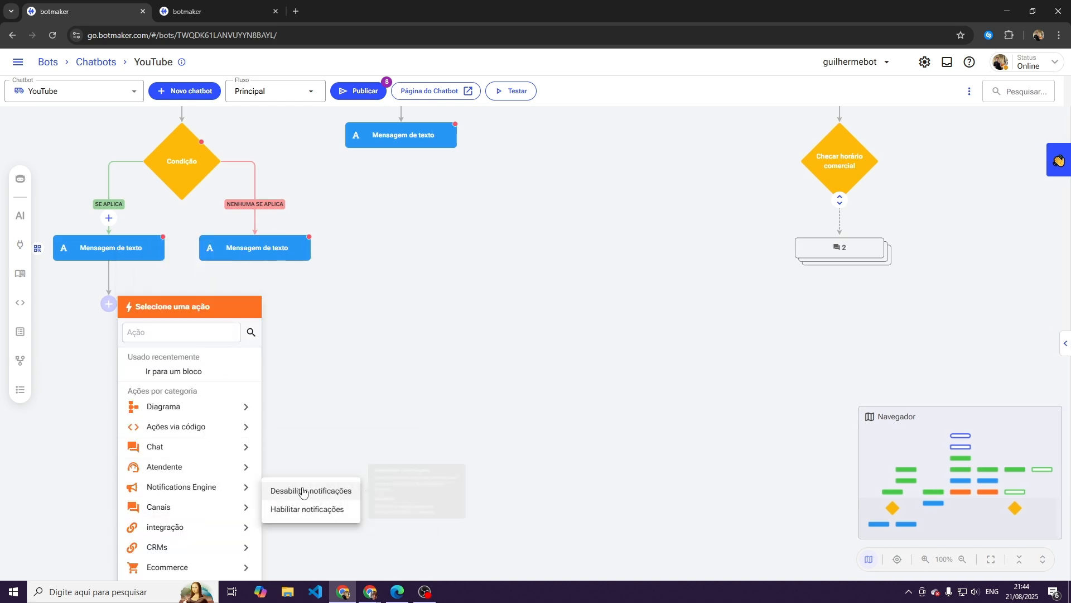
mouse_move(232, 469)
click(311, 501)
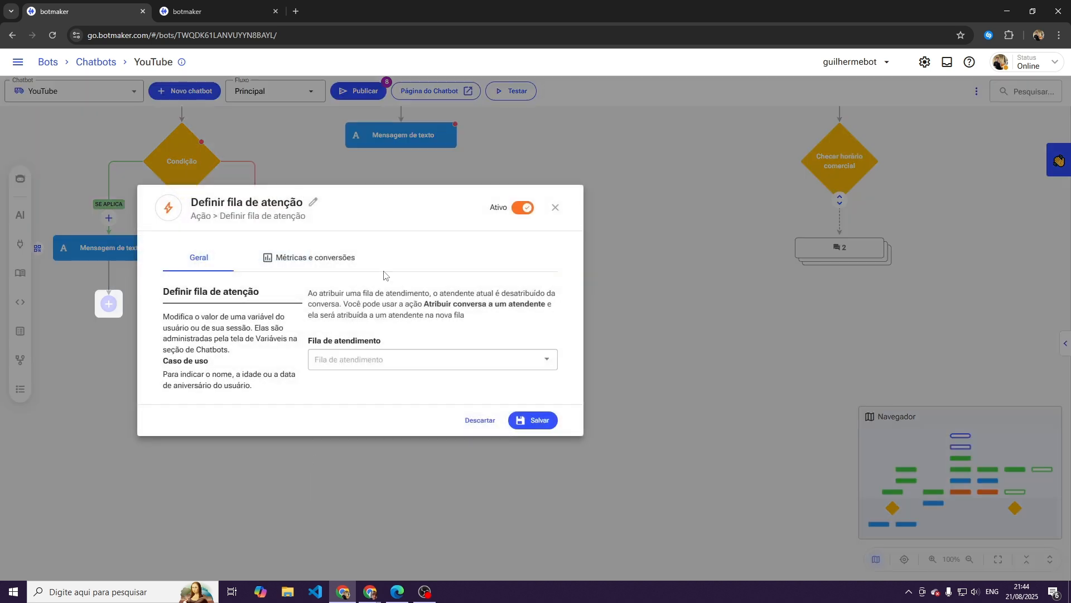
click(358, 354)
click(339, 442)
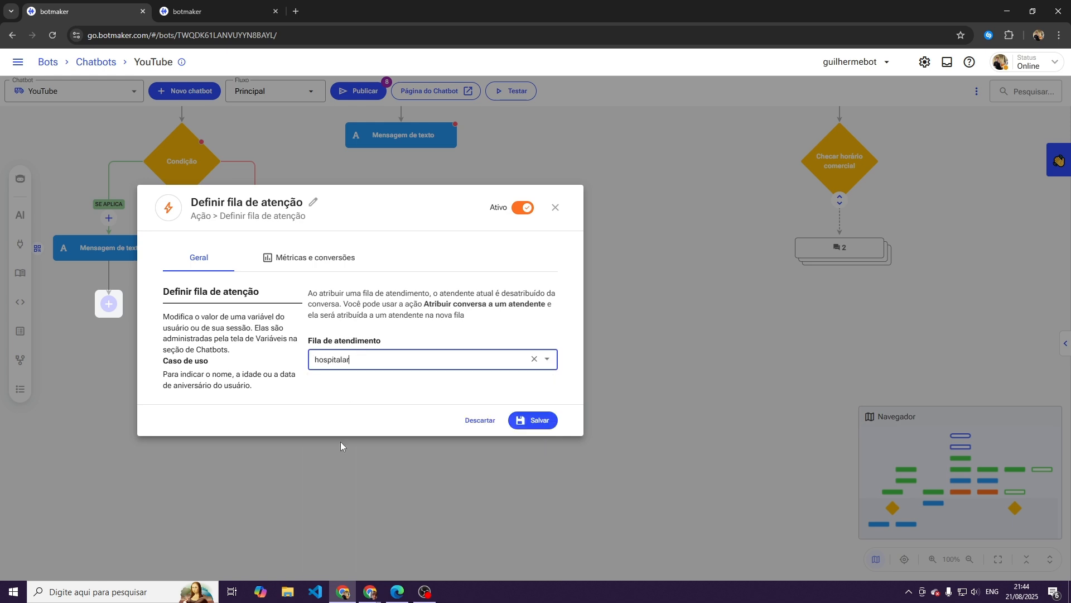
Step: Browse the variables offered as service queues and try ${Protocolo} as the action's queue
click(416, 357)
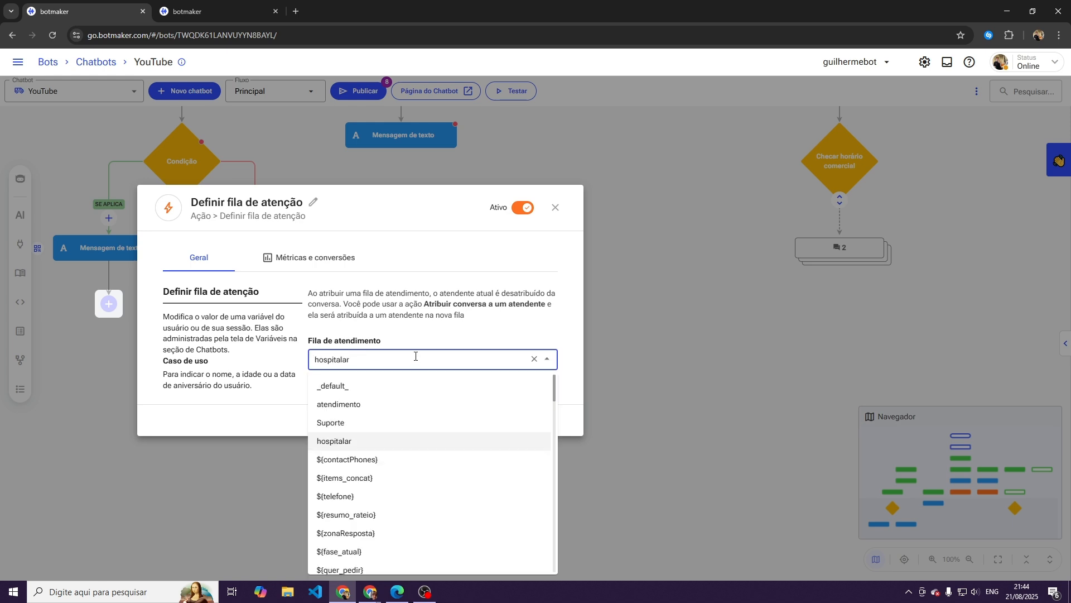
scroll(395, 494, down, 3)
scroll(394, 502, up, 3)
scroll(394, 502, down, 2)
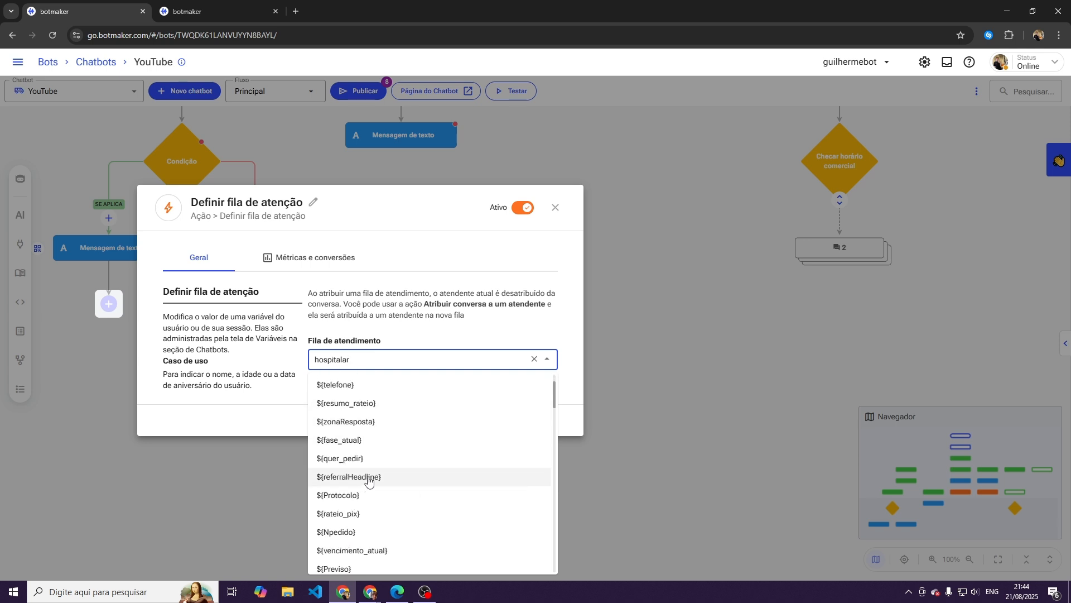
scroll(376, 478, down, 1)
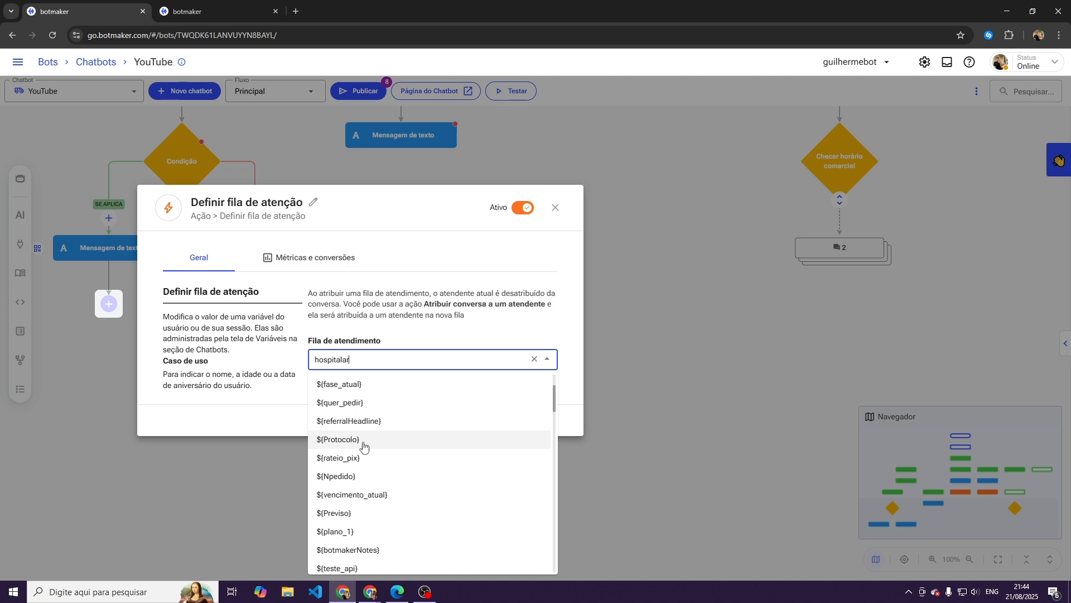
scroll(364, 424, up, 3)
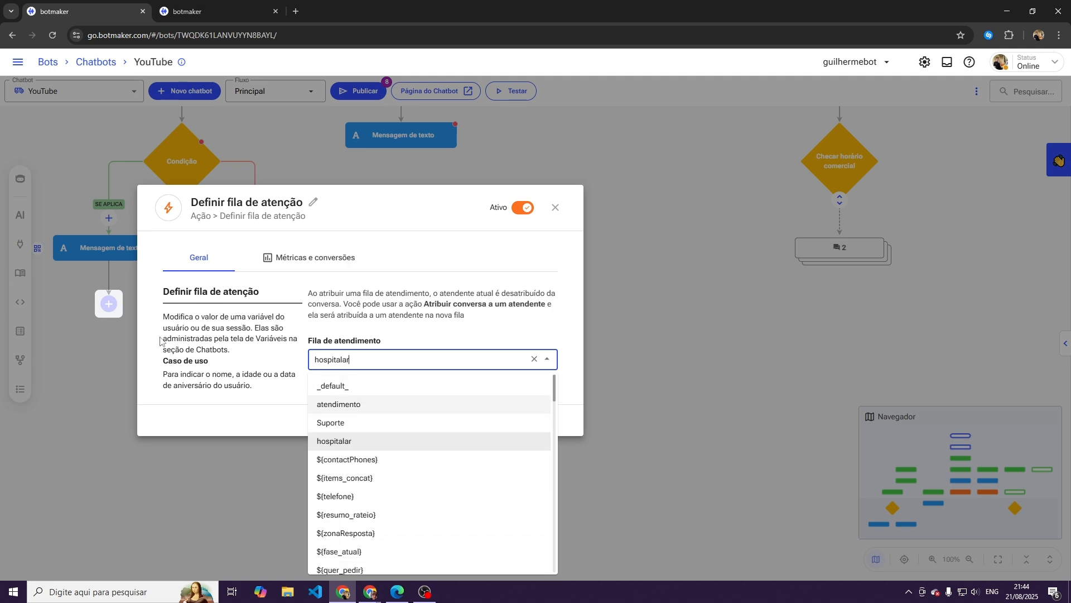
scroll(362, 496, down, 2)
click(364, 501)
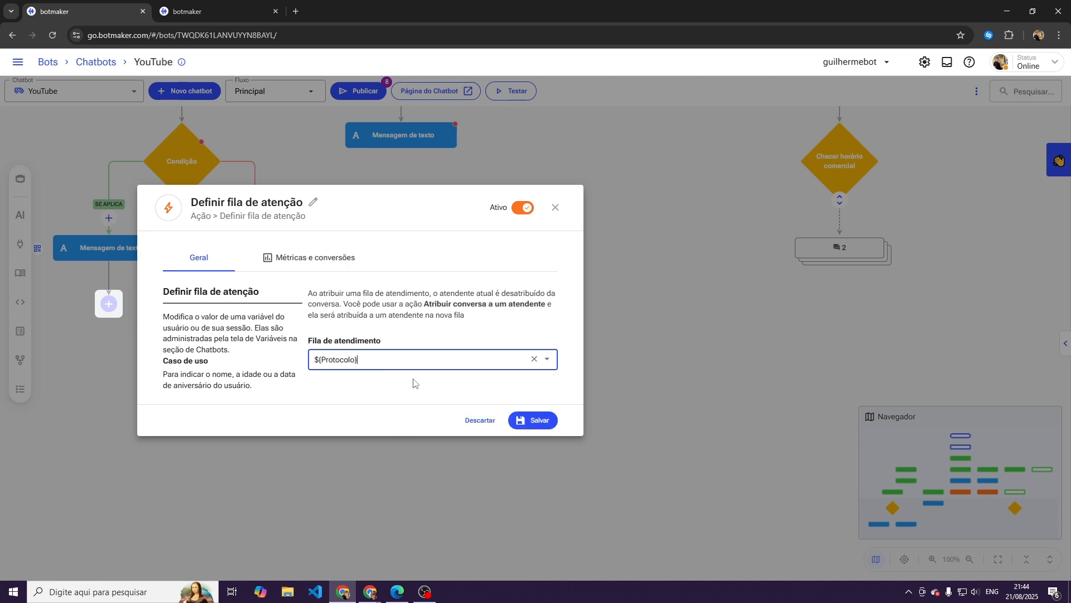
Step: Set the service queue back to hospitalar and save the Definir fila de atenção action
click(390, 357)
scroll(373, 441, up, 2)
click(343, 439)
click(521, 427)
Step: Add and save an Atribuir conversa a um atendente action below the Definir fila de atenção block
drag(215, 352, 358, 387)
click(283, 397)
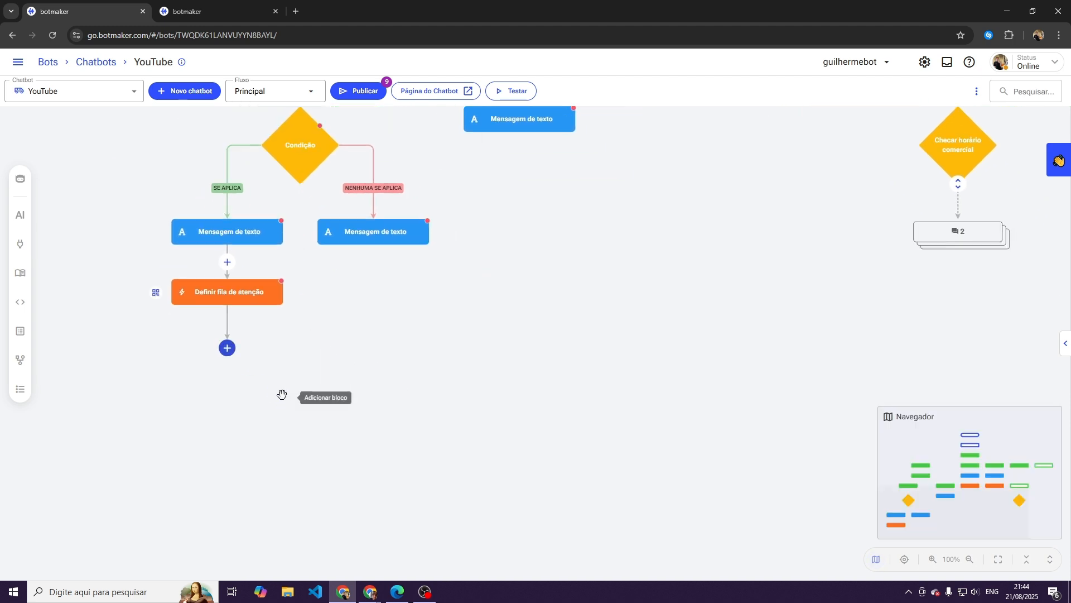
click(212, 330)
mouse_move(207, 468)
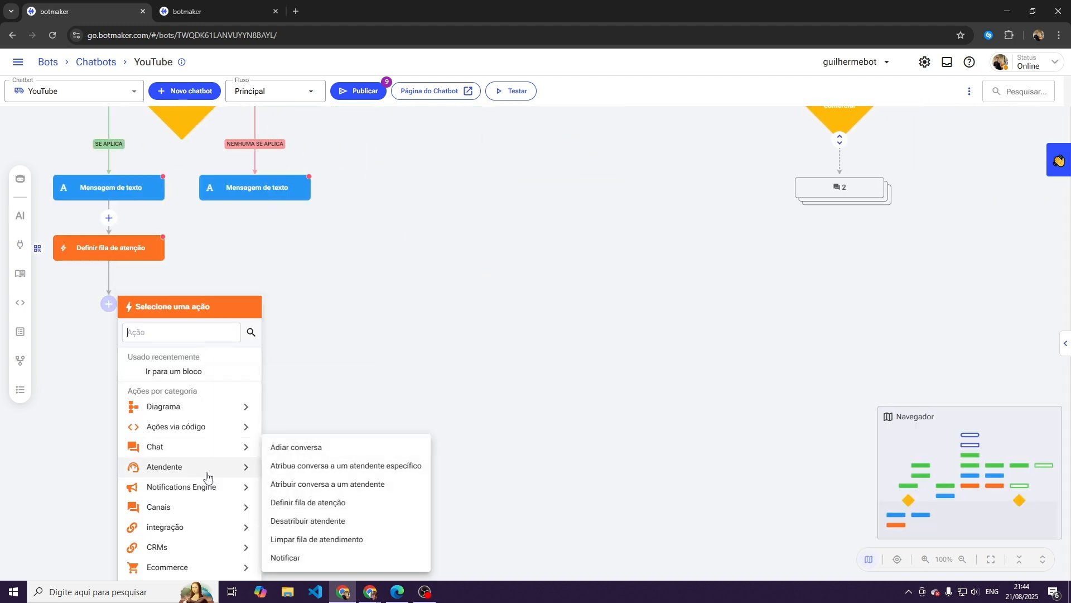
click(363, 485)
click(528, 451)
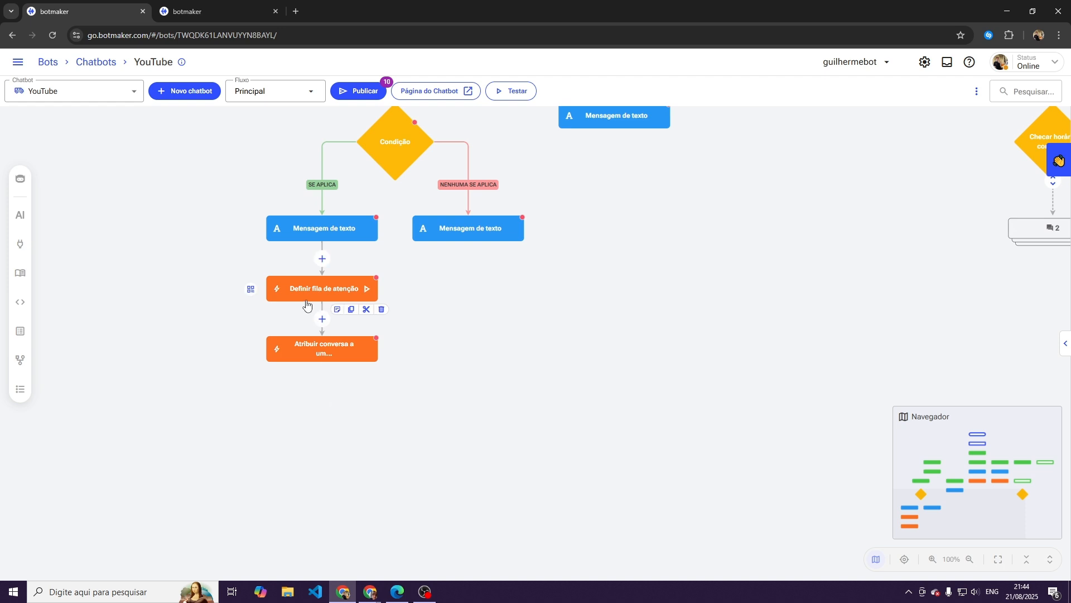
Step: Review the settings of the Definir fila de atenção and Atribuir conversa blocks, closing each without changes
click(306, 302)
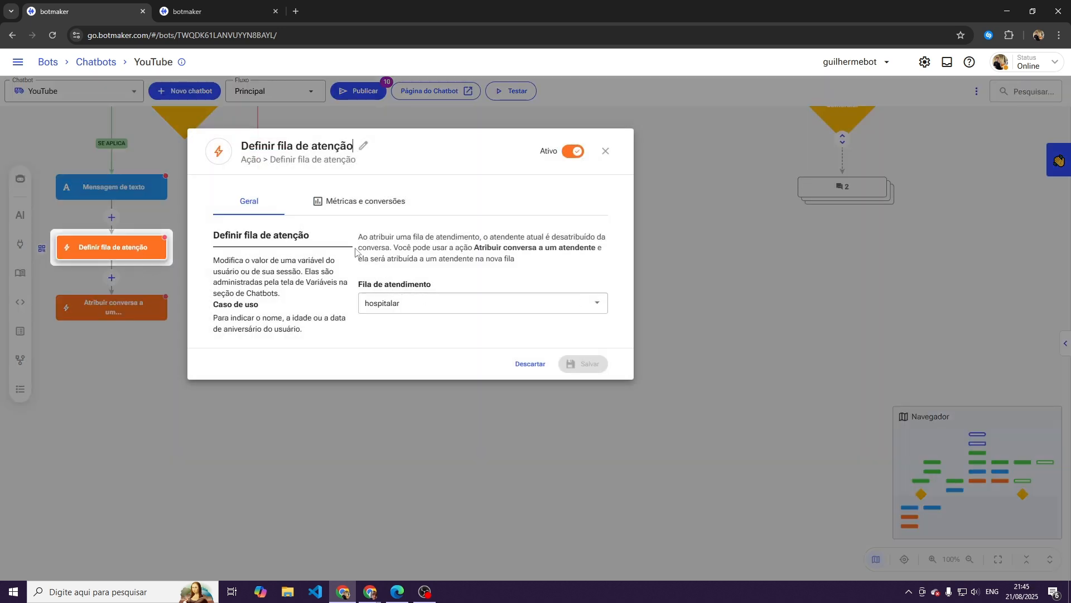
click(525, 364)
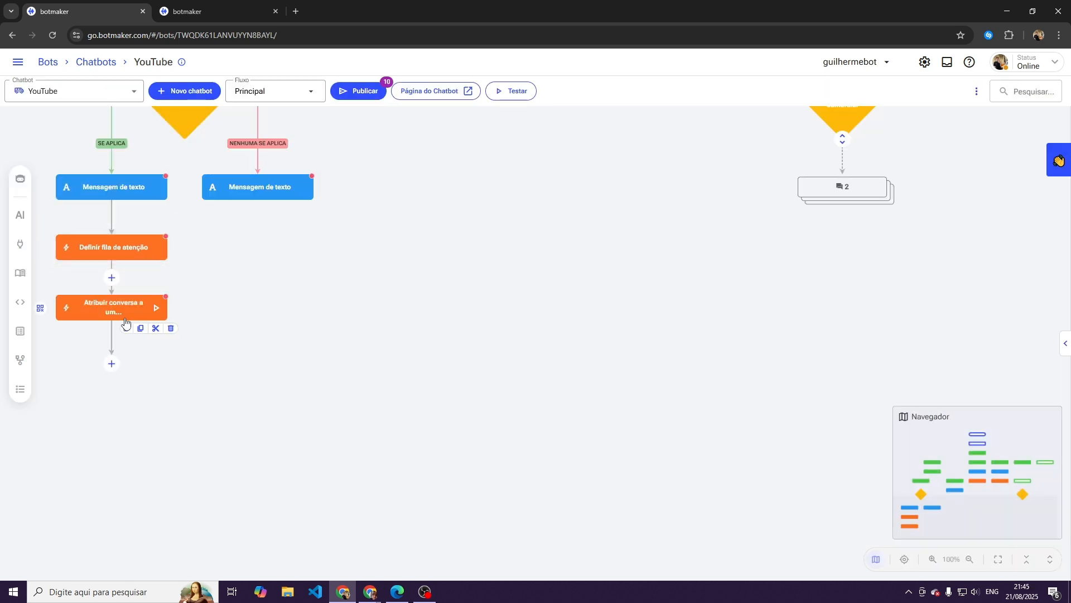
click(131, 316)
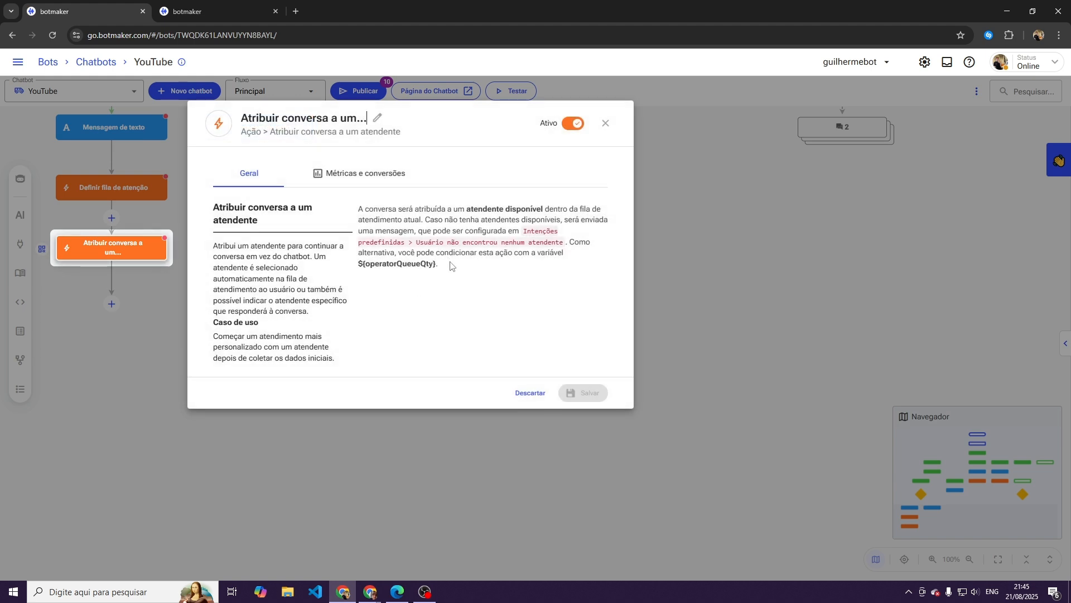
click(513, 394)
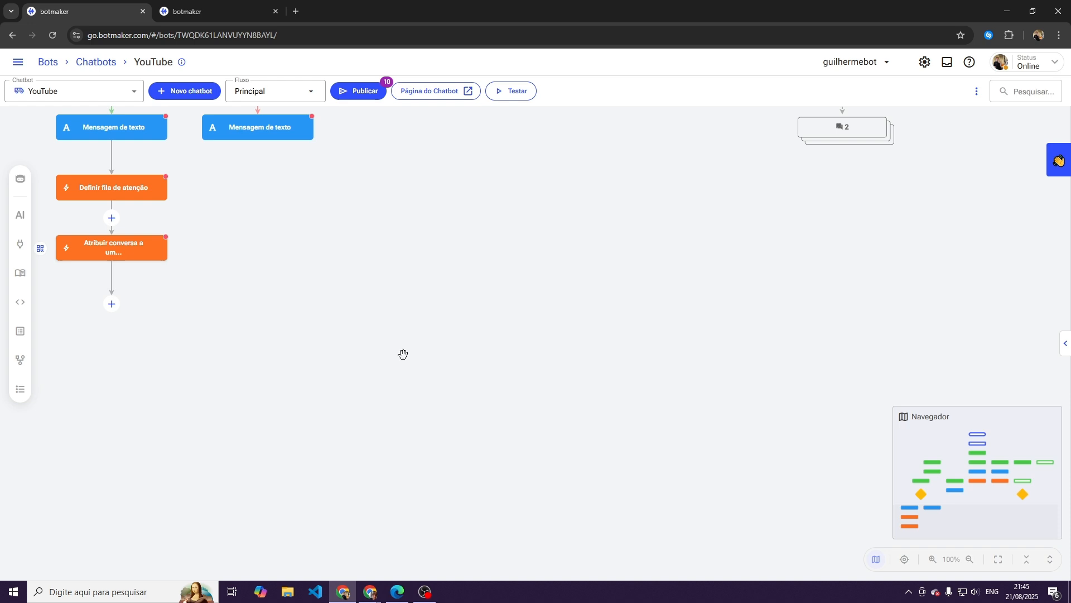
Step: Open the Filas de atendimento page from the Conversas section in a new browser tab
click(19, 63)
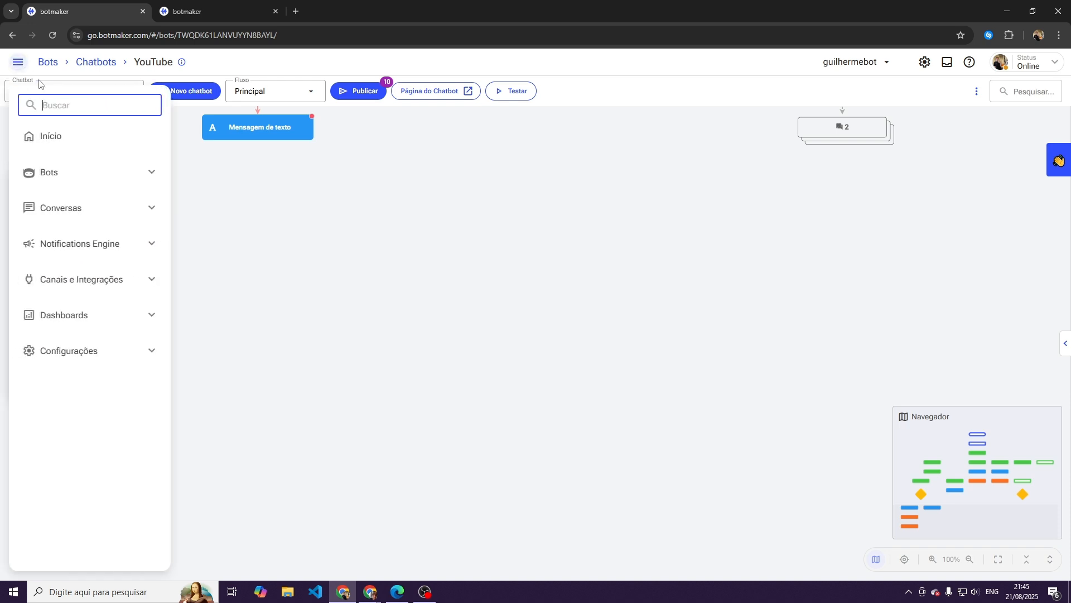
click(75, 218)
middle_click(96, 384)
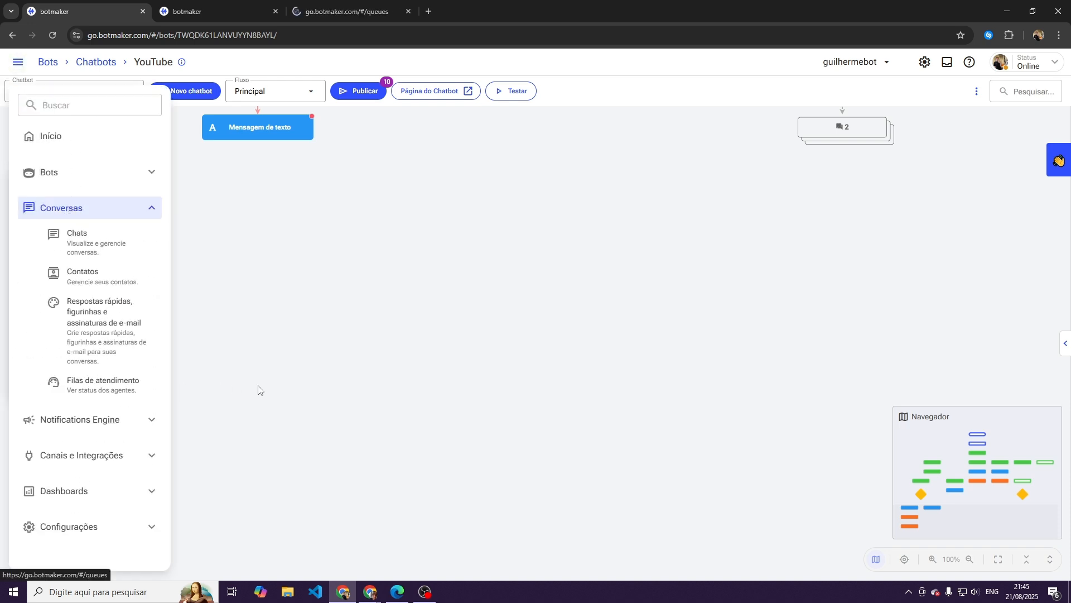
Step: Switch to the Filas para atendimento page and filter the queue list by the Hospitalar queue
click(258, 387)
click(243, 8)
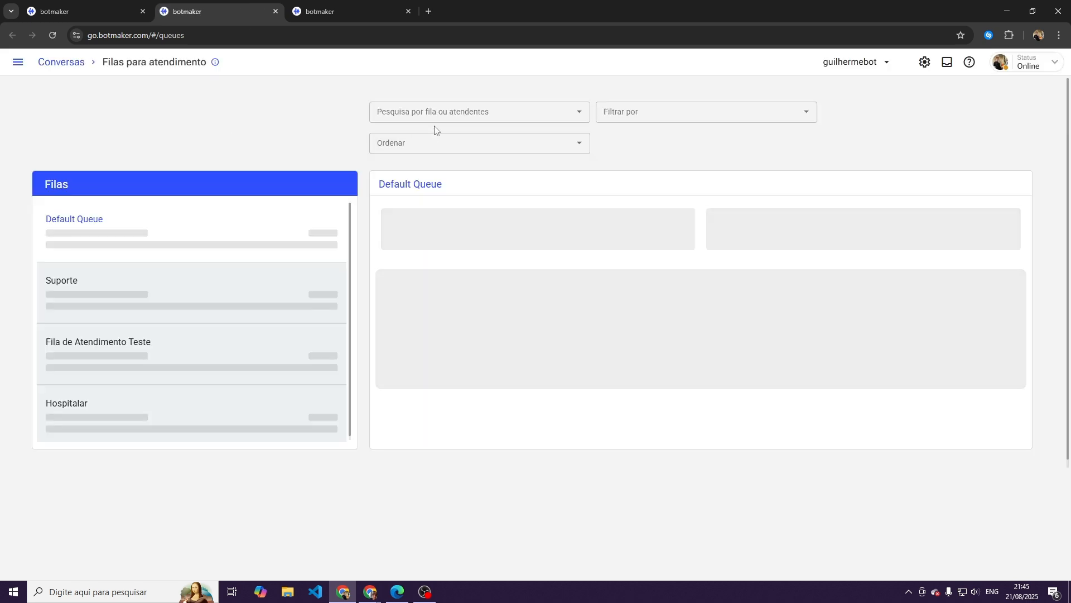
click(446, 113)
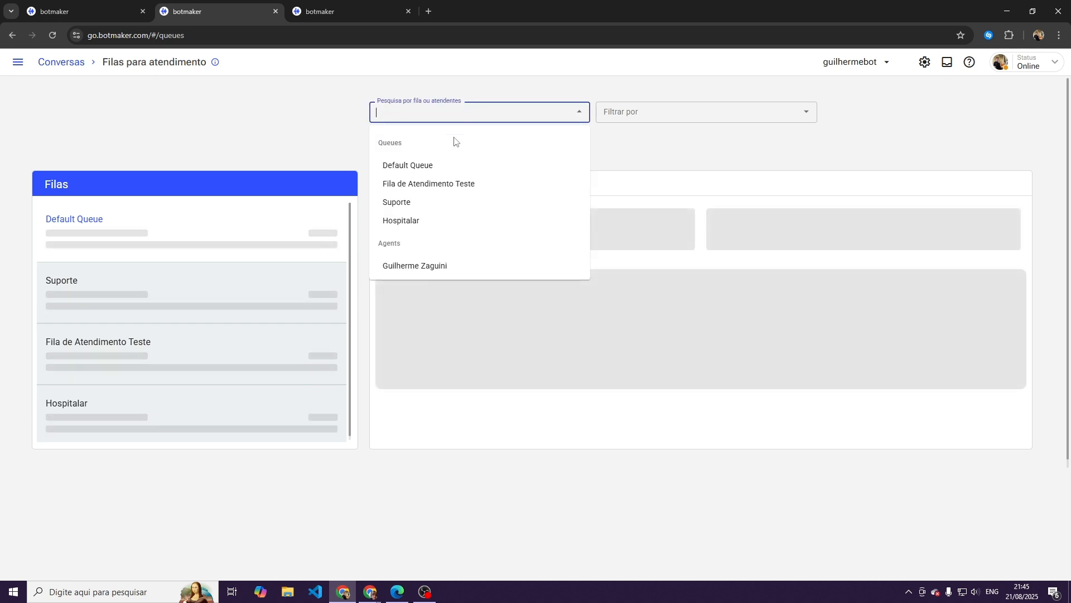
click(411, 222)
click(233, 118)
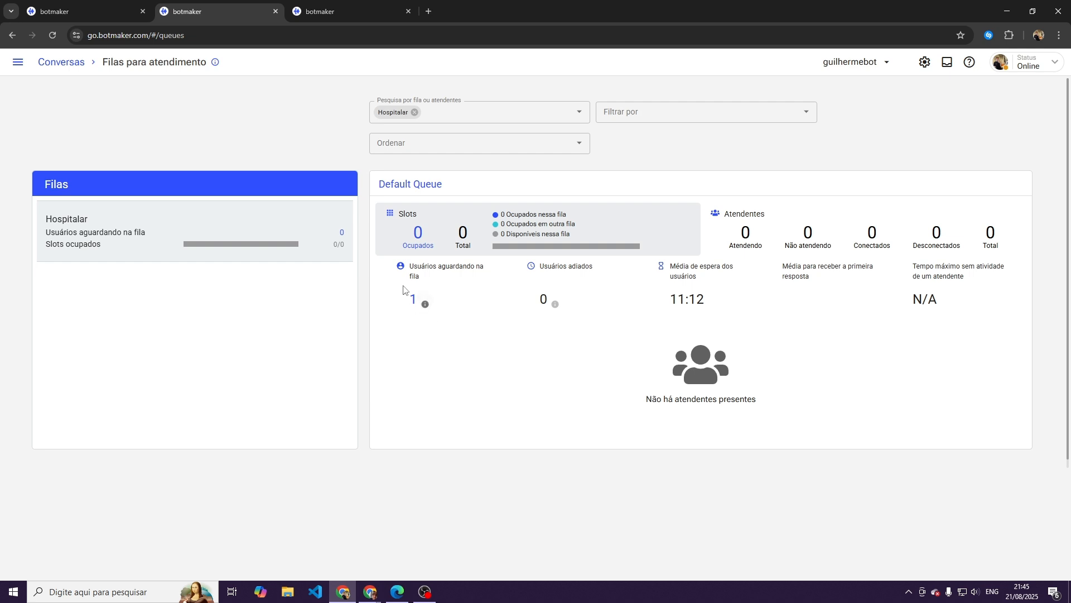
Step: Examine the slot, waiting-user and attendant figures shown on the Filas para atendimento page
click(18, 61)
click(414, 350)
double_click(418, 233)
mouse_move(736, 241)
mouse_down()
mouse_move(743, 231)
mouse_move(752, 240)
mouse_up()
drag(896, 235, 950, 233)
click(994, 230)
Step: Set the own agent status to Online under Recebe conversas on the Filas para atendimento page
click(29, 12)
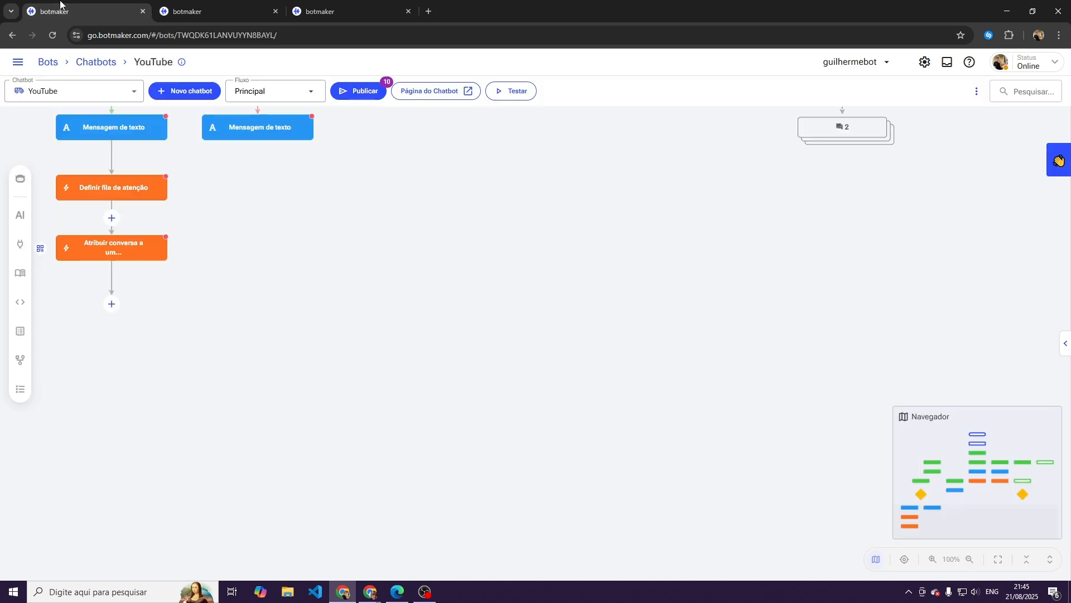
click(184, 12)
click(1029, 63)
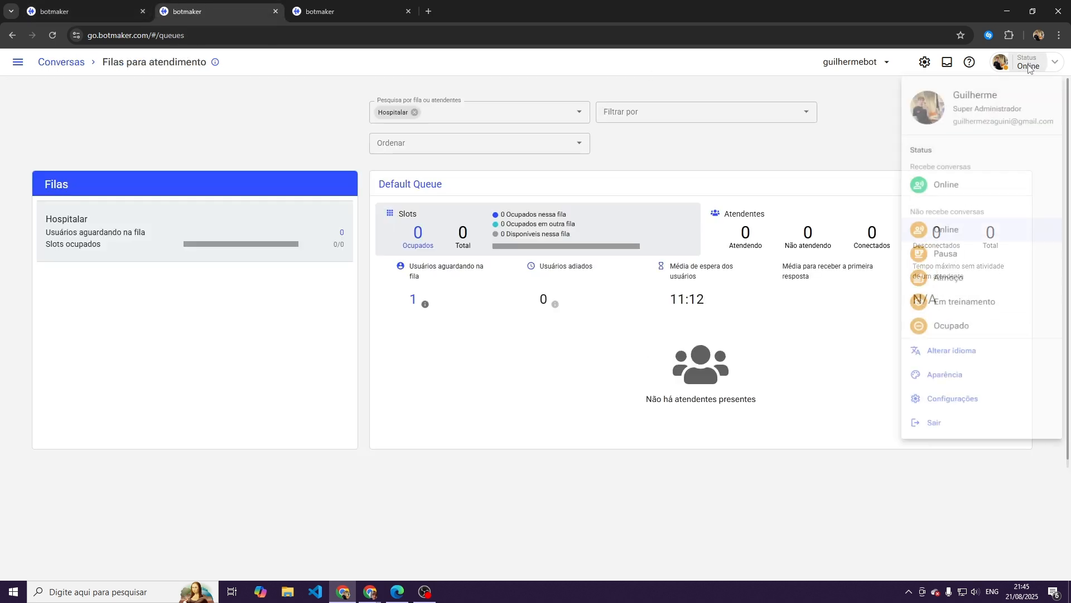
click(939, 191)
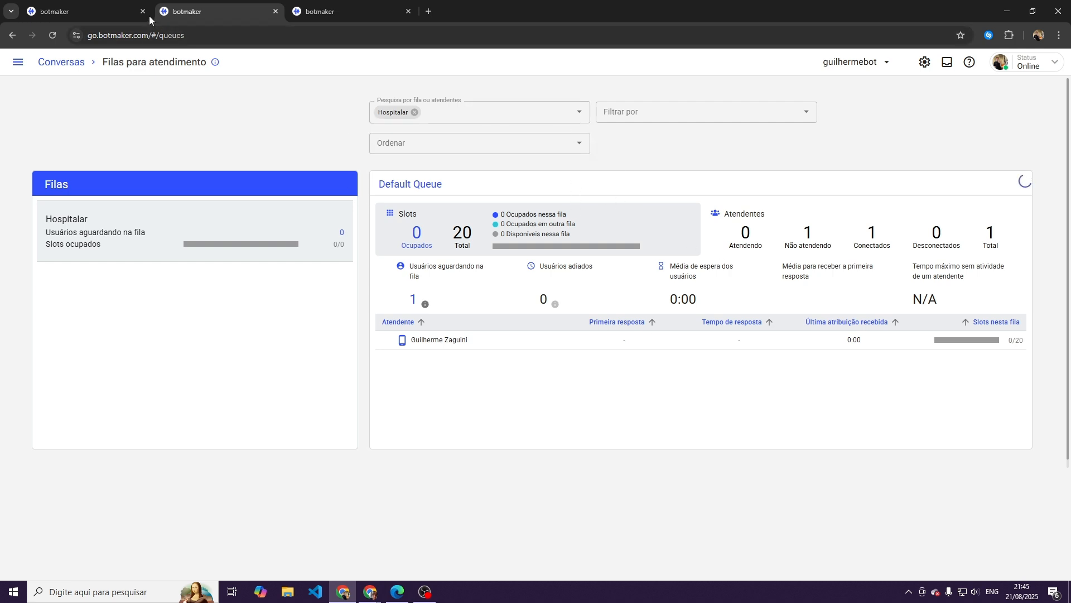
Step: Review the Atribuir conversa and Definir fila de atenção blocks in the YouTube flow against the queue page, leaving their settings unchanged
click(103, 11)
drag(282, 213, 394, 376)
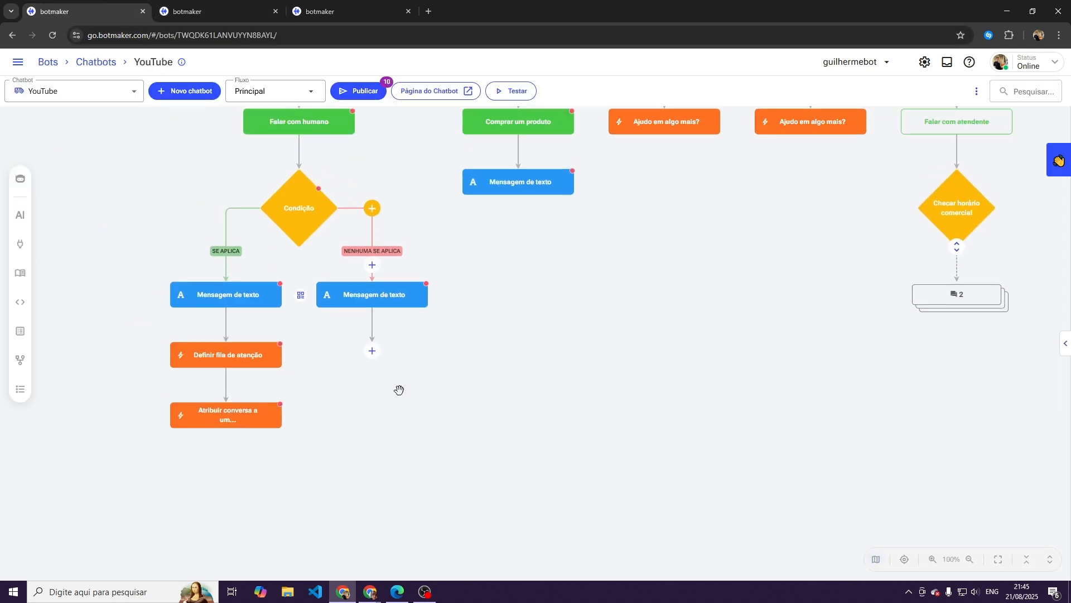
click(218, 421)
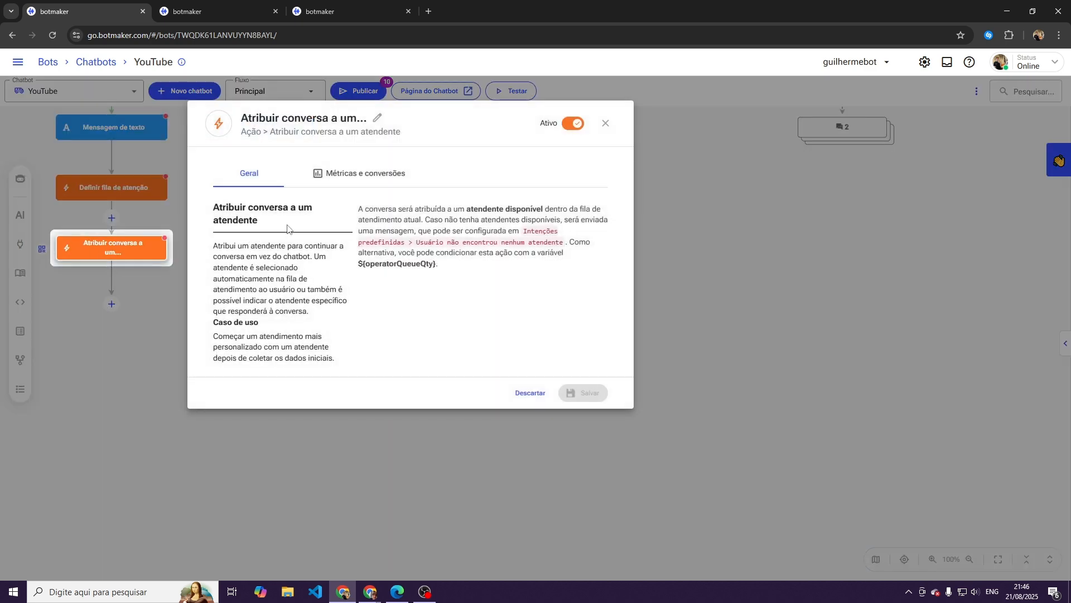
click(540, 394)
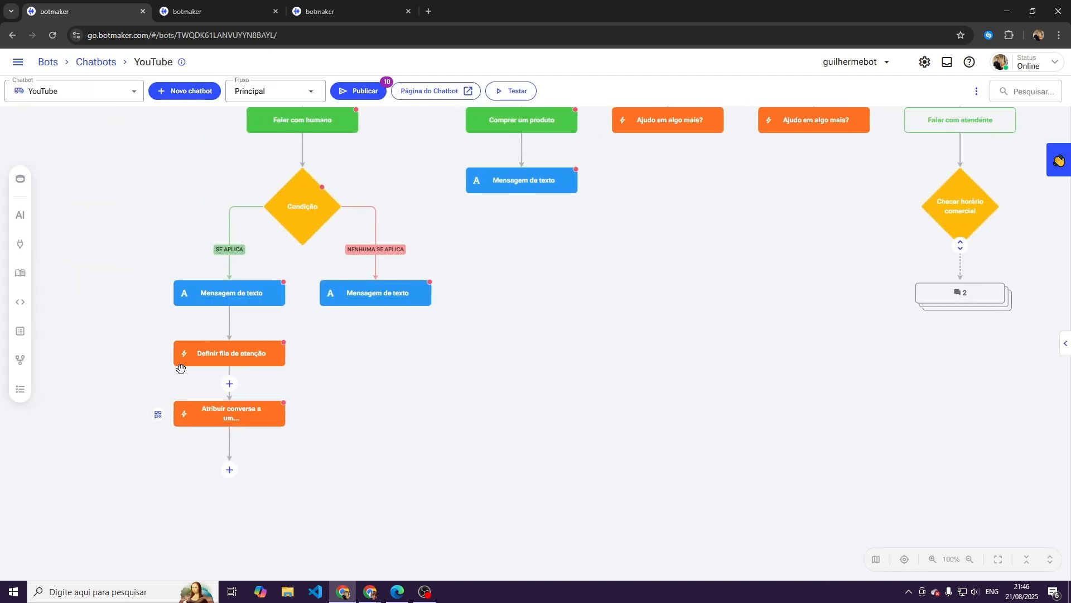
click(198, 363)
click(531, 366)
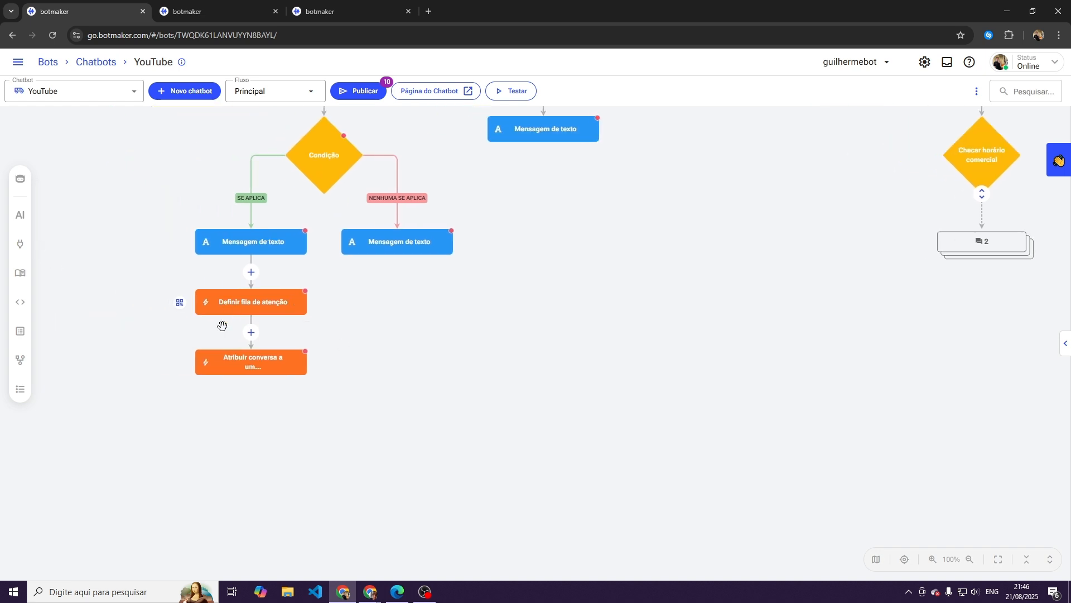
click(197, 7)
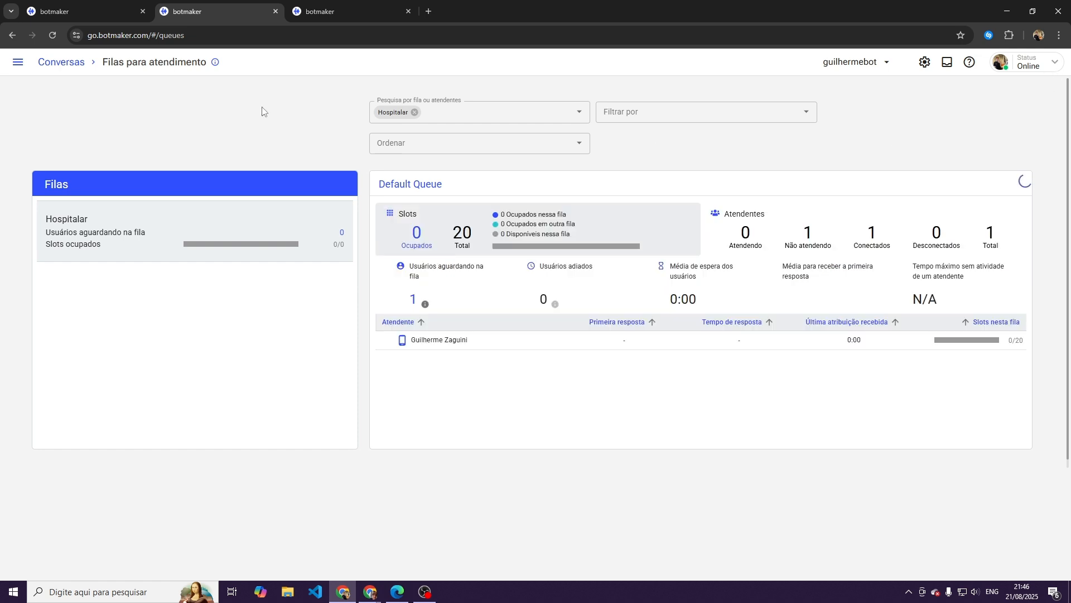
click(92, 10)
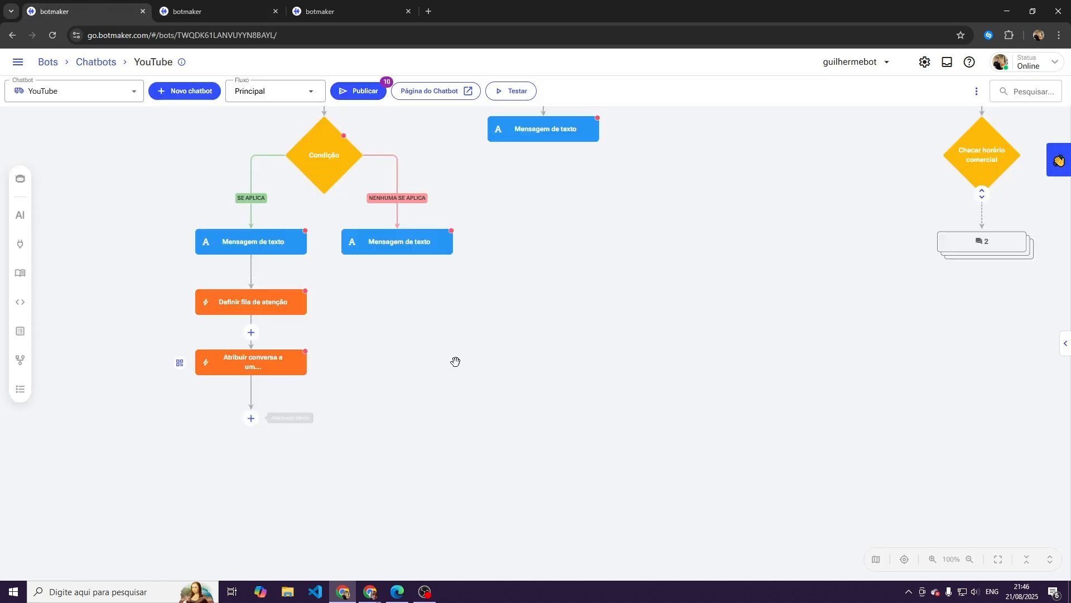
Step: Open the Agentes page from the Configurações section in a new browser tab and switch to it
scroll(447, 366, up, 2)
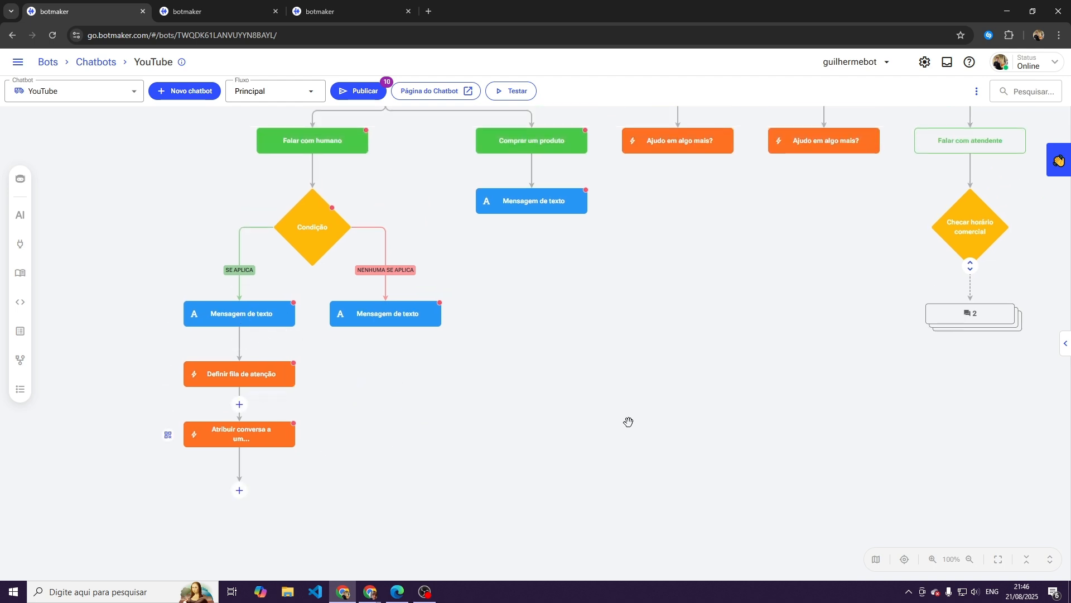
scroll(629, 419, up, 1)
click(15, 64)
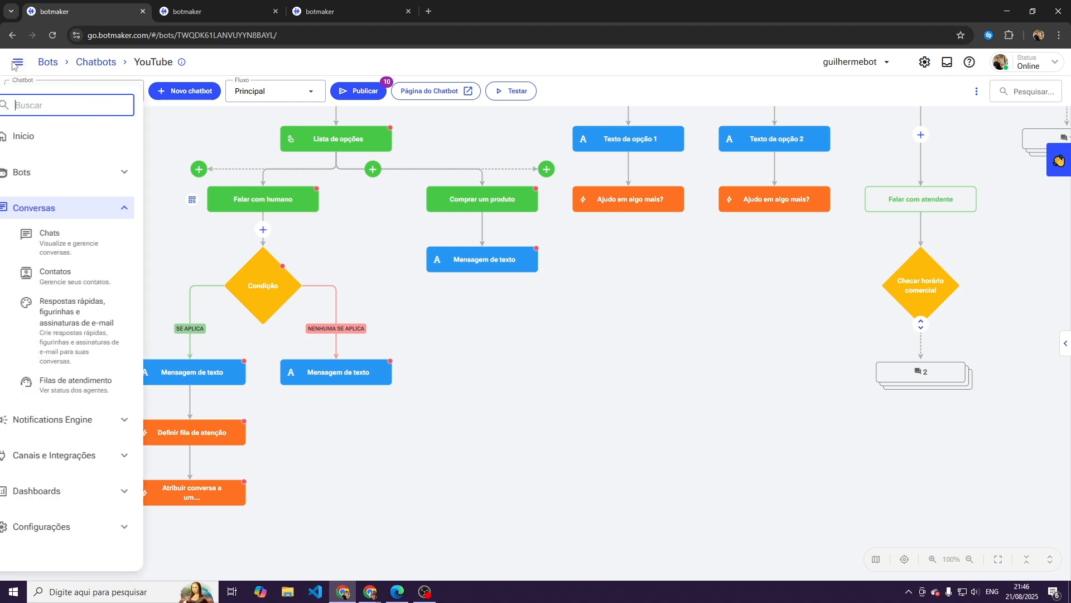
click(81, 219)
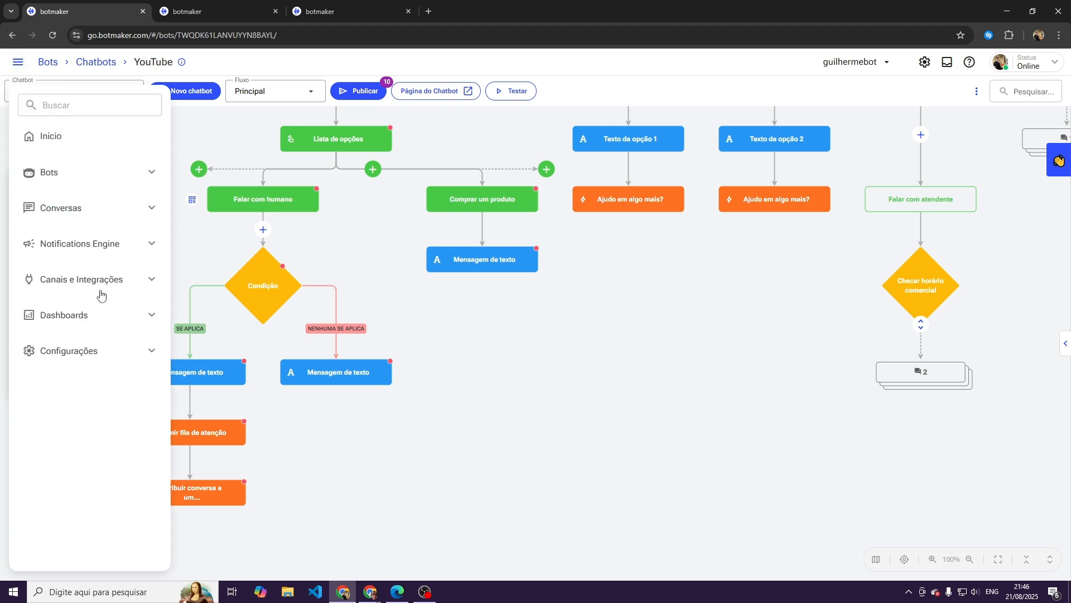
click(83, 346)
middle_click(64, 385)
click(494, 14)
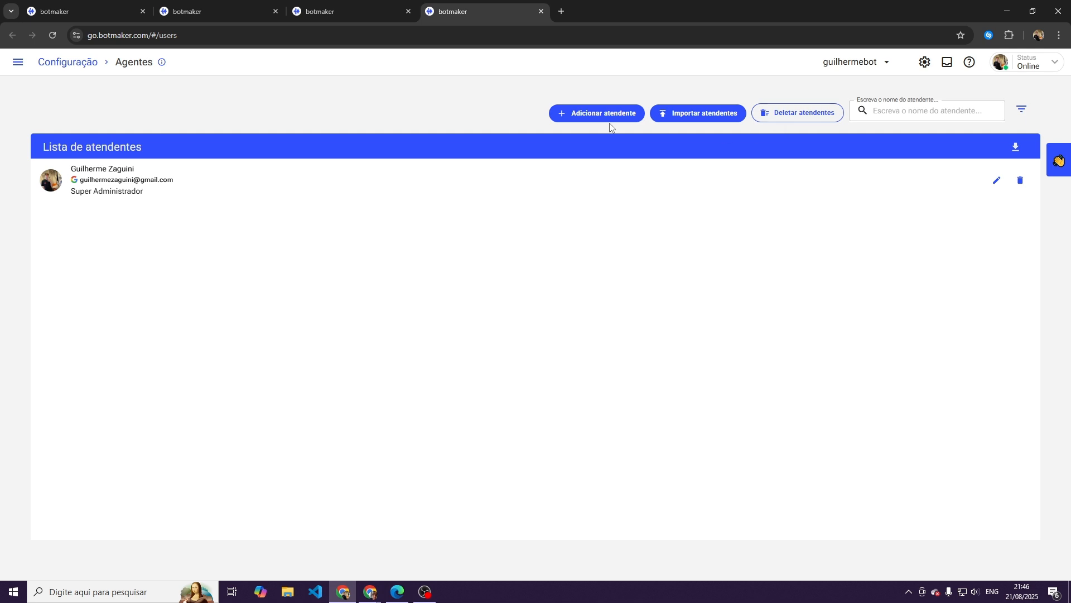
Step: Start adding a new attendant, entering the agent's e-mail and choosing Operador as the function
click(602, 117)
click(494, 233)
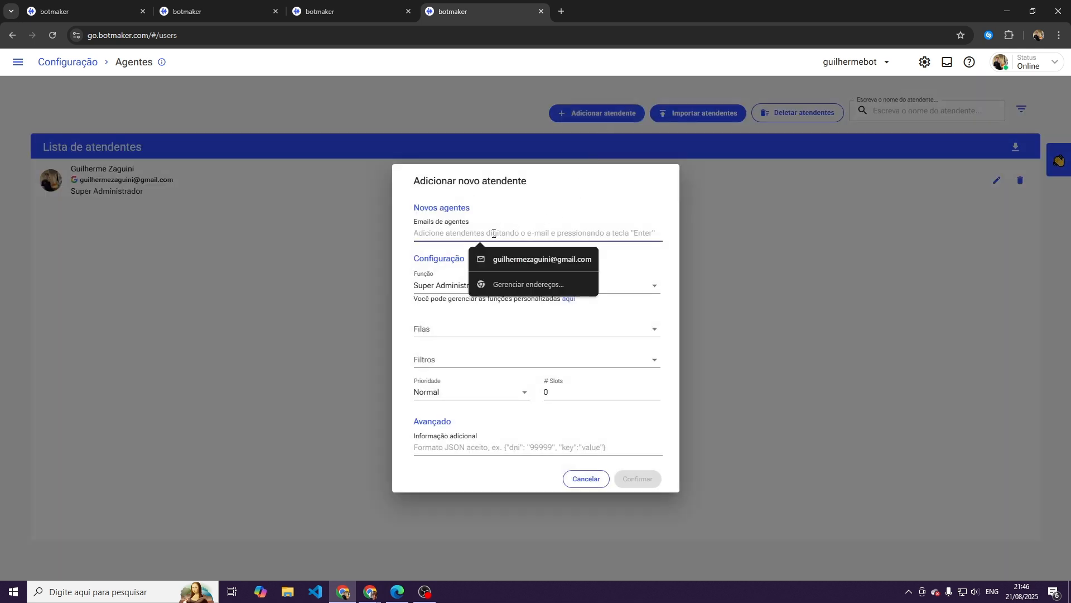
text(guil)
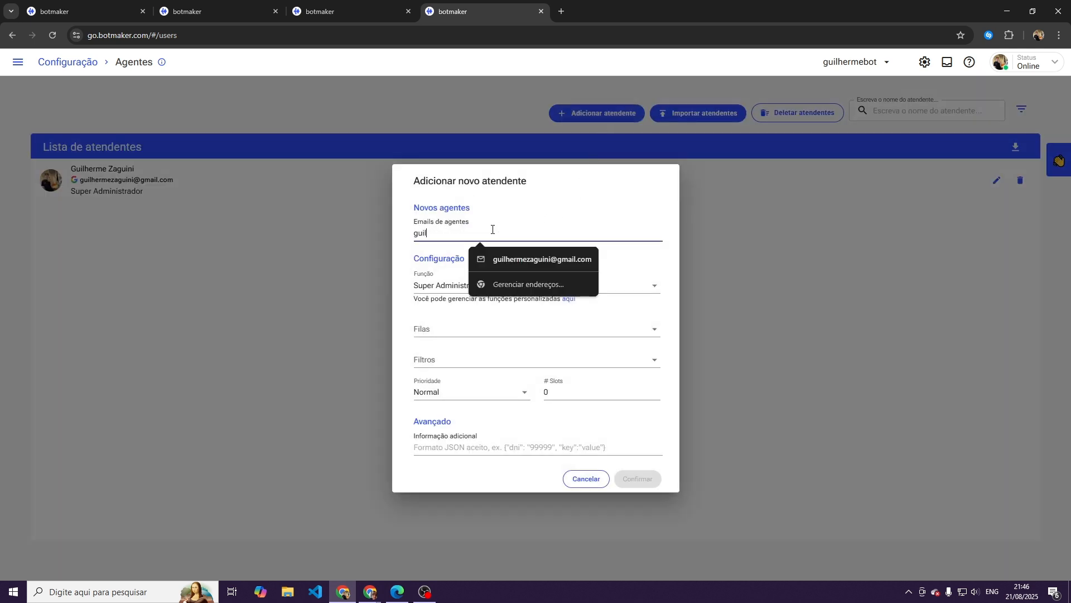
text(herme@!)
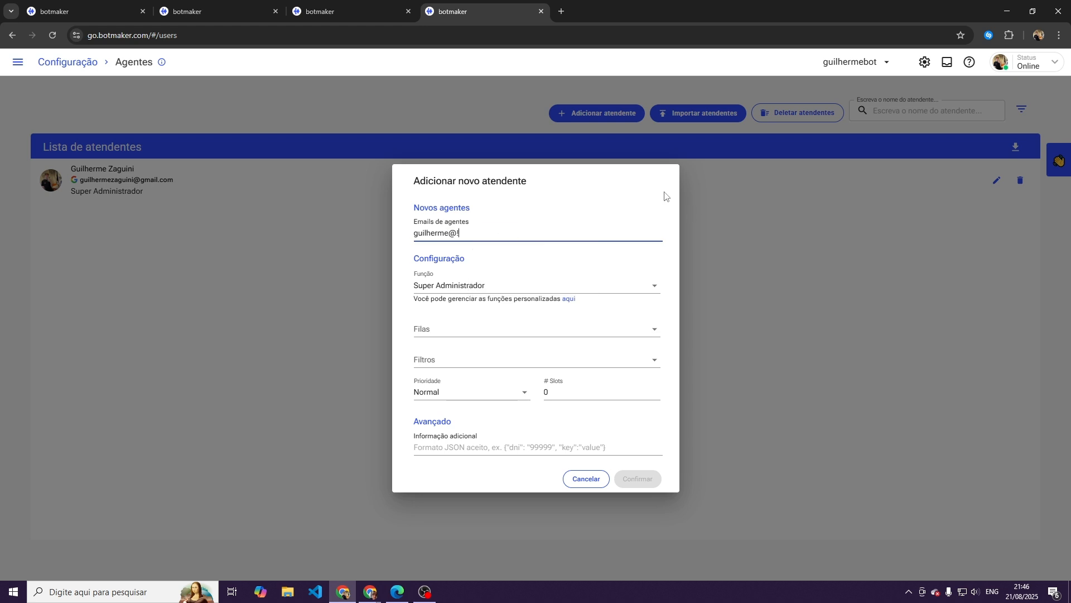
click(502, 285)
click(465, 449)
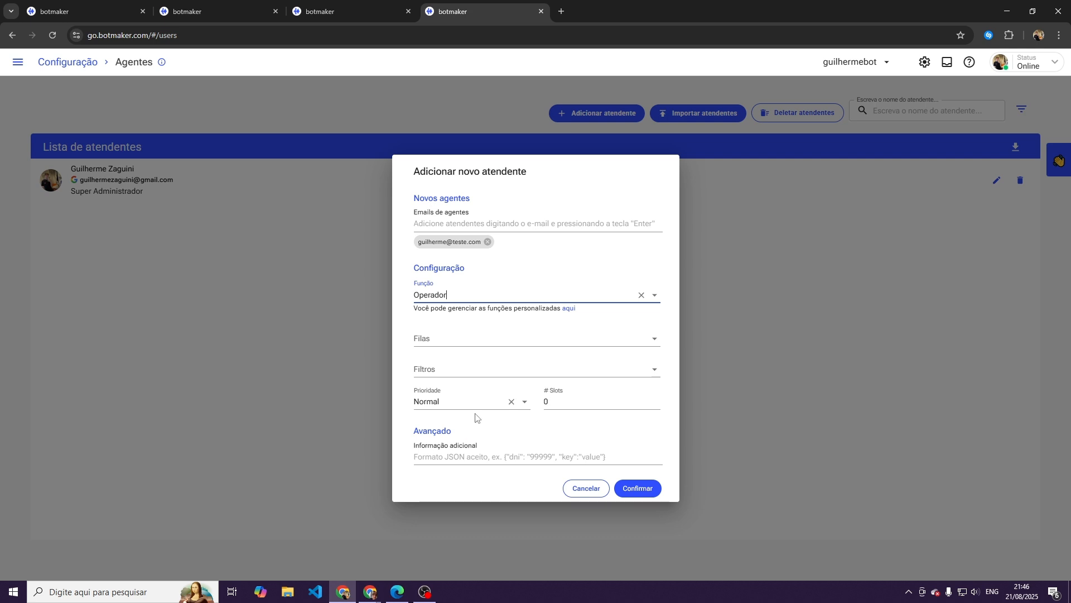
Step: Assign the new attendant to the Hospitalar queue and set the number of slots to 5
click(450, 333)
click(442, 416)
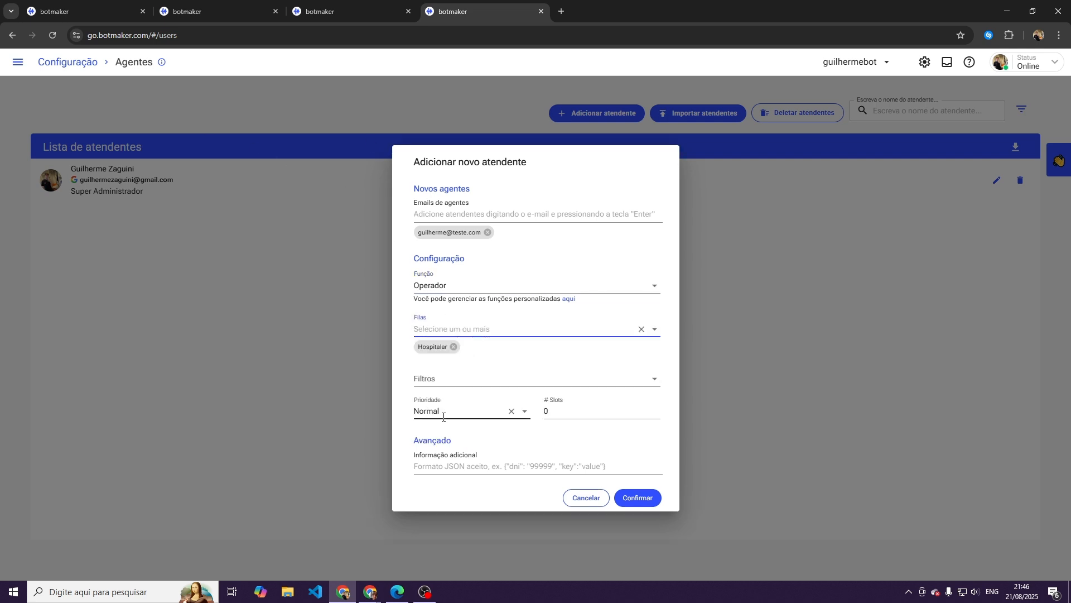
click(508, 329)
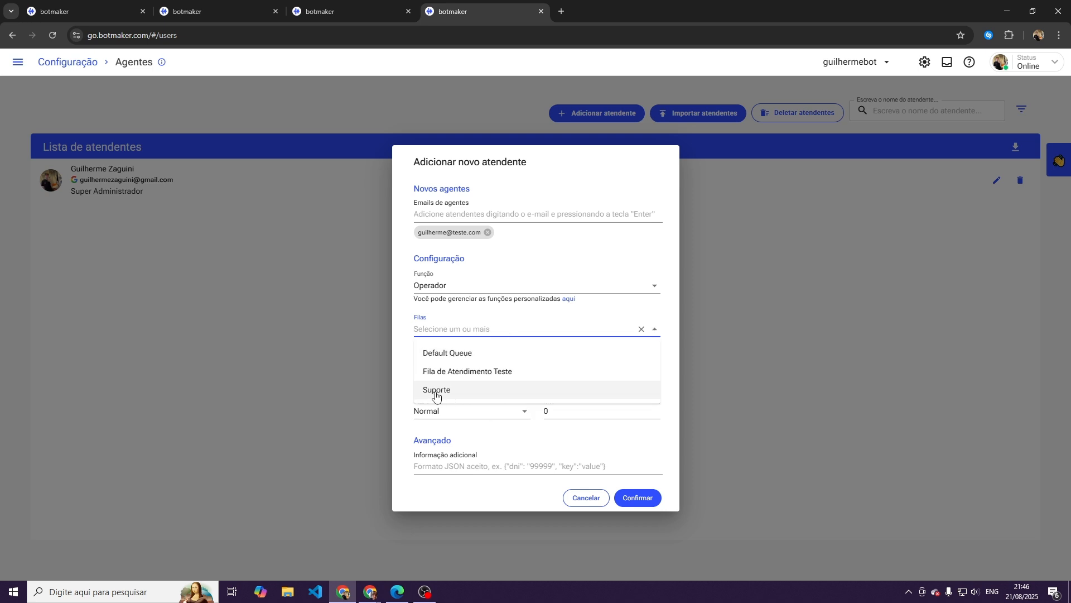
click(484, 312)
click(563, 412)
text(5)
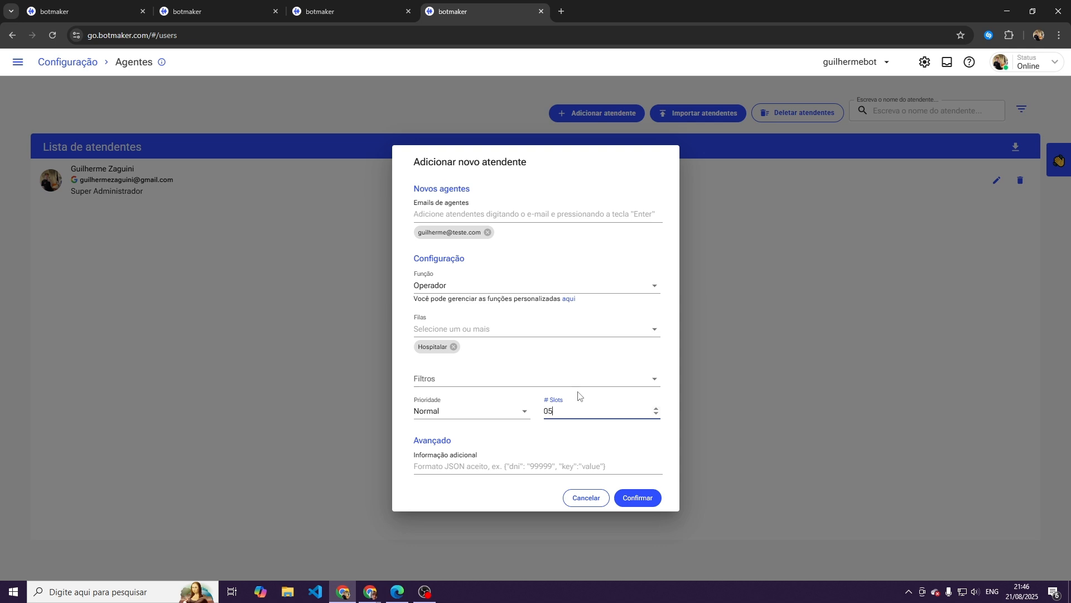
Step: Try the Baixa and Alta priority options for the new attendant
click(461, 411)
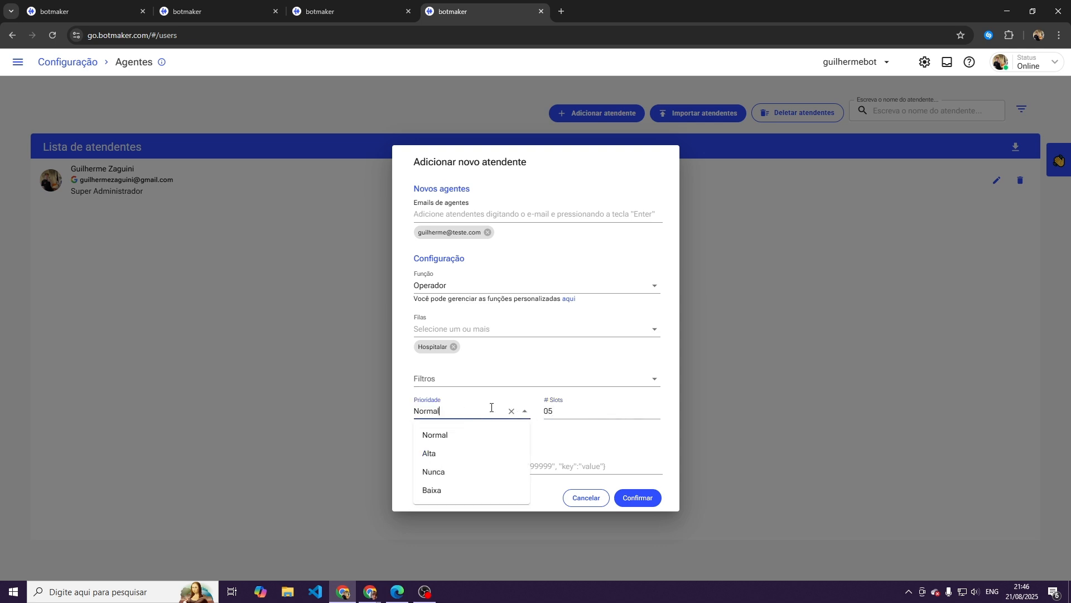
click(489, 495)
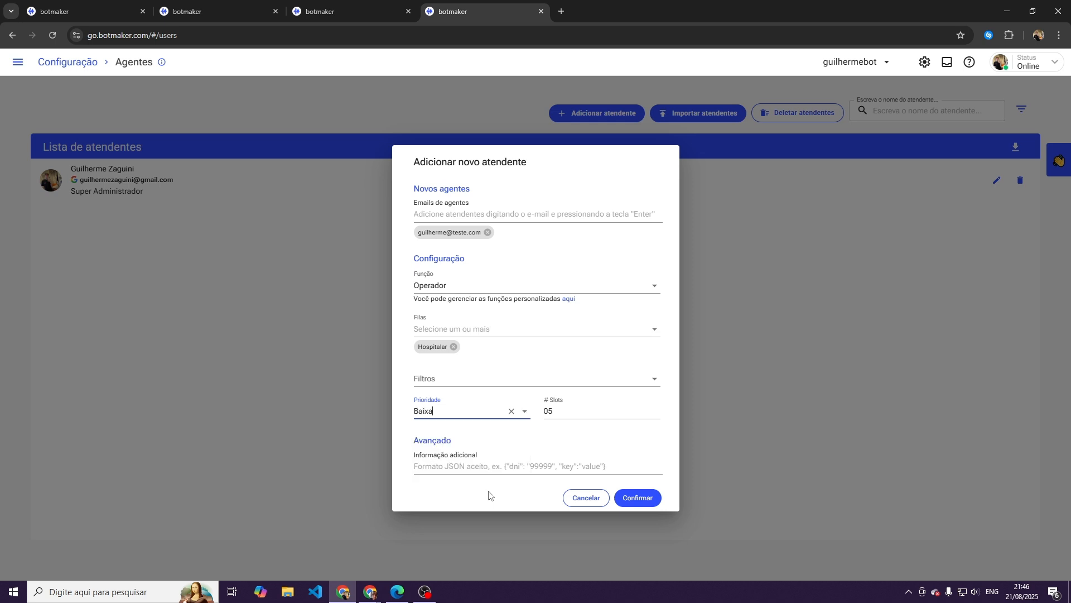
click(460, 410)
click(454, 441)
click(456, 414)
key(Down)
key(Return)
Step: Set the new attendant's priority to Normal and confirm the addition
click(454, 412)
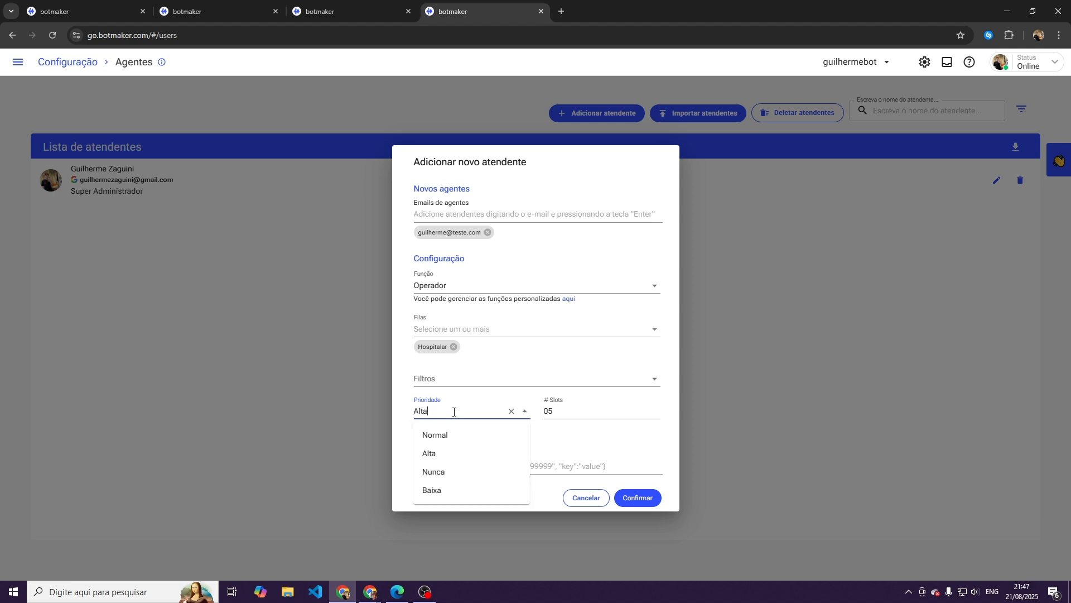
click(464, 440)
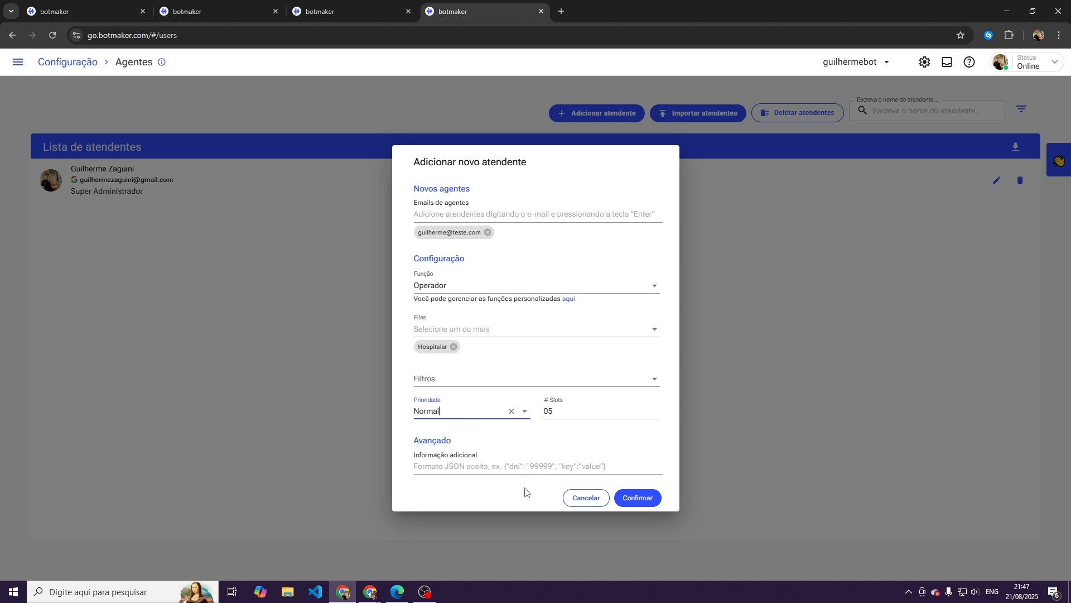
click(639, 497)
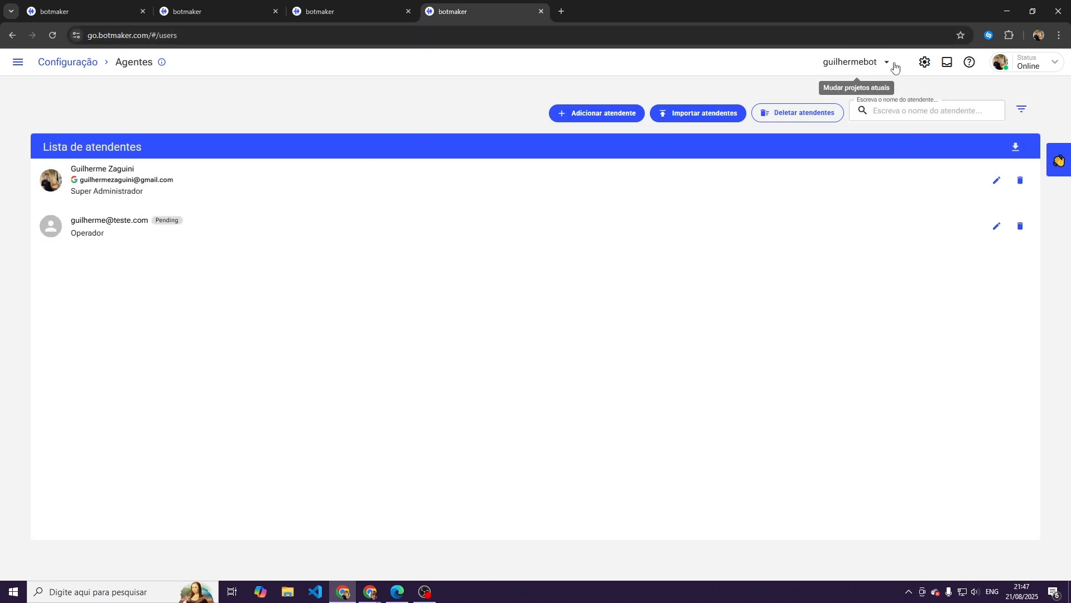
Step: Open the Chats page from the Conversas section
click(18, 62)
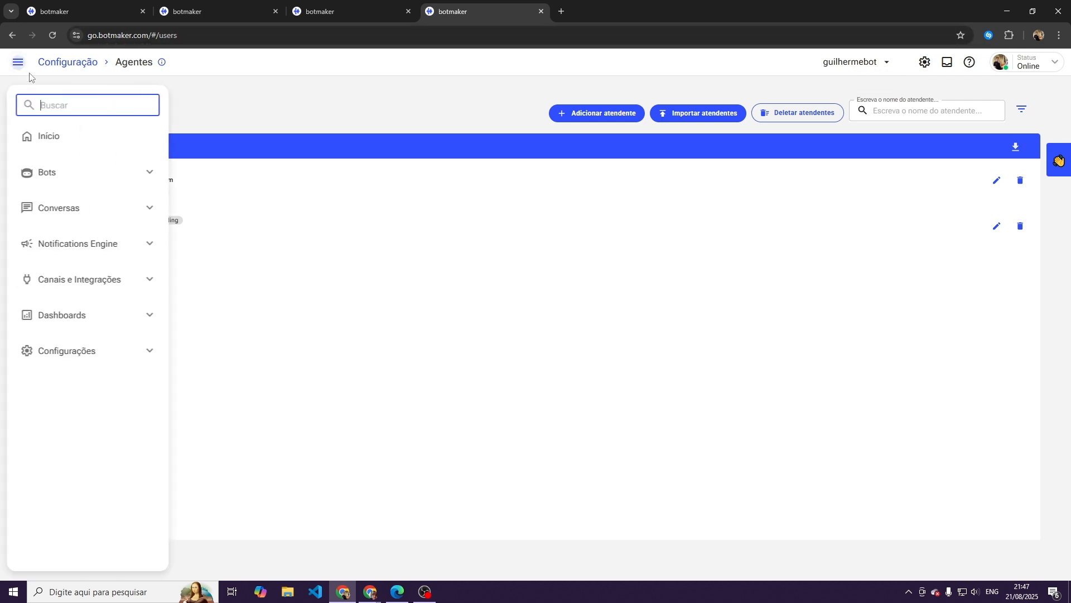
click(70, 209)
click(112, 243)
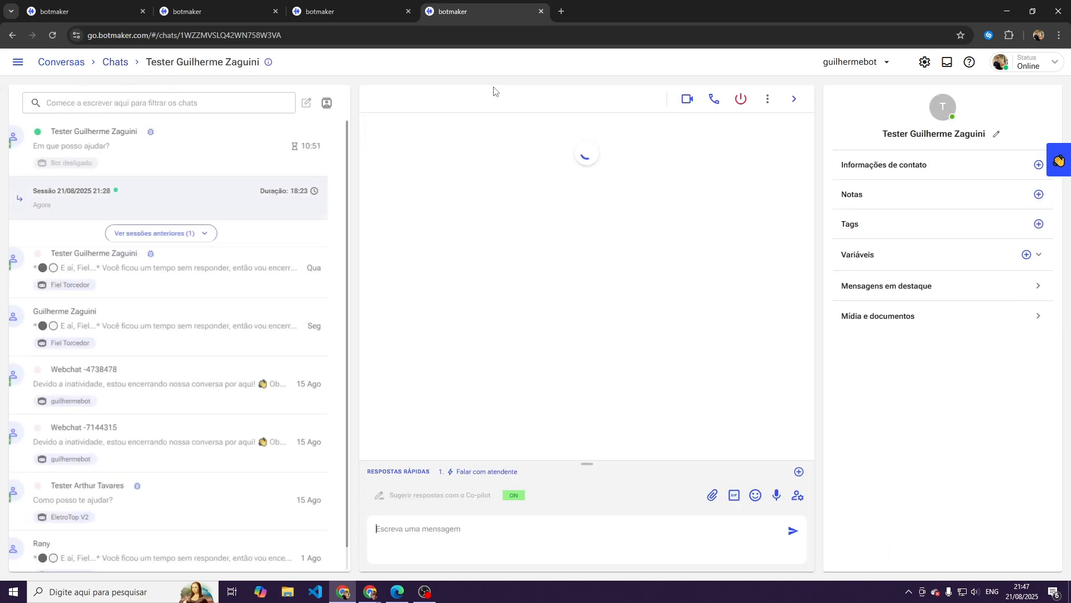
Step: Return to the YouTube flow and test it in the Webchat preview, choosing Outro Menu and Falar com humano
click(107, 7)
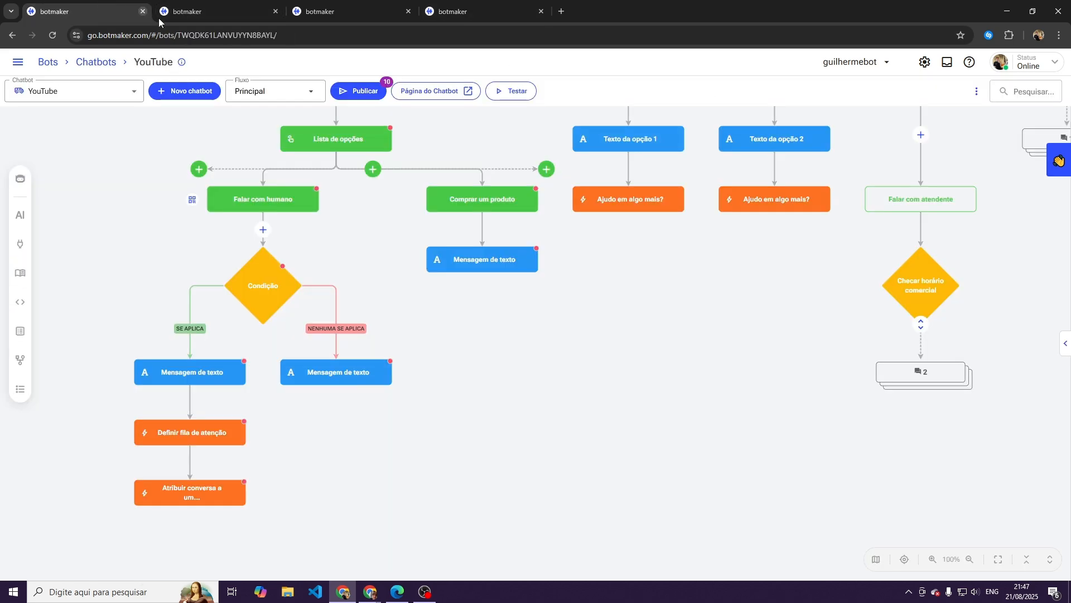
drag(627, 260, 622, 395)
scroll(623, 397, down, 3)
drag(770, 245, 642, 438)
click(488, 351)
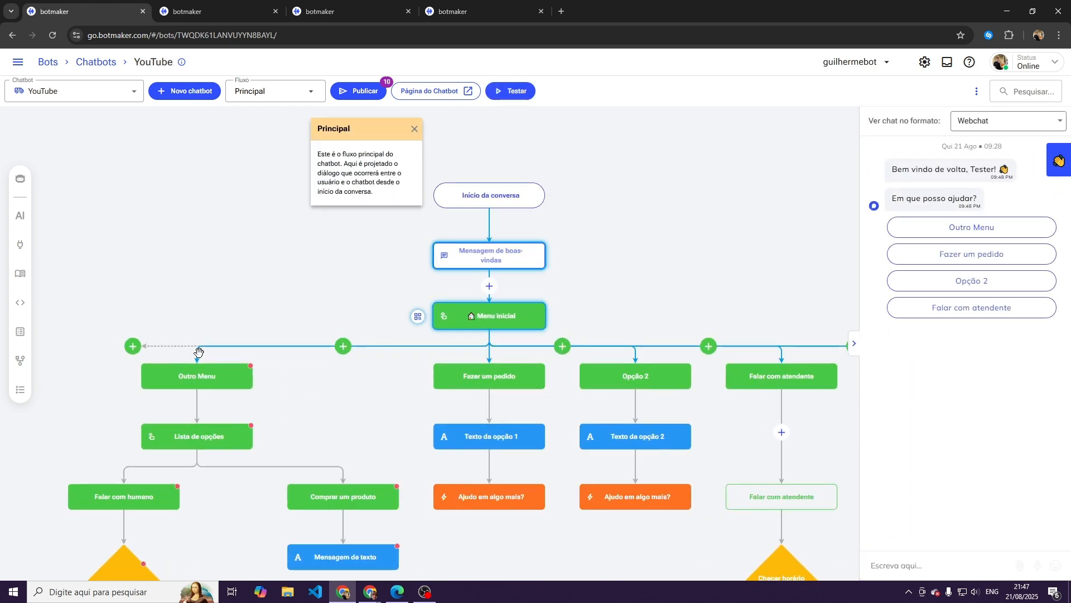
click(989, 226)
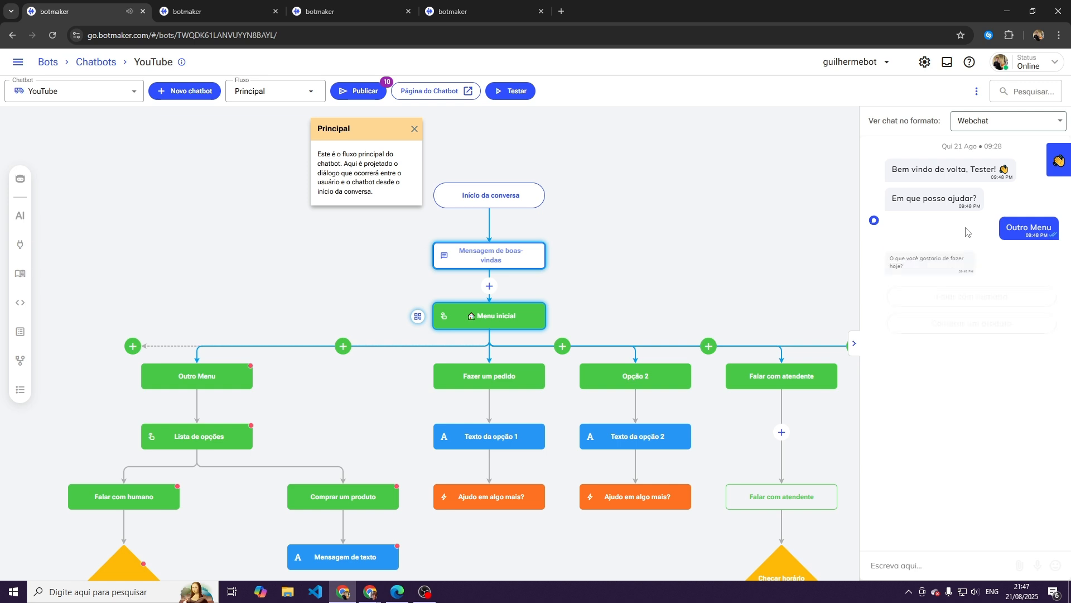
click(966, 300)
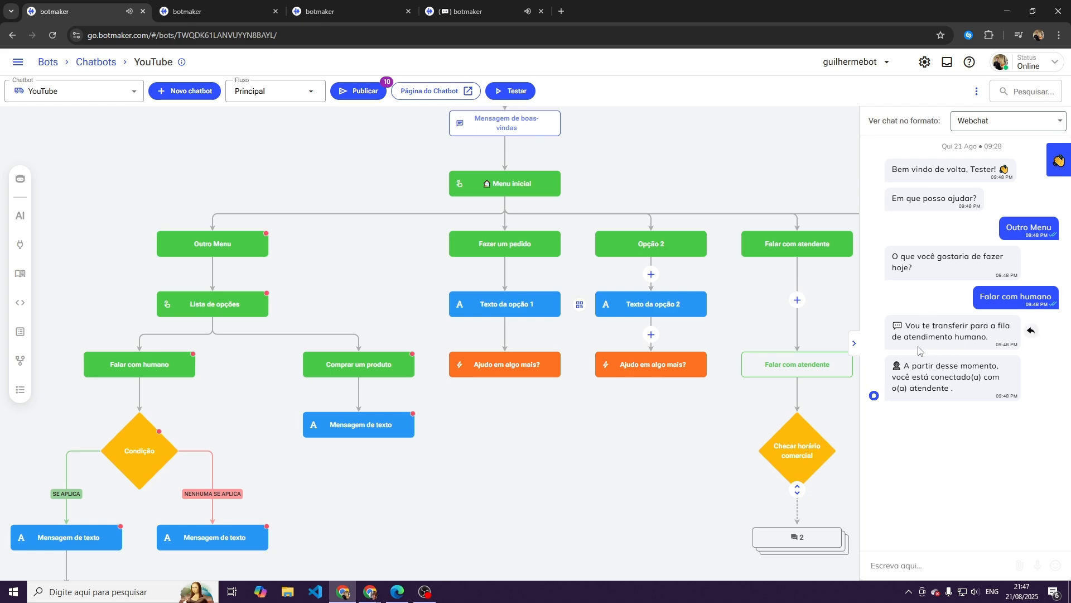
Step: Review the Condição branch's Mensagem de texto, Definir fila de atenção and Atribuir conversa blocks in the YouTube flow
click(140, 447)
click(179, 364)
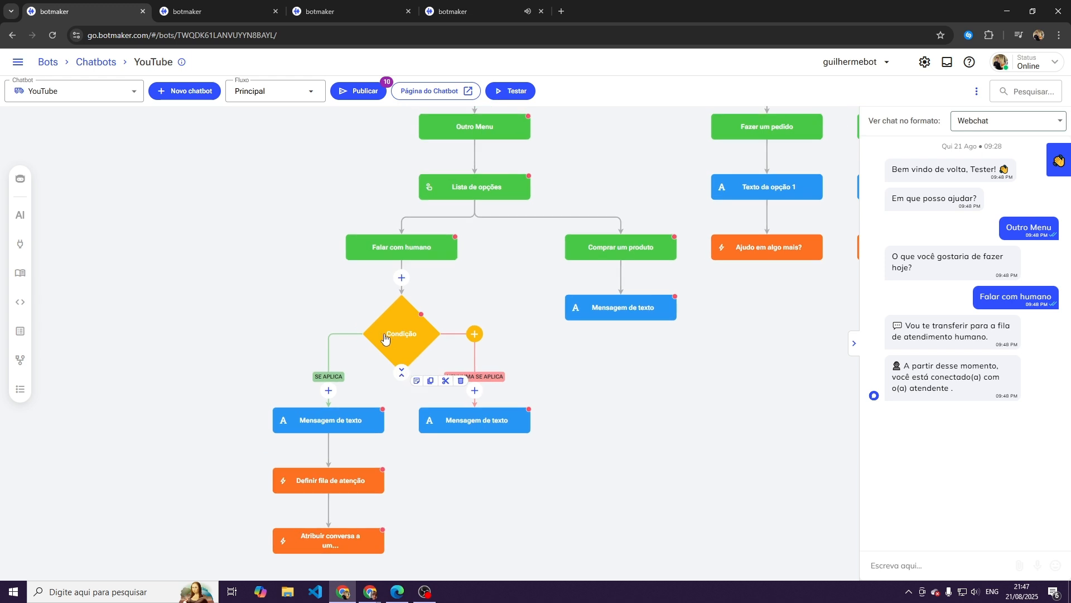
drag(381, 392, 383, 332)
click(368, 362)
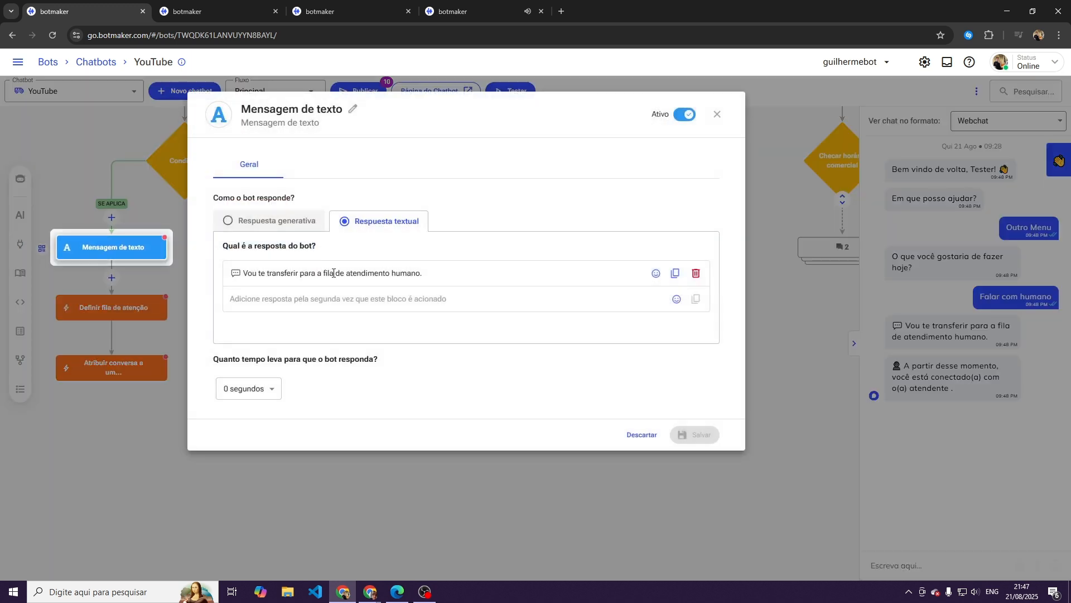
drag(426, 274, 242, 280)
click(511, 474)
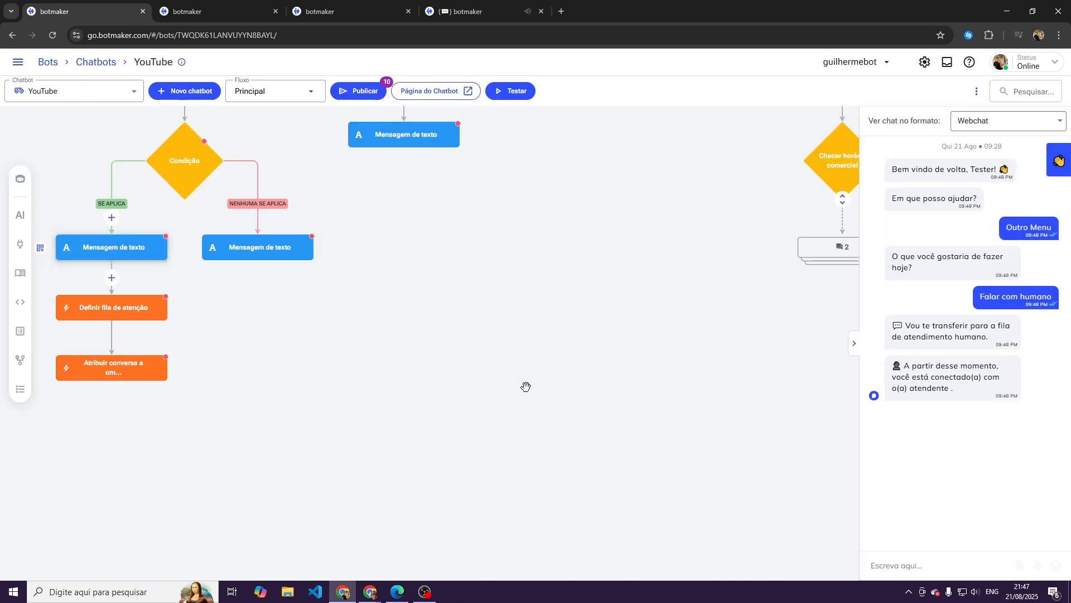
click(122, 313)
key(Escape)
click(112, 310)
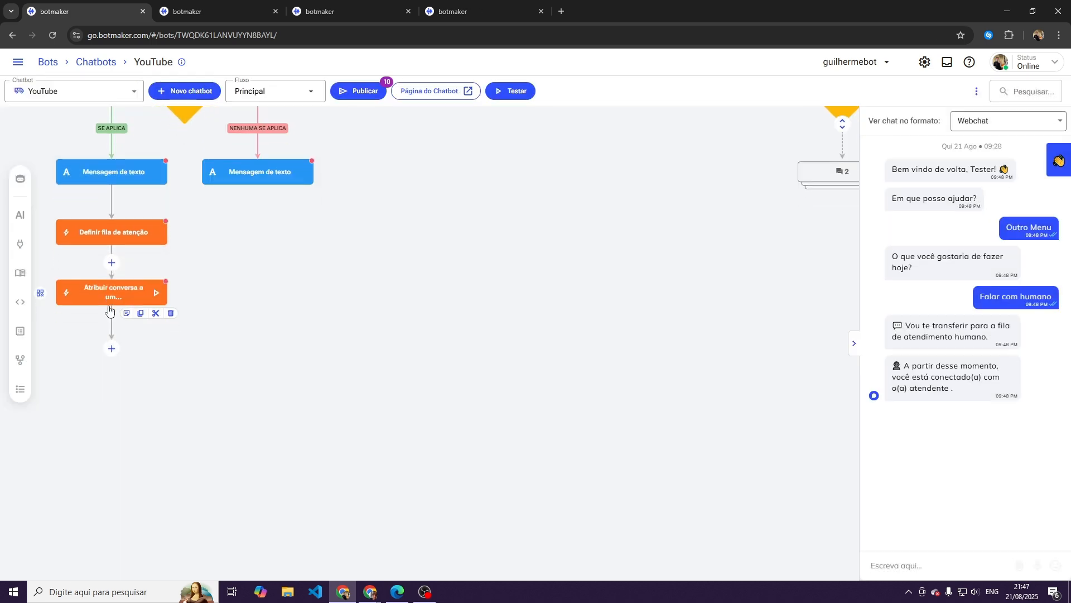
key(Escape)
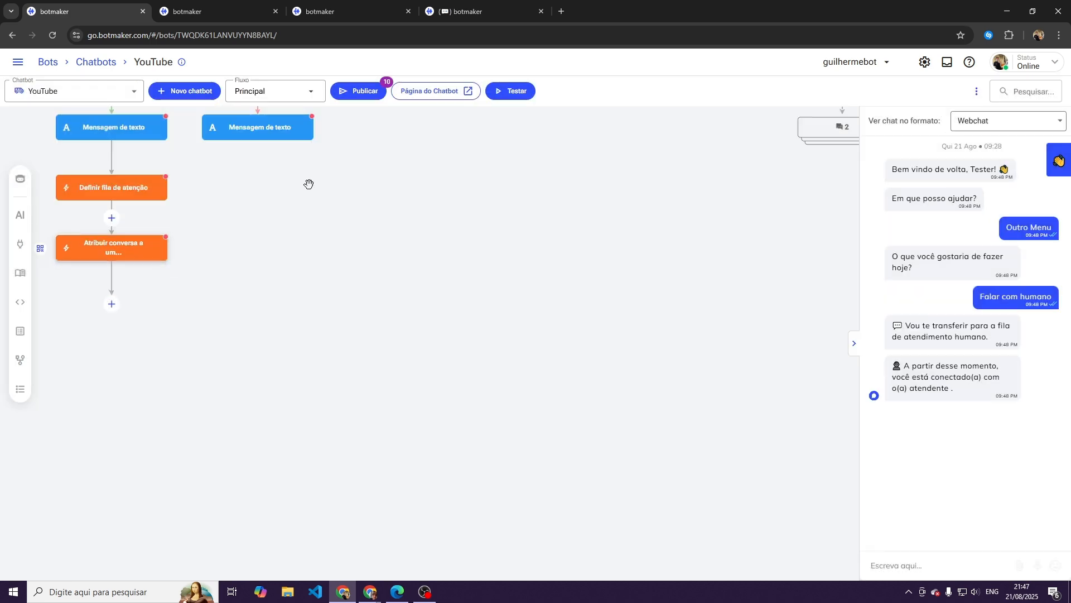
Step: Switch to the transferred test conversation in Chats and check the attendant status options that receive conversations
click(439, 12)
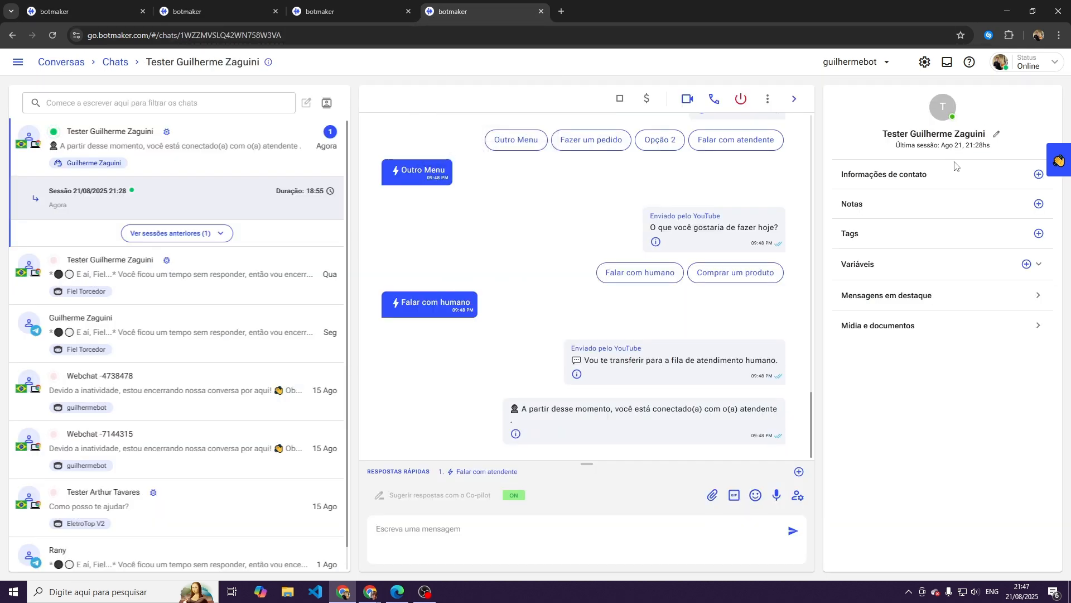
click(1034, 67)
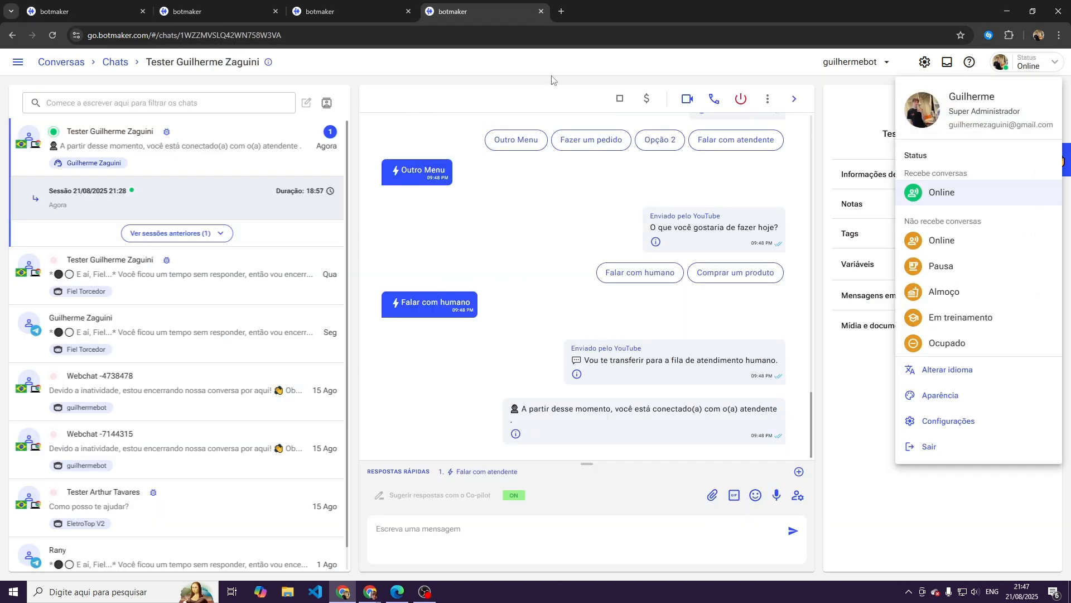
click(375, 101)
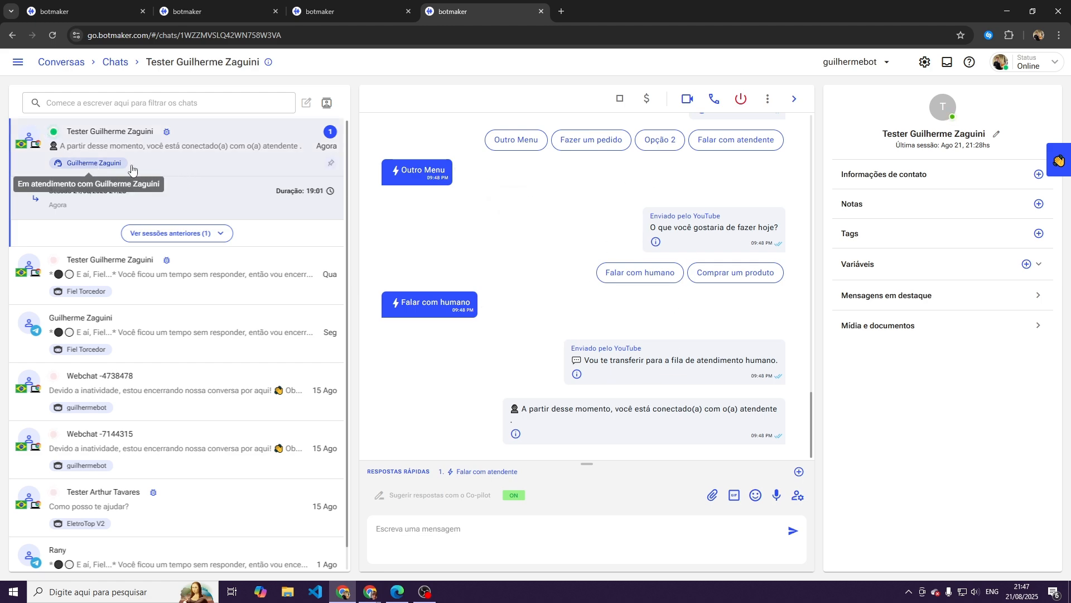
Step: Open the Hospitalar queue's details on the Filas para atendimento page and check its occupied slots and the attendant status
click(294, 5)
click(232, 7)
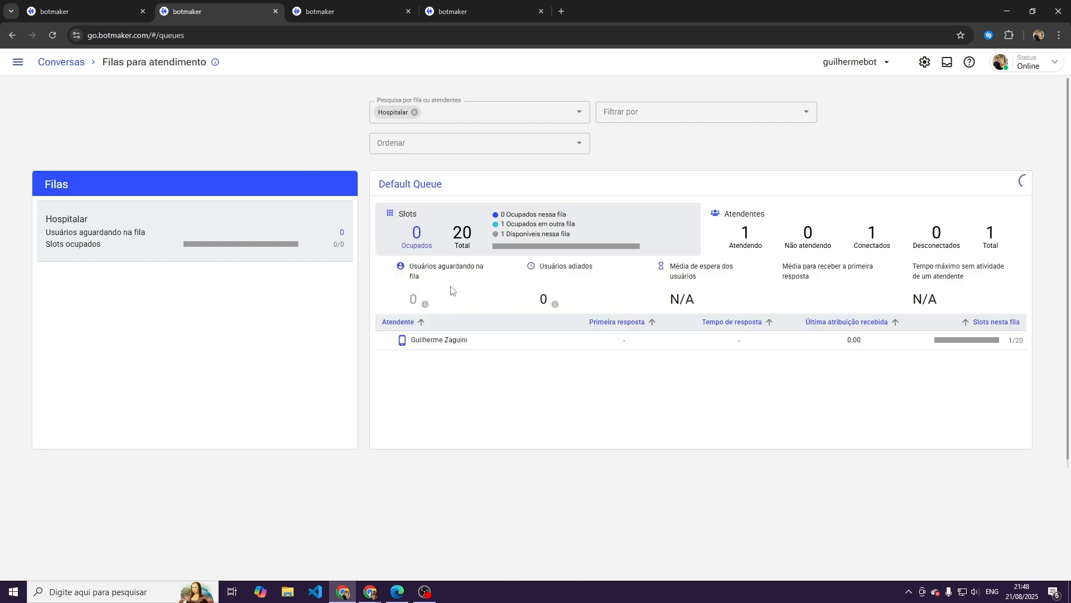
click(254, 232)
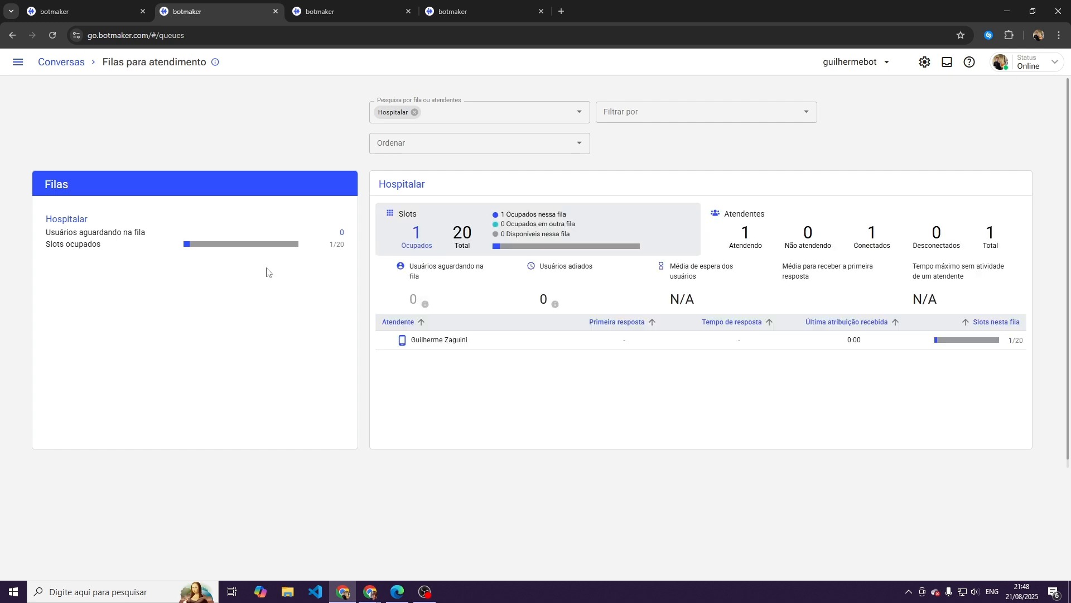
drag(415, 235, 471, 232)
click(431, 240)
click(756, 175)
click(1039, 68)
click(848, 133)
Step: Examine the Hospitalar queue's total slots, slot breakdown by queue and connected attendants
drag(456, 233, 508, 224)
click(472, 234)
click(471, 235)
click(578, 224)
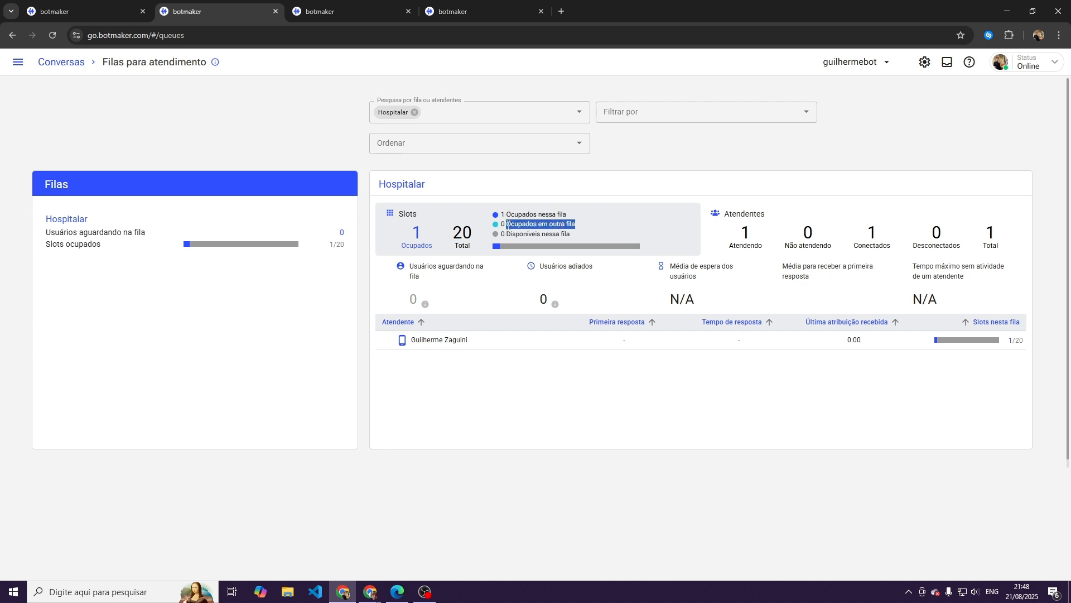
mouse_move(586, 235)
mouse_down()
mouse_move(500, 237)
mouse_move(585, 245)
mouse_up()
click(510, 236)
click(586, 245)
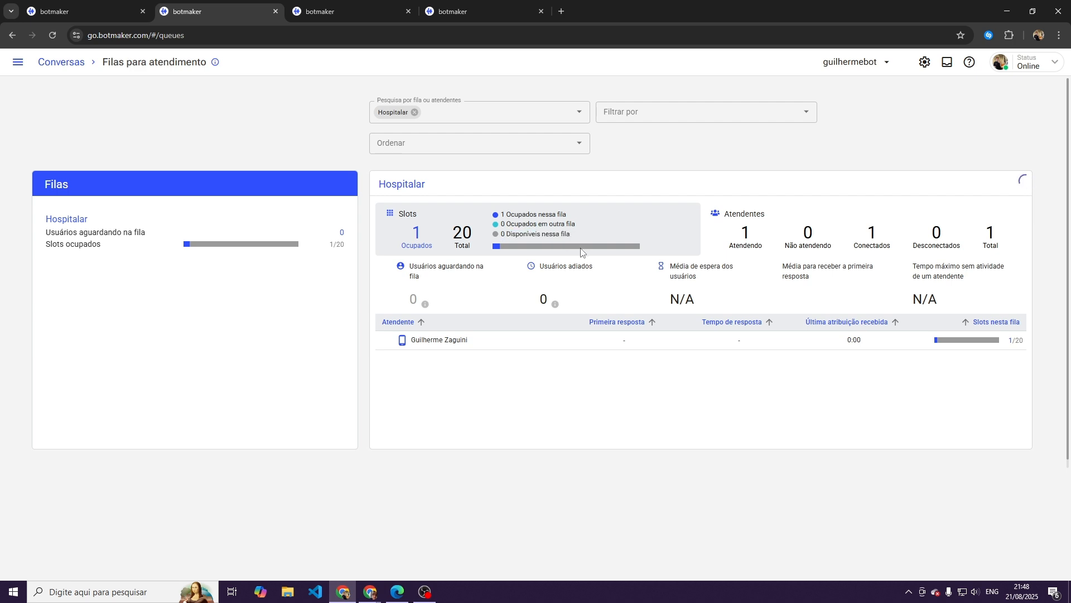
drag(859, 237, 893, 234)
click(895, 234)
Step: Open the attendant's assigned conversations from the Hospitalar queue, check the test chat's queue details, and close the list
click(499, 345)
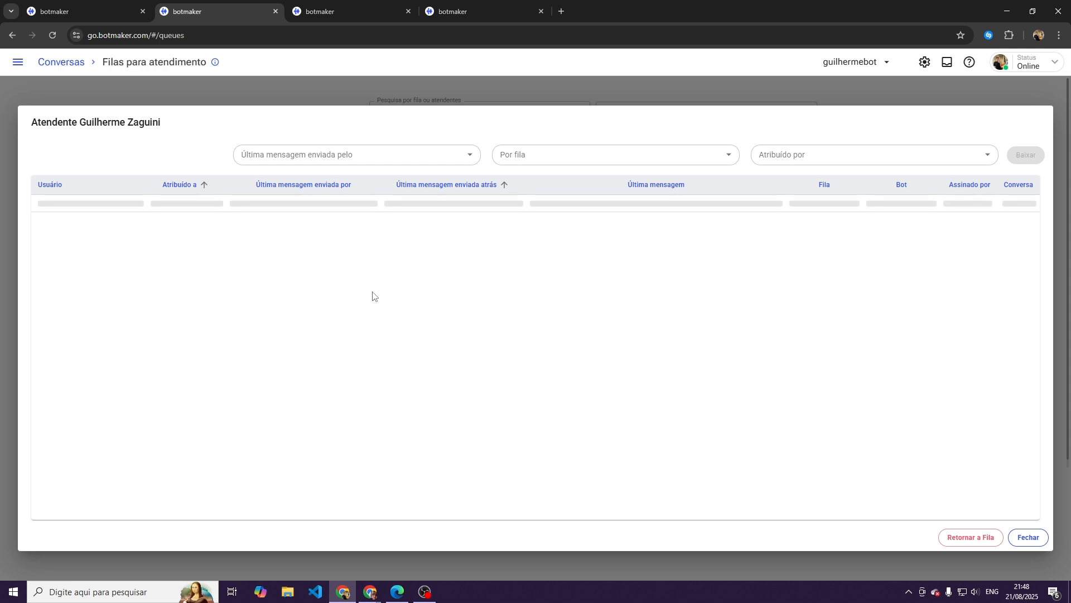
drag(47, 210, 1030, 231)
click(1017, 248)
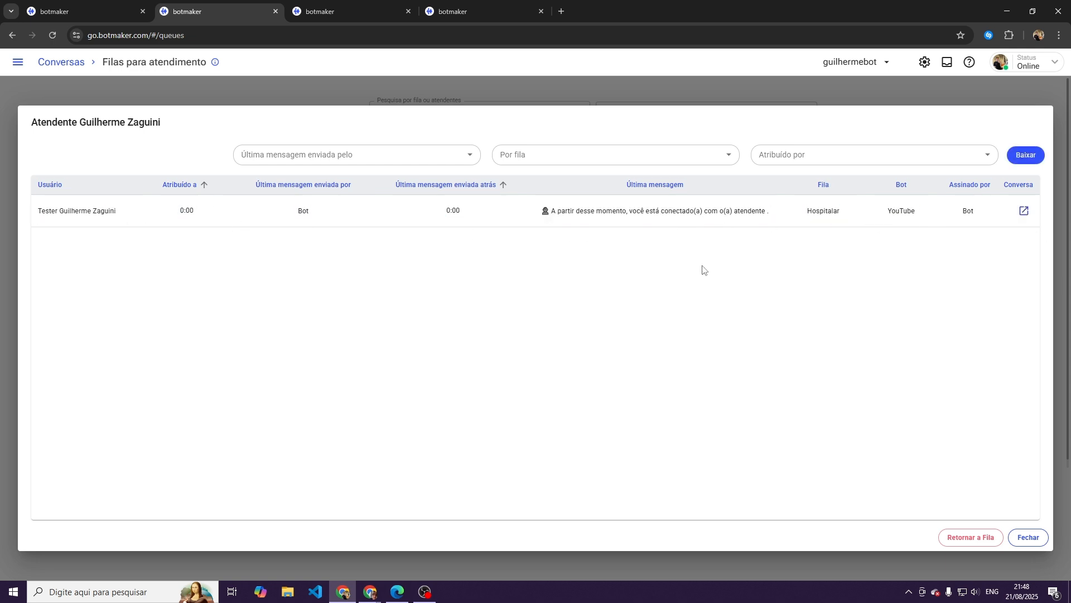
double_click(832, 219)
click(926, 254)
click(1027, 538)
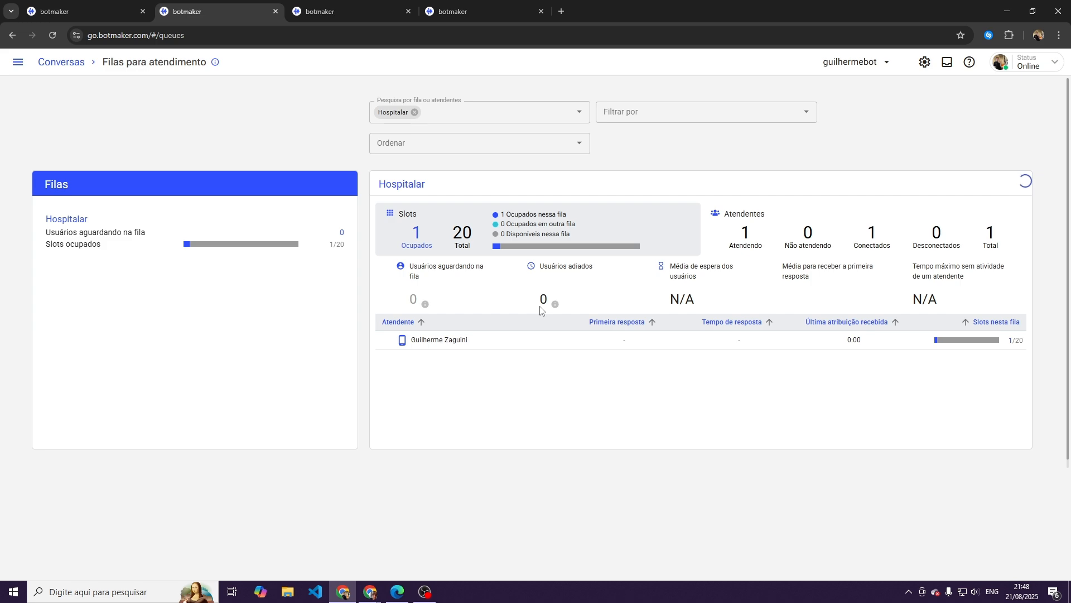
Step: Return to the test conversation in Chats and load its chatbot events with Obter eventos
click(343, 8)
click(432, 7)
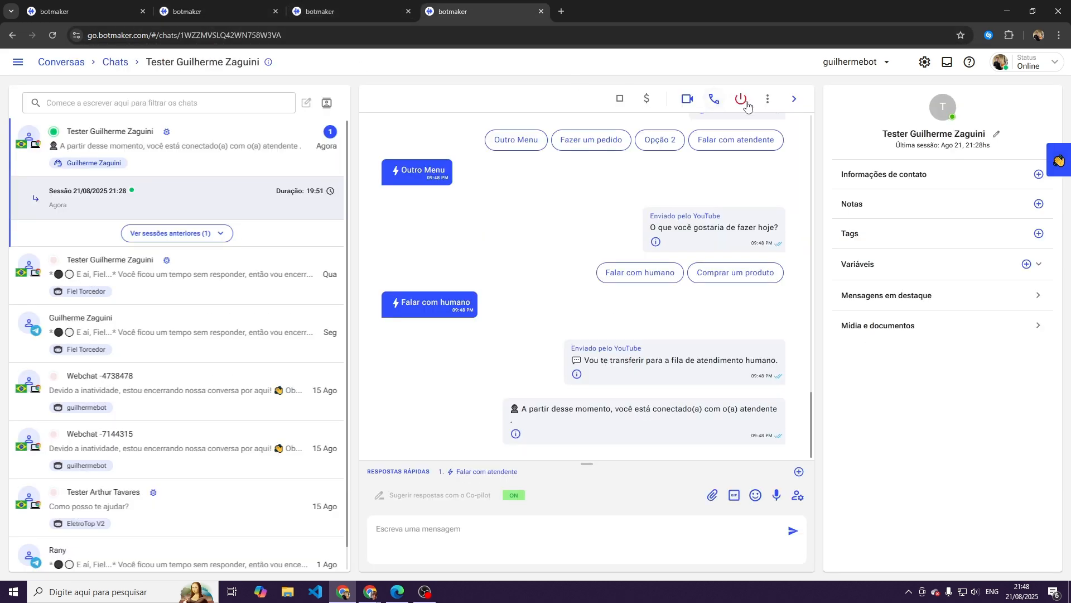
click(768, 98)
click(641, 301)
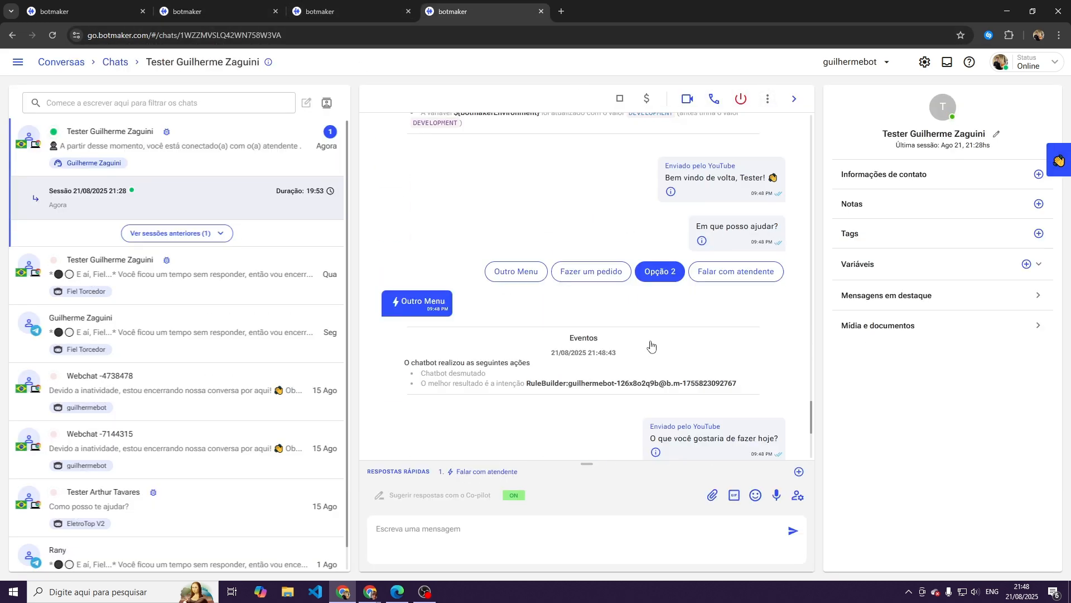
scroll(651, 357, up, 5)
scroll(650, 371, down, 4)
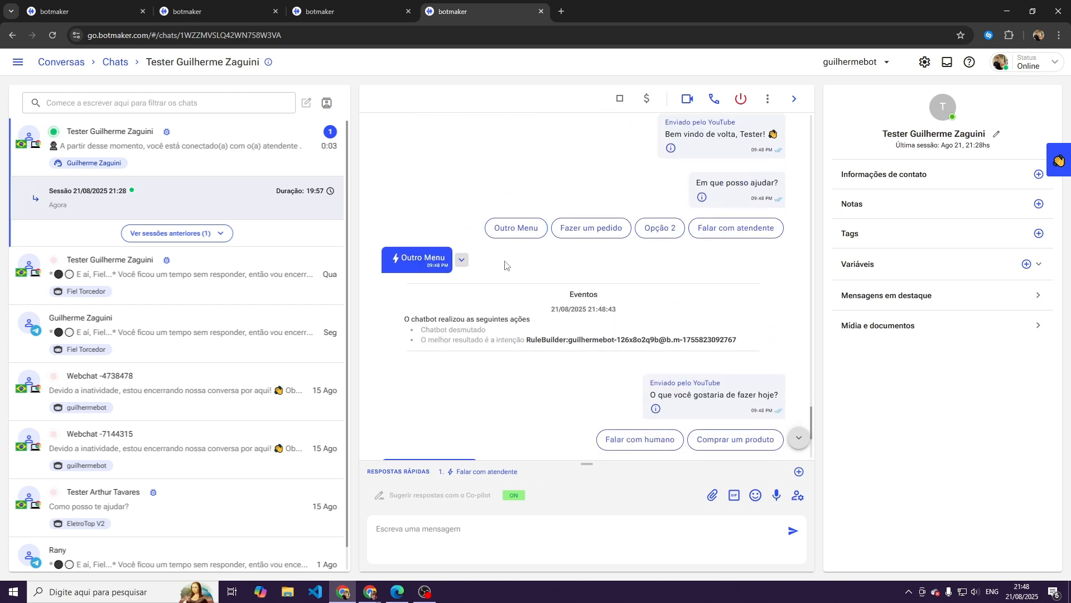
scroll(424, 258, down, 3)
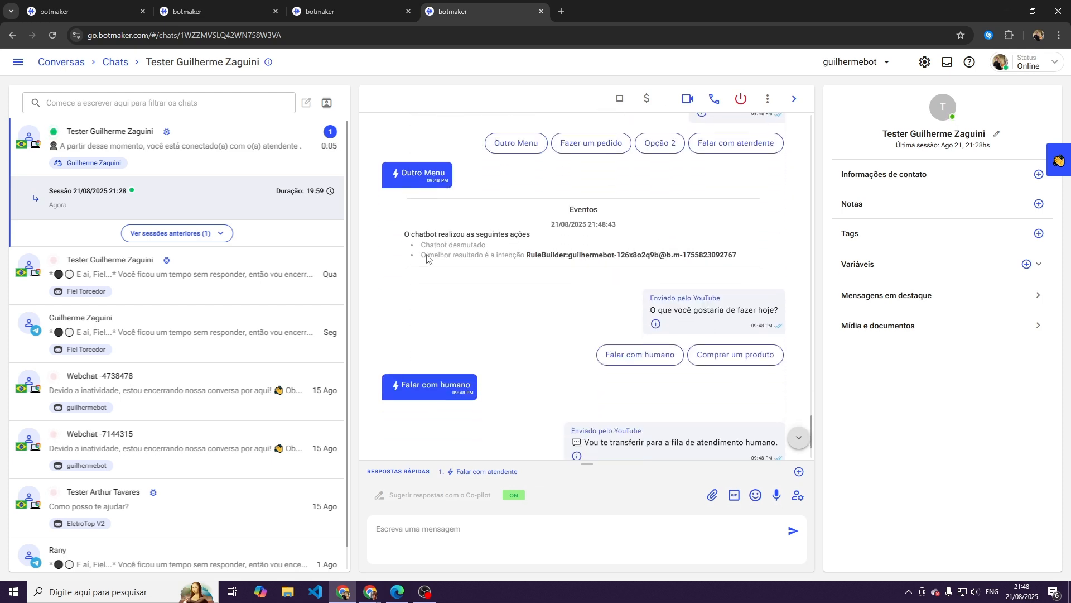
Step: Load further events for the conversation with Obter eventos and read those logged after Falar com humano
click(768, 99)
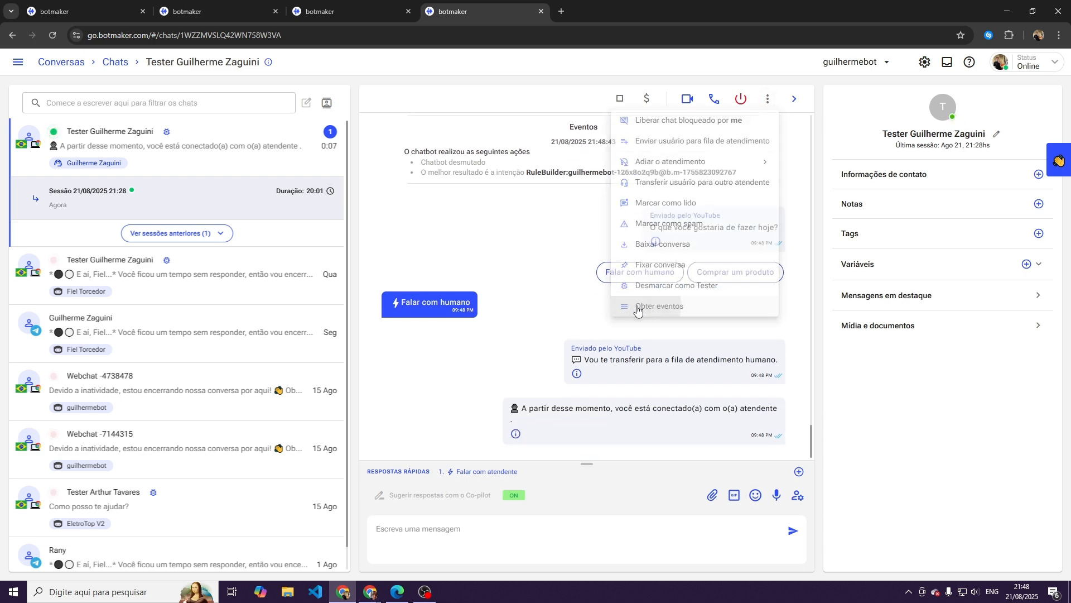
click(643, 280)
scroll(644, 280, up, 5)
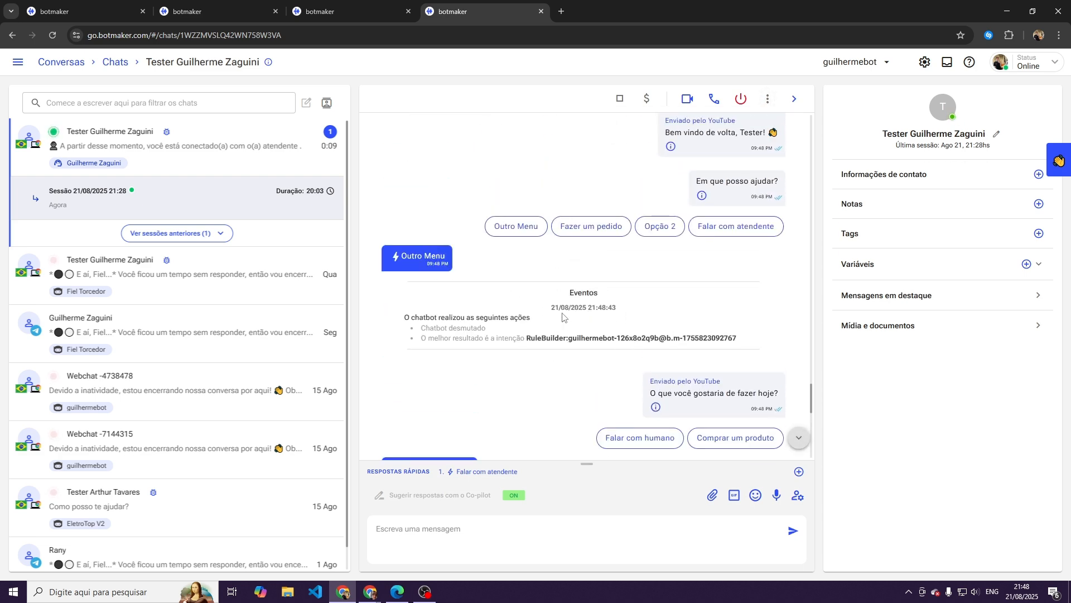
scroll(522, 292, down, 2)
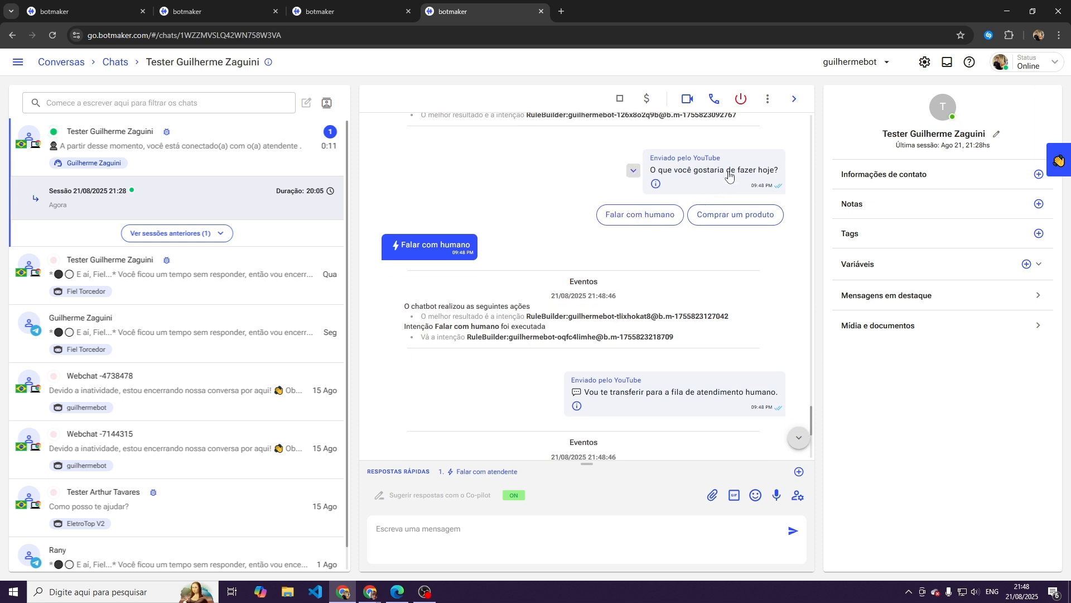
scroll(412, 271, down, 1)
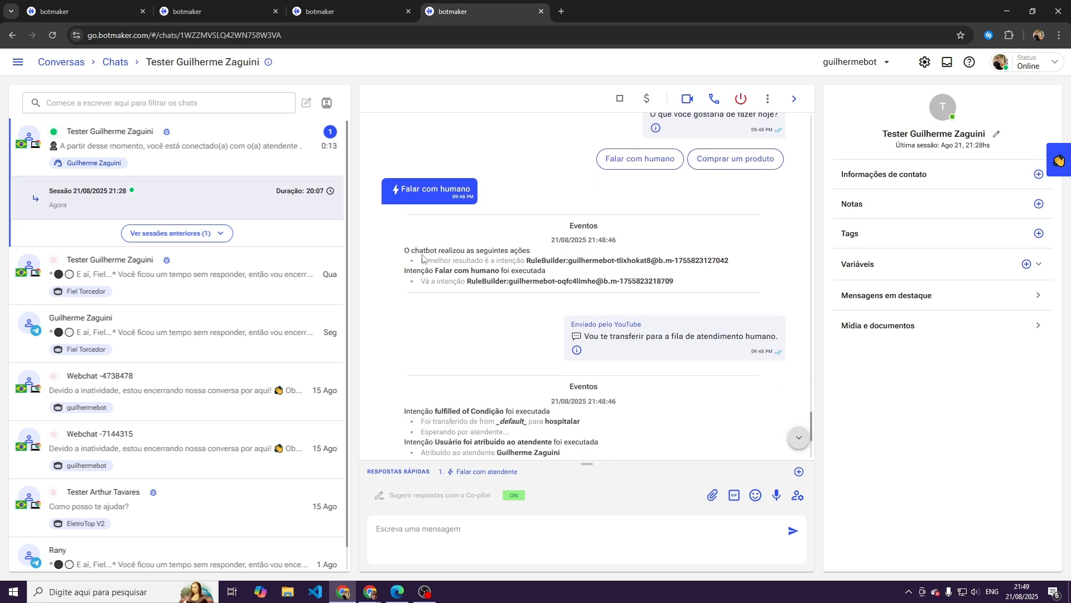
drag(441, 270, 527, 271)
click(524, 281)
scroll(620, 286, down, 1)
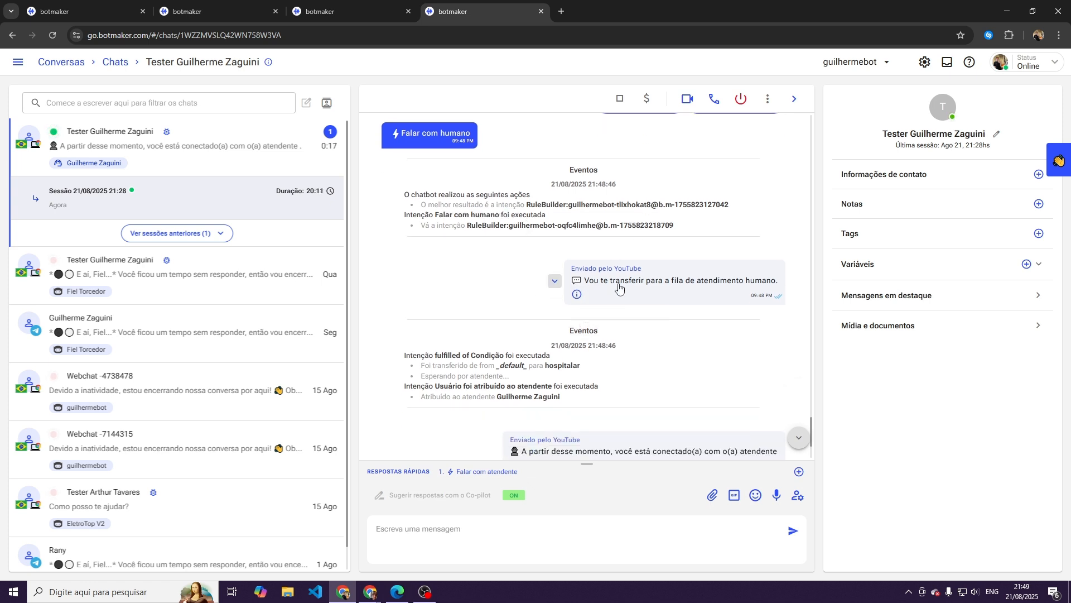
Step: Examine the events for the transfer to the hospitalar queue, the wait for an attendant and the assignment
scroll(619, 286, down, 1)
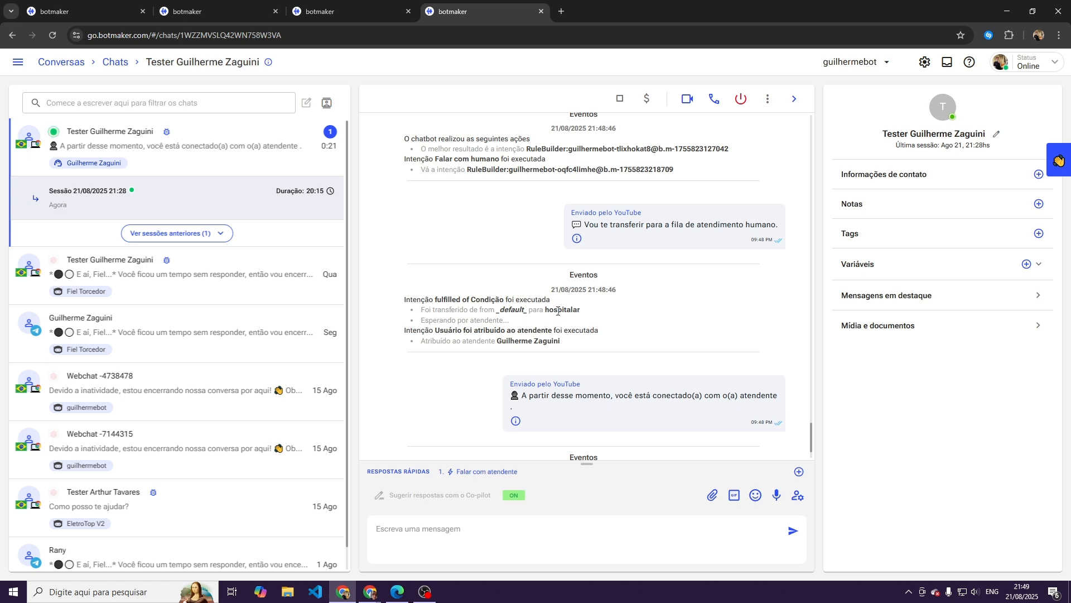
drag(422, 320, 511, 323)
click(513, 326)
drag(397, 331, 608, 332)
click(608, 332)
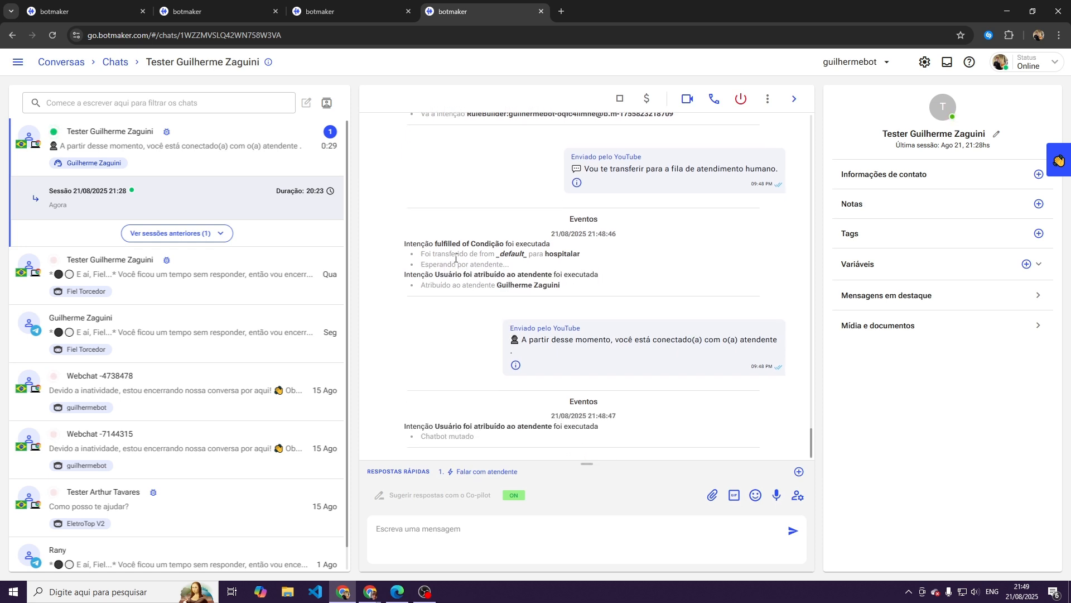
Step: Compare the flow's Atribuir conversa block with the conversation's assignment and queue transfer events
click(83, 11)
click(106, 249)
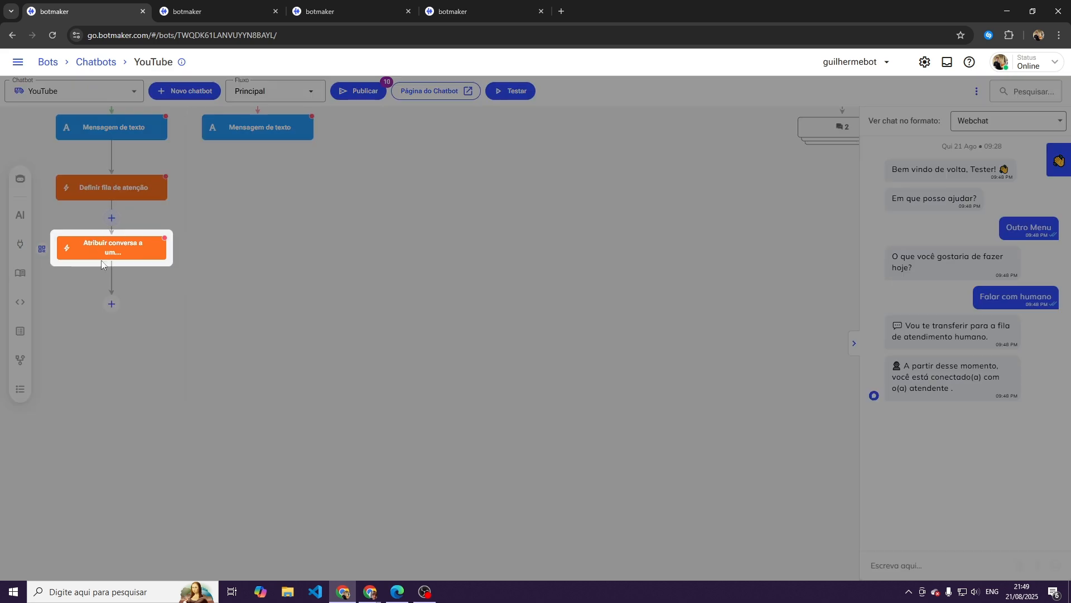
click(470, 11)
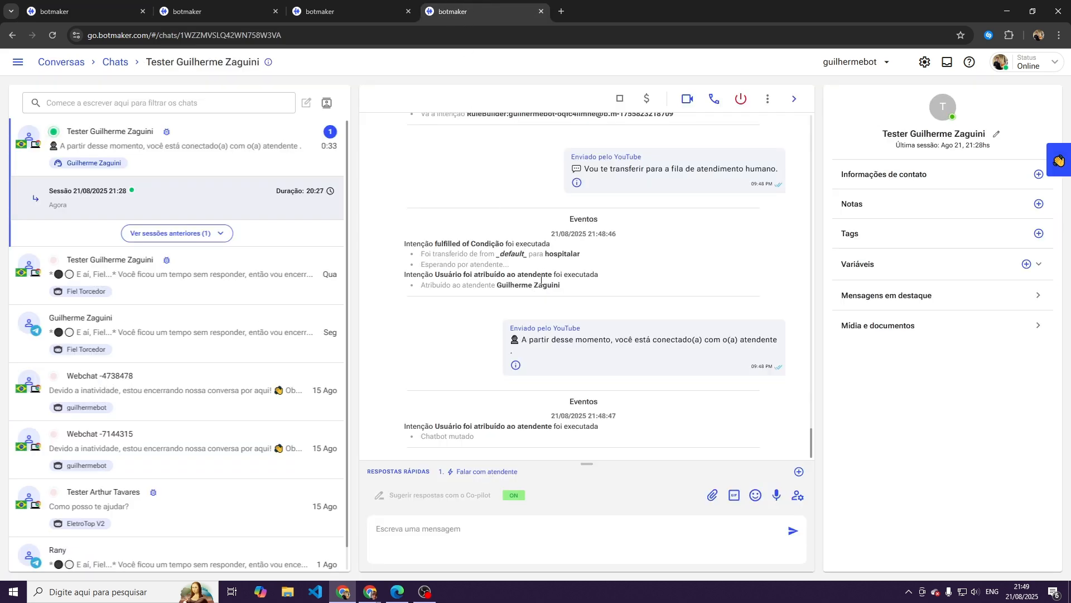
drag(578, 288, 399, 280)
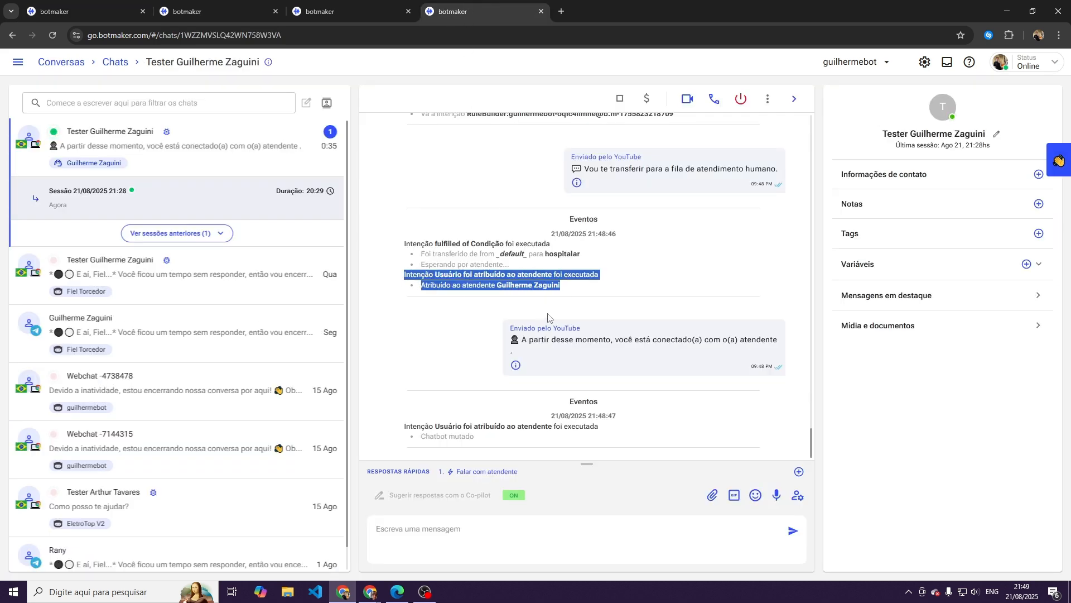
drag(519, 266, 405, 244)
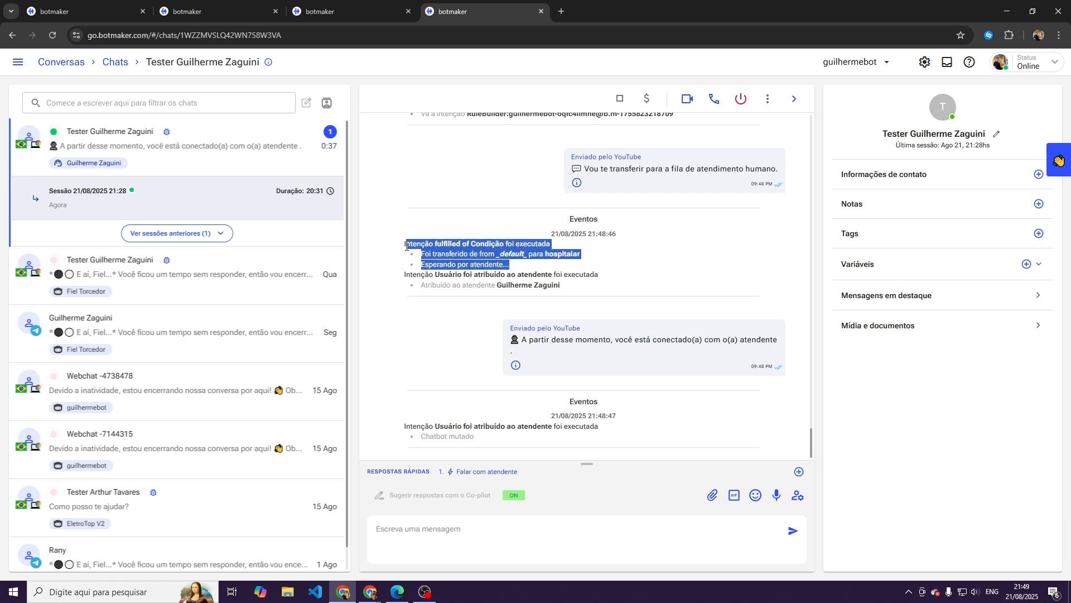
click(405, 246)
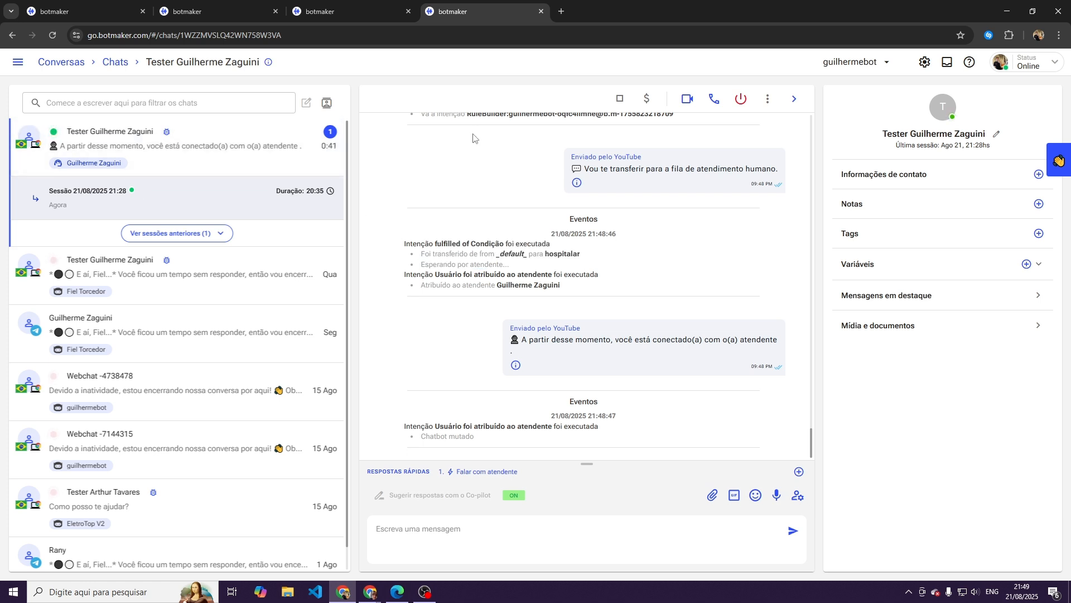
Step: Check the test conversation's available actions and return to the YouTube chatbot flow
click(768, 99)
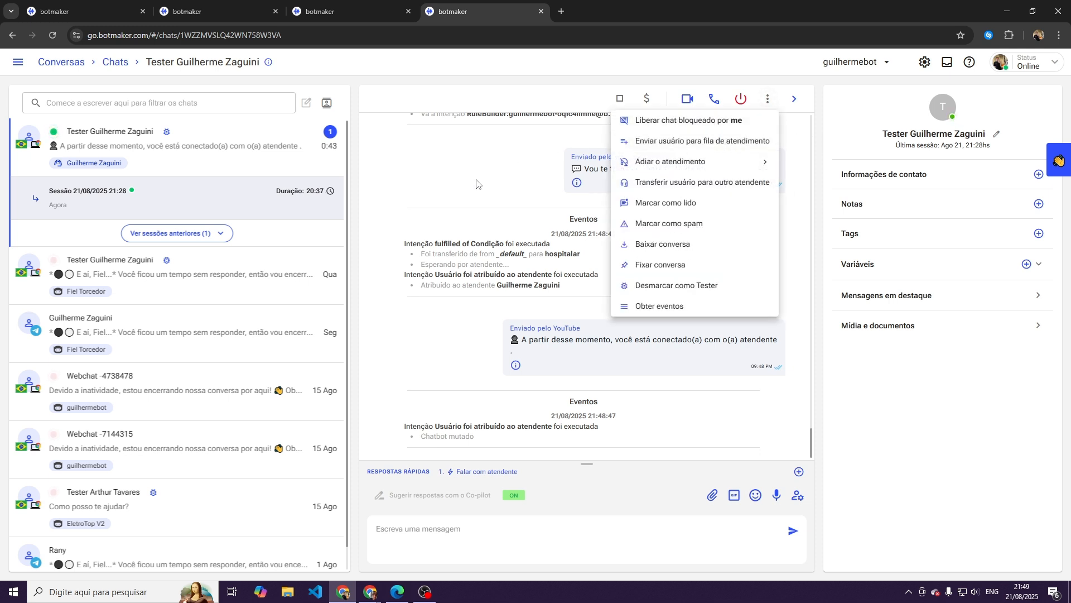
click(508, 403)
click(768, 99)
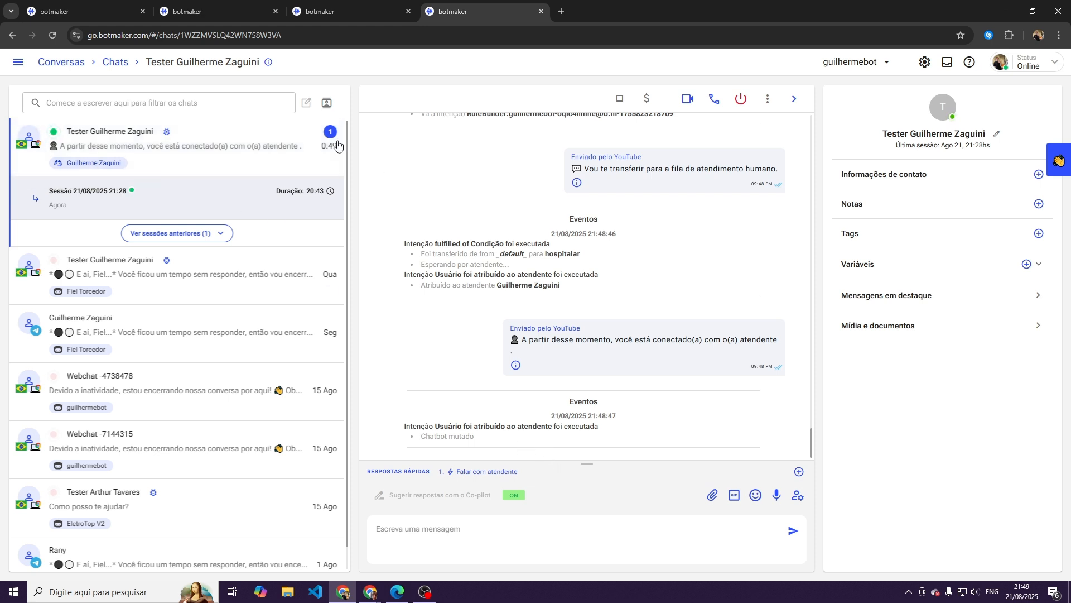
click(88, 9)
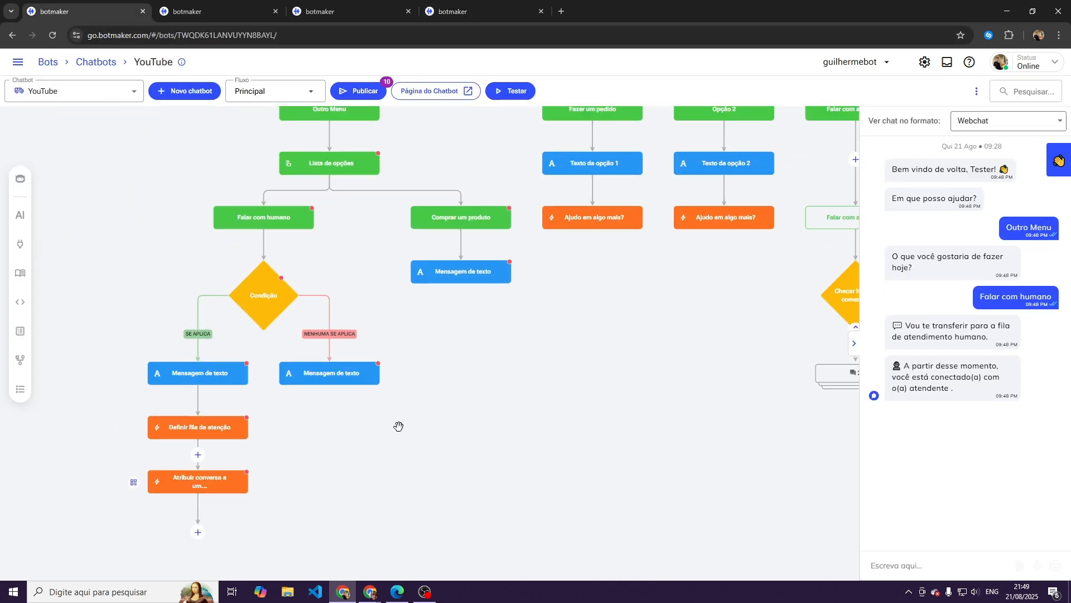